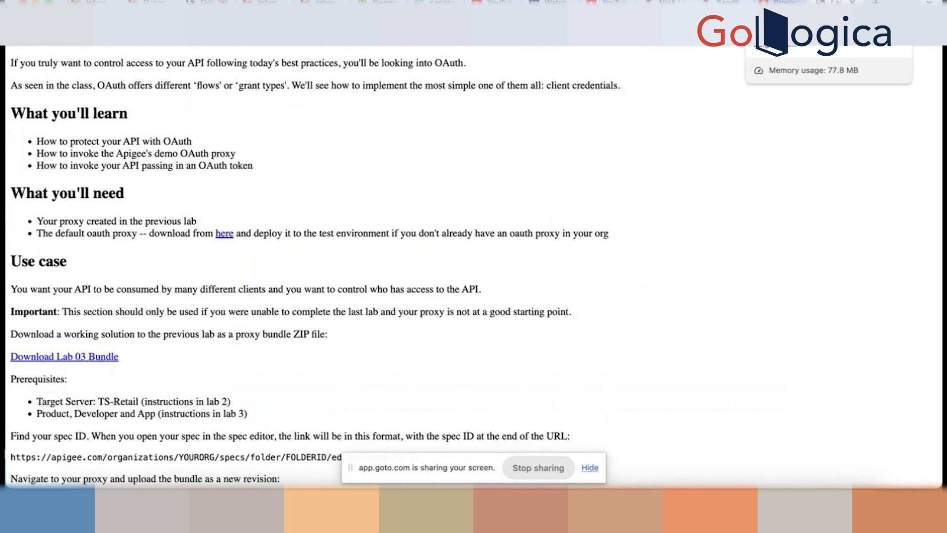
- Review the lab steps down to detaching Verify API Key, then switch to the Apigee proxies list
scroll(540, 215, down, 6)
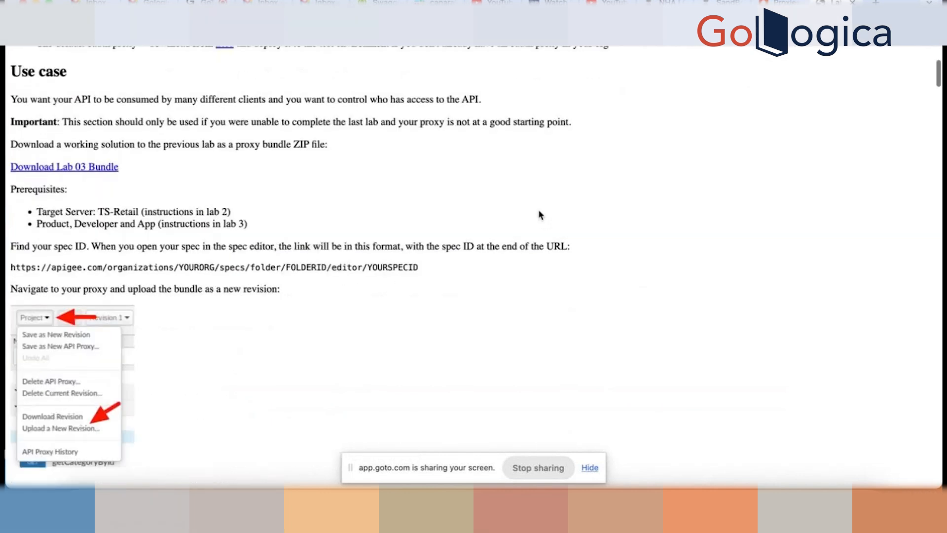
scroll(539, 216, down, 5)
scroll(539, 215, up, 2)
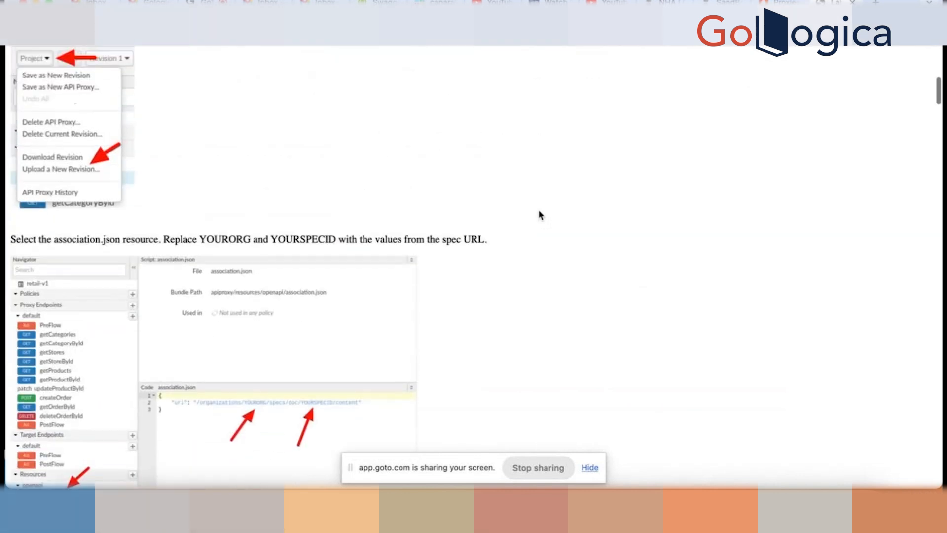
scroll(539, 215, down, 12)
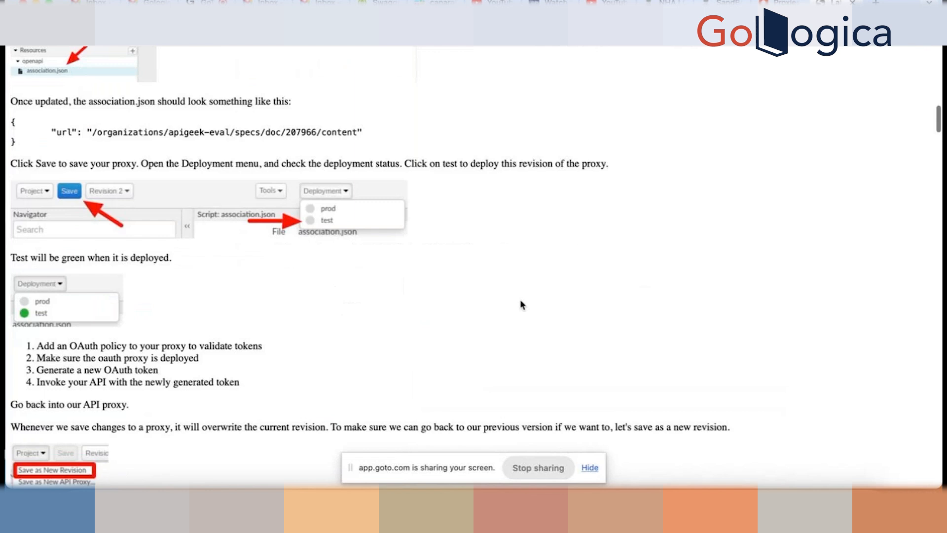
scroll(515, 367, down, 6)
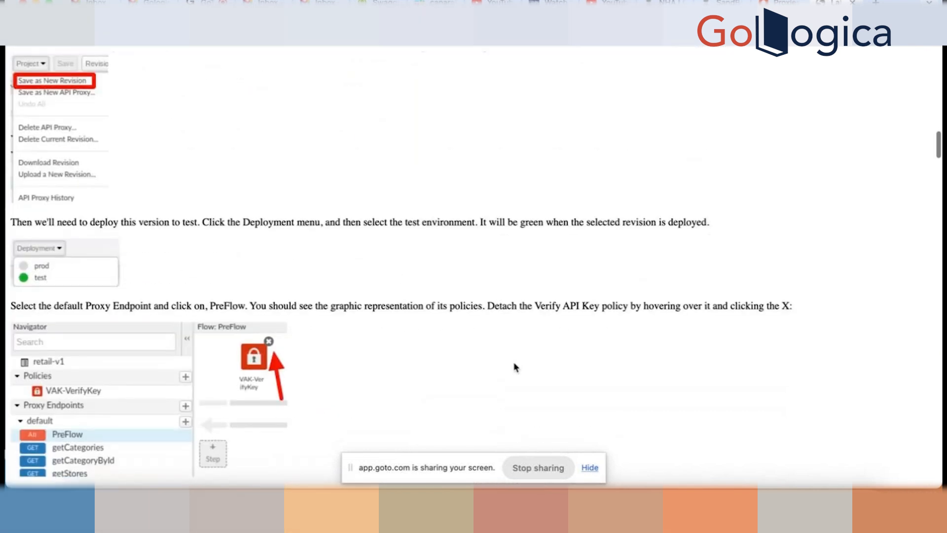
scroll(515, 367, down, 1)
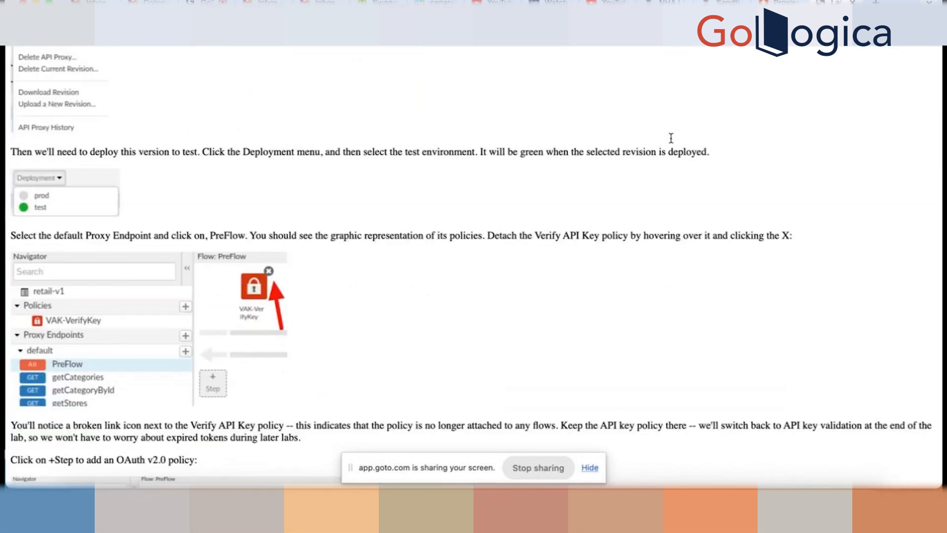
click(789, 2)
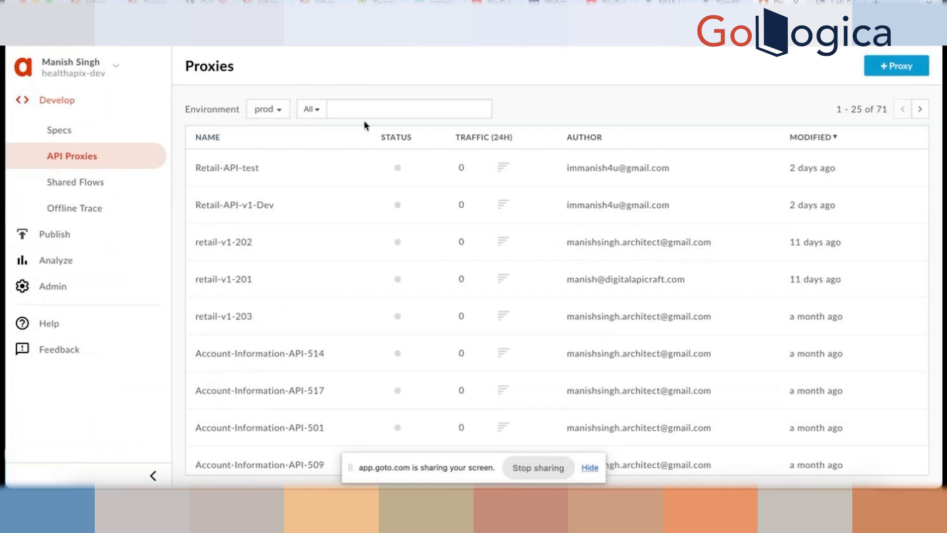
- Filter the proxy list by 'ret' and open the retail-v1-201 proxy overview
click(345, 109)
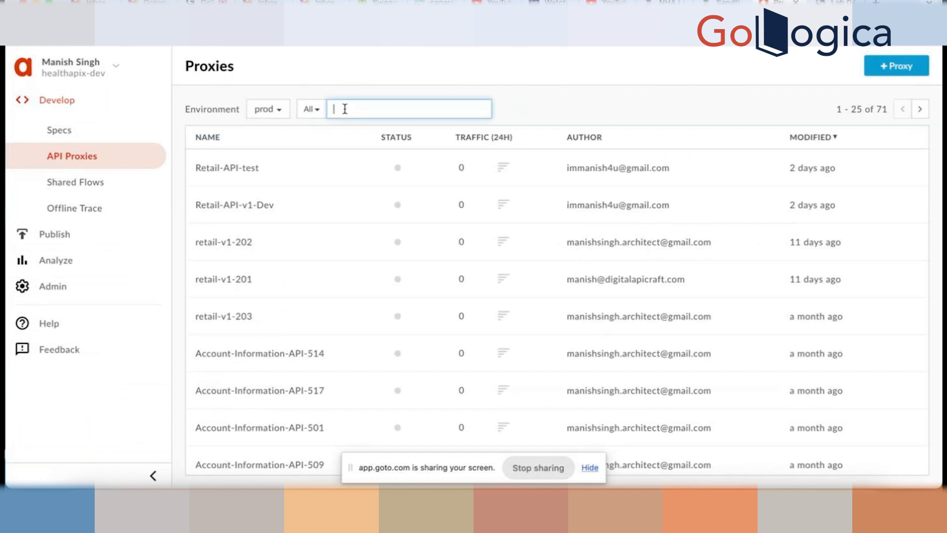
text(ret)
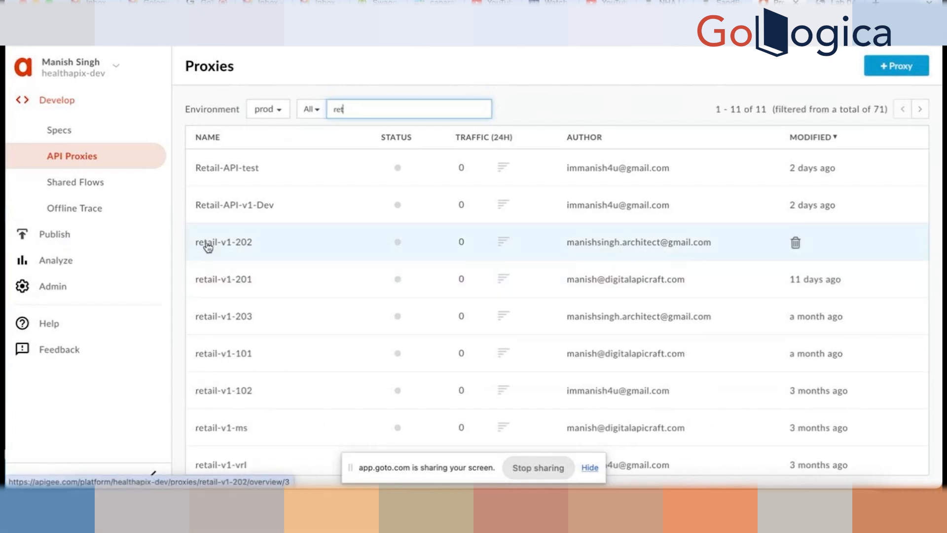
mouse_move(507, 209)
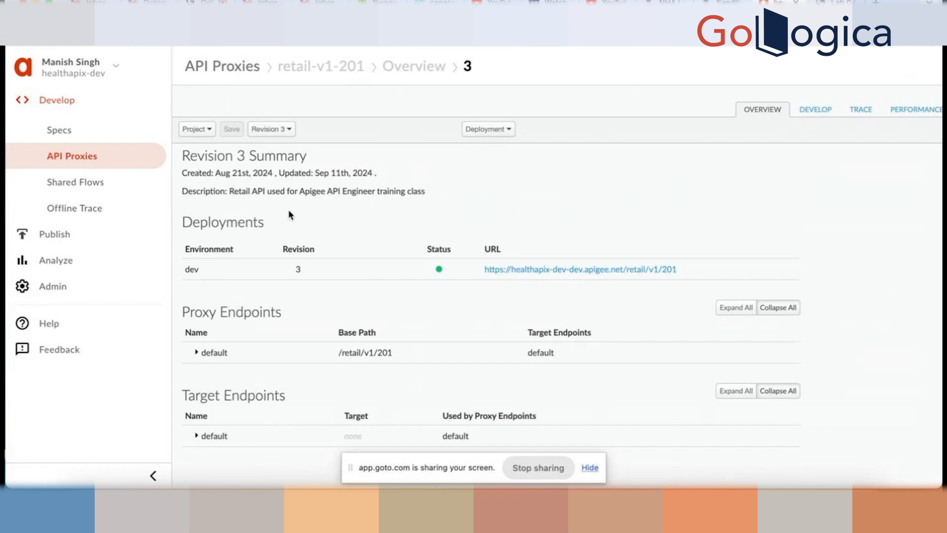
- Save retail-v1-201 as new revision 4 and open it in the DEVELOP editor
click(211, 129)
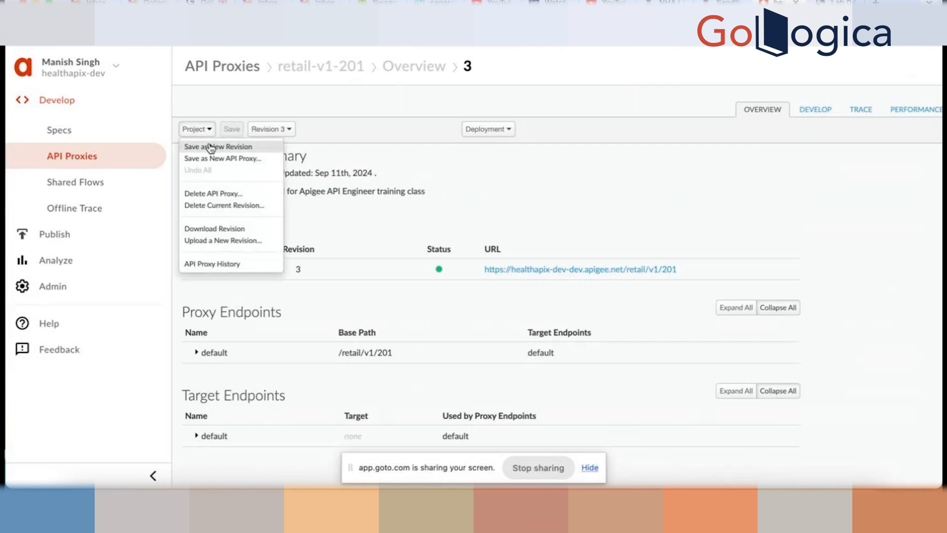
click(211, 147)
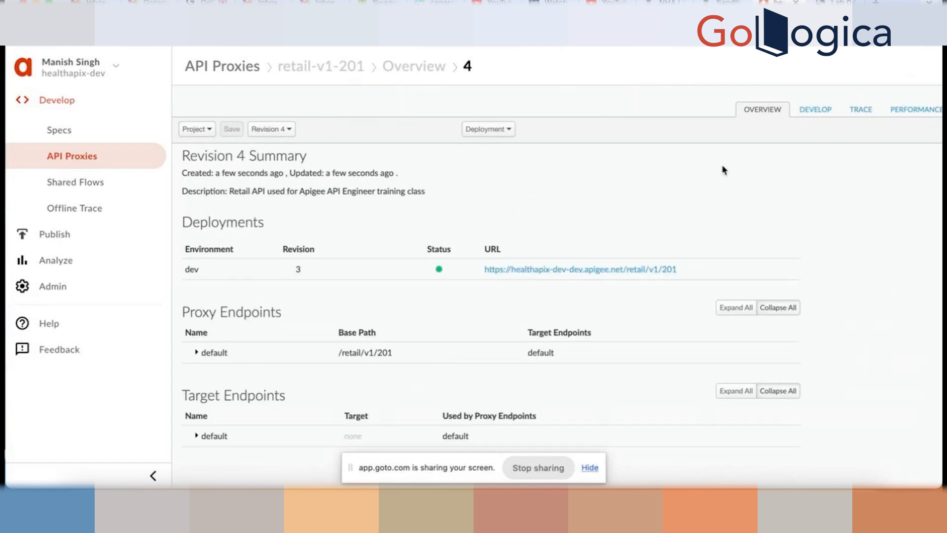
click(814, 113)
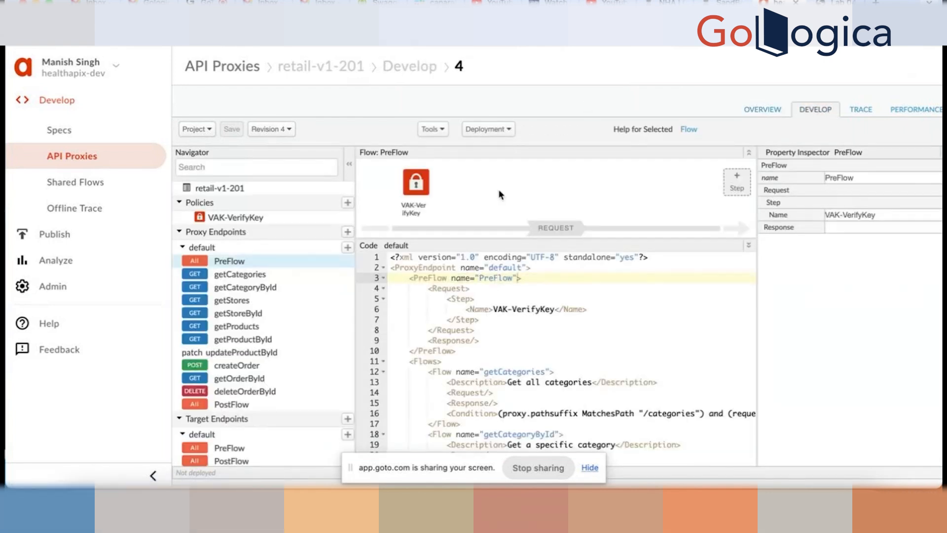
- Detach VAK-VerifyKey from the default endpoint's PreFlow, then go back to the lab page
mouse_move(427, 177)
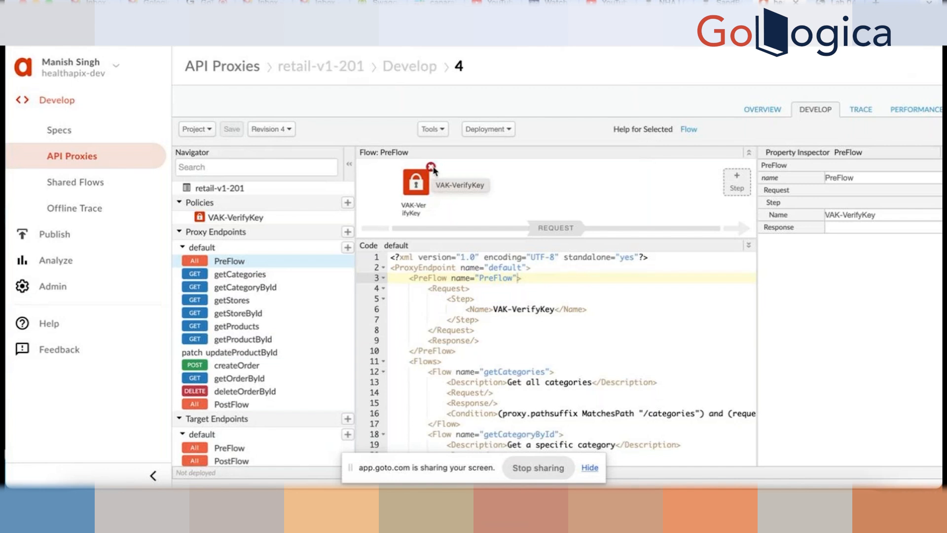
click(431, 167)
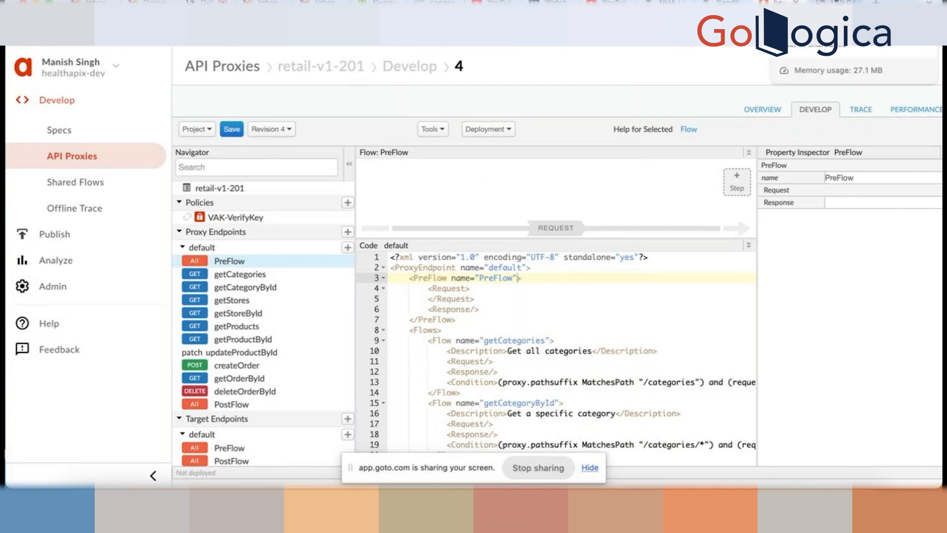
click(838, 2)
- Select 'O2-VerifyToken' in the lab's OAuth +Step section and return to the Apigee editor
scroll(344, 345, down, 2)
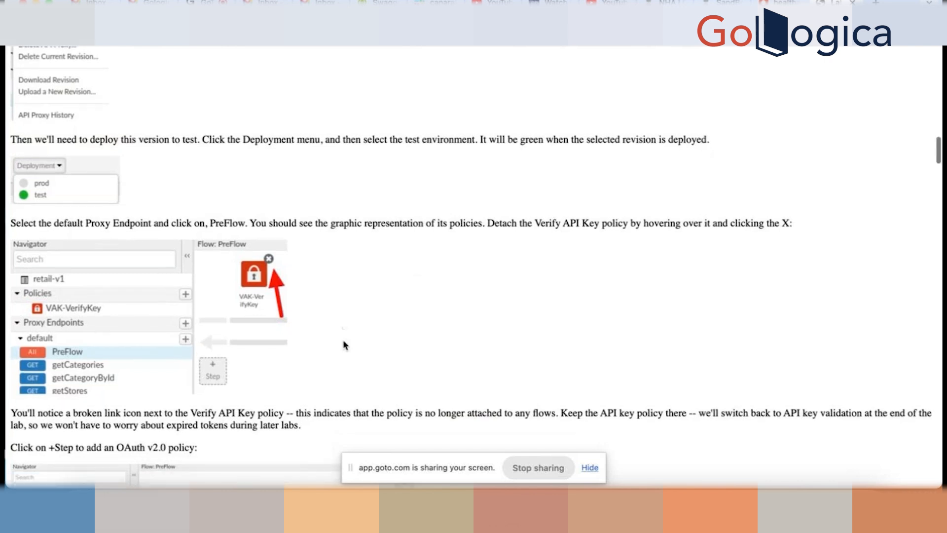
scroll(260, 380, down, 6)
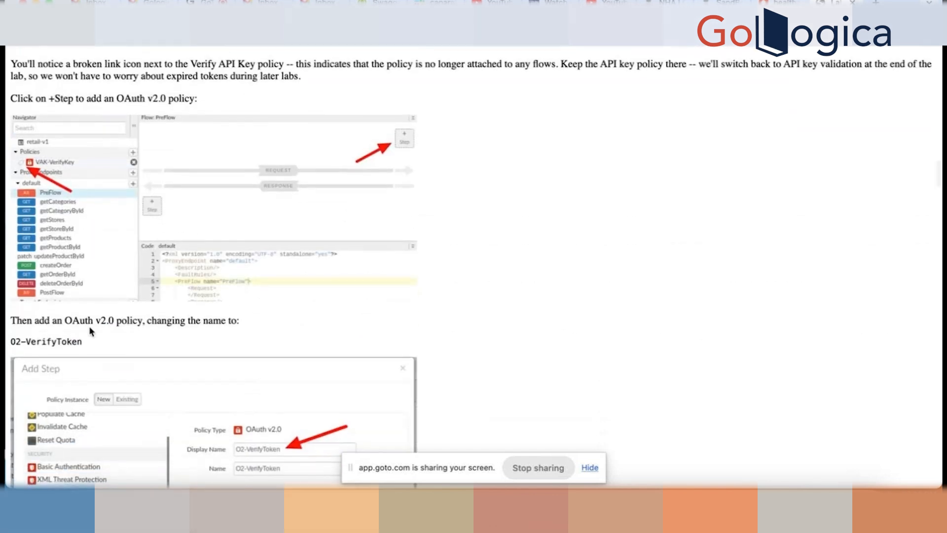
scroll(100, 327, up, 1)
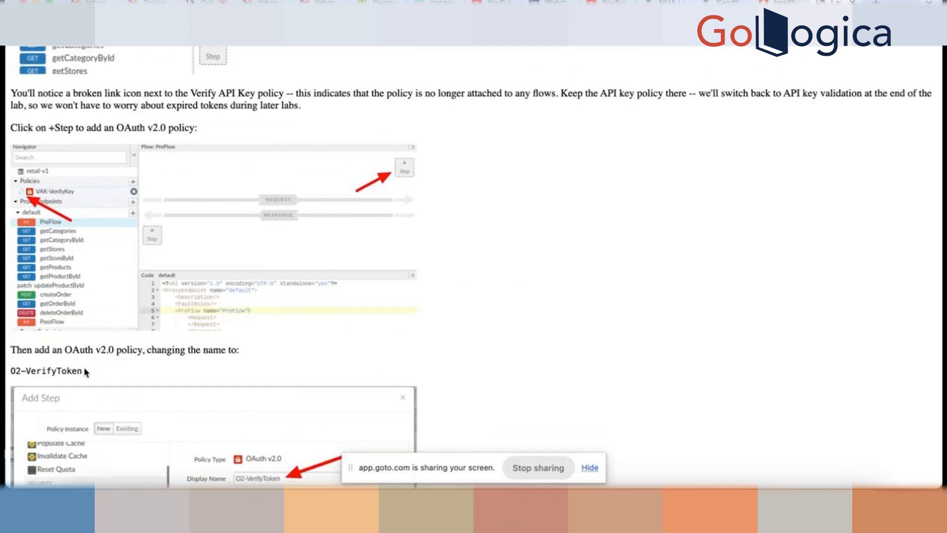
drag(84, 371, 7, 373)
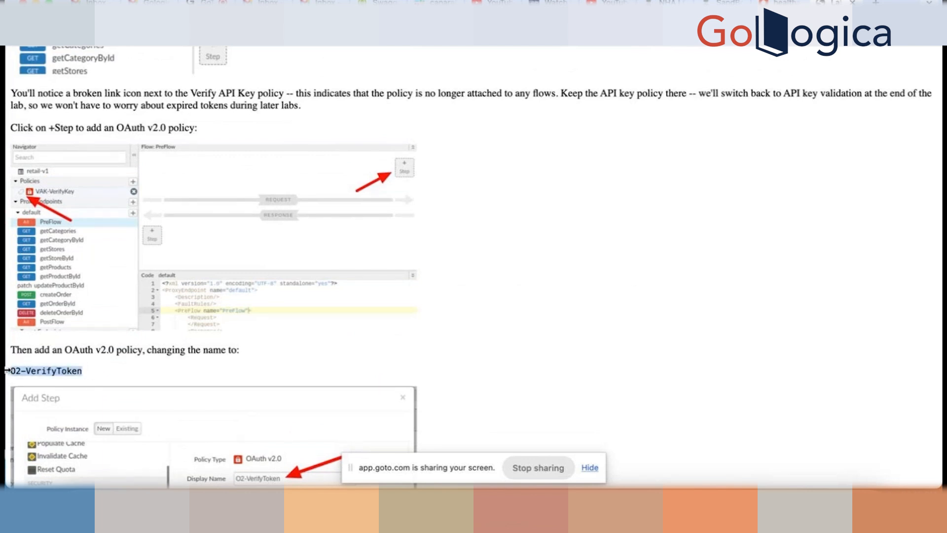
click(784, 2)
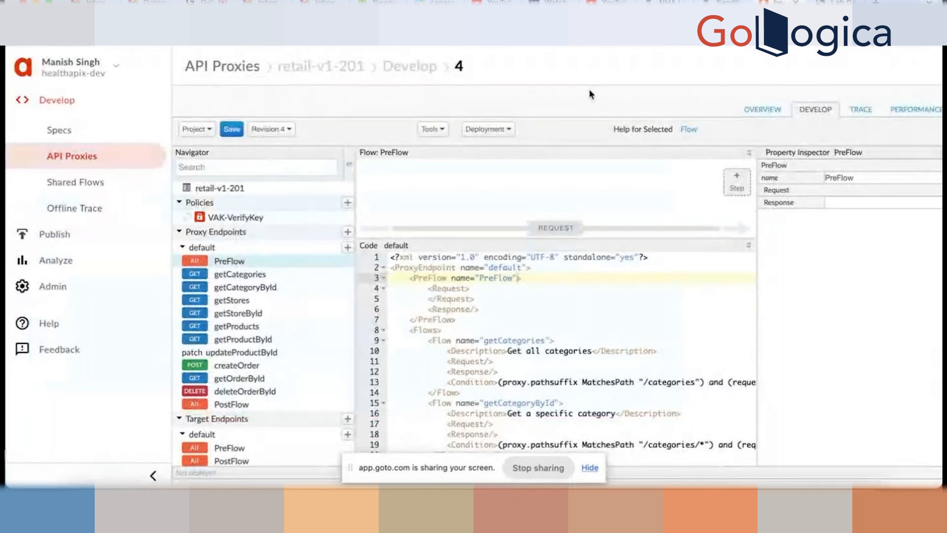
- Browse the Add Step policy list, then cancel without adding a policy
click(738, 180)
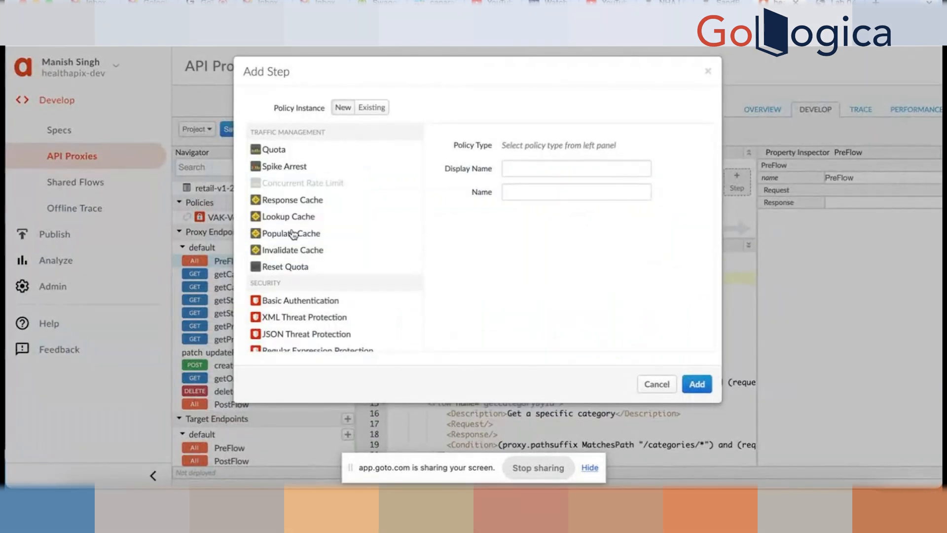
scroll(294, 231, down, 1)
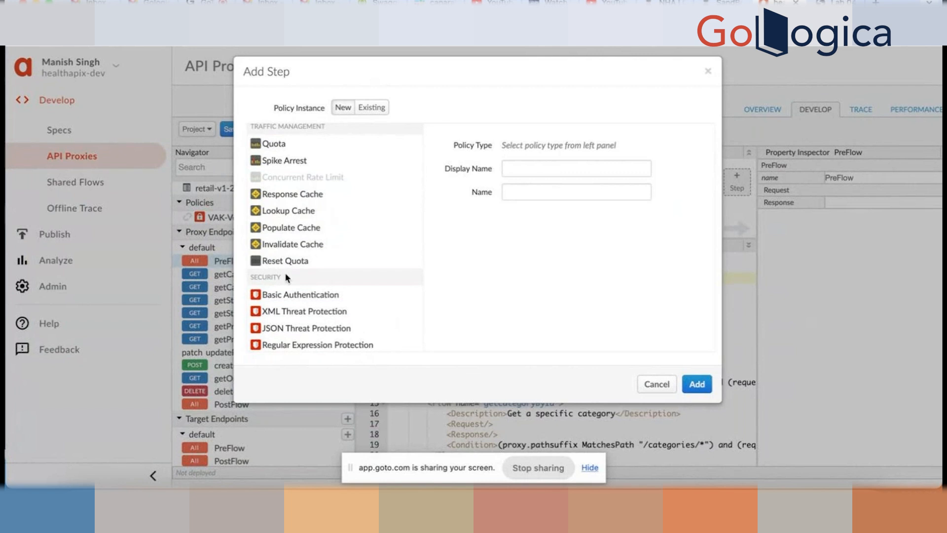
scroll(299, 248, down, 3)
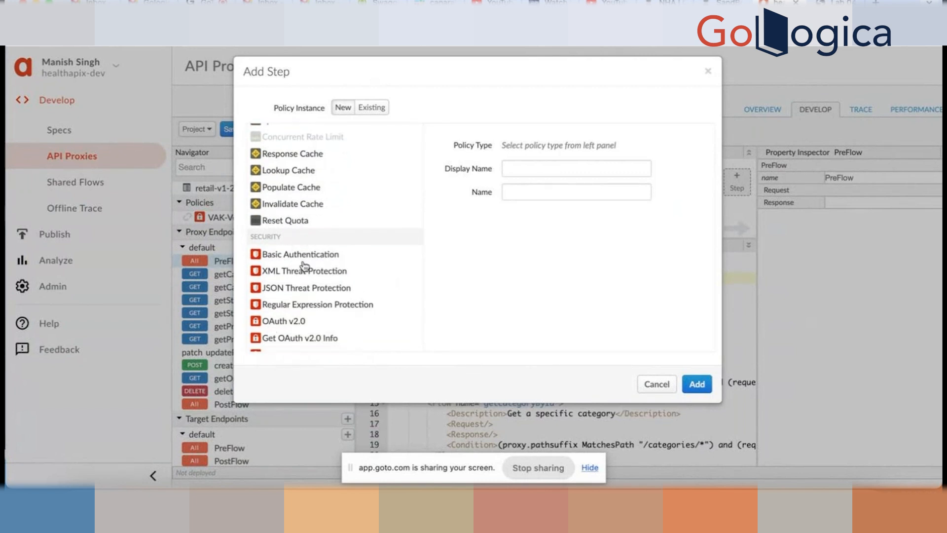
scroll(305, 267, up, 3)
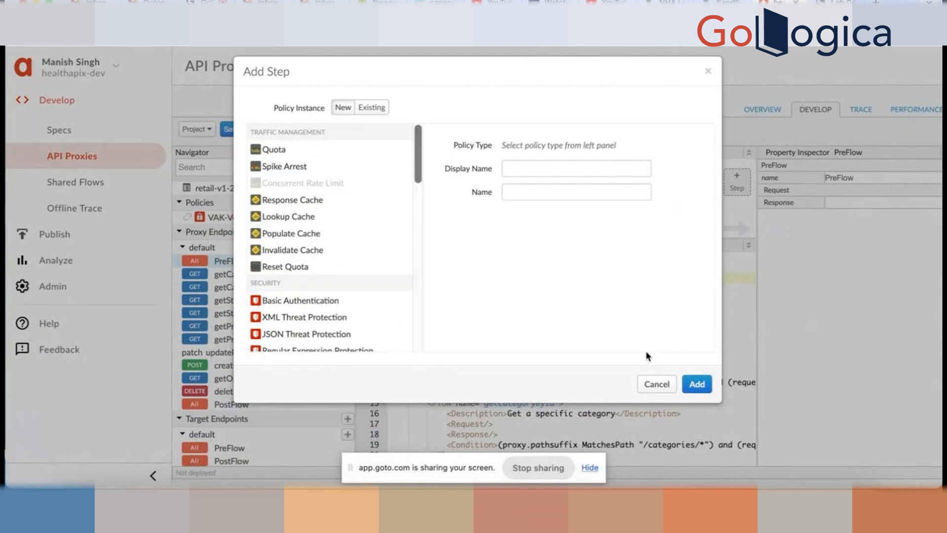
click(656, 385)
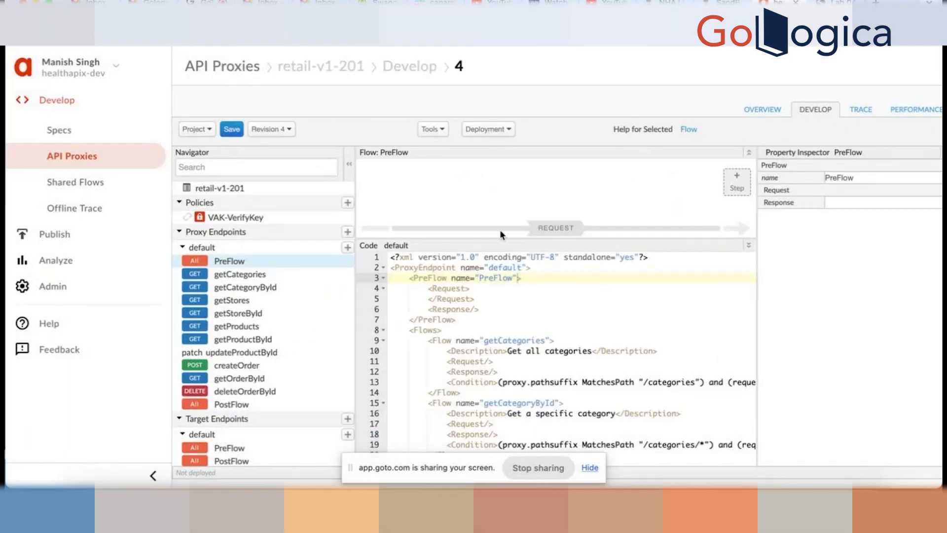
drag(411, 151, 374, 148)
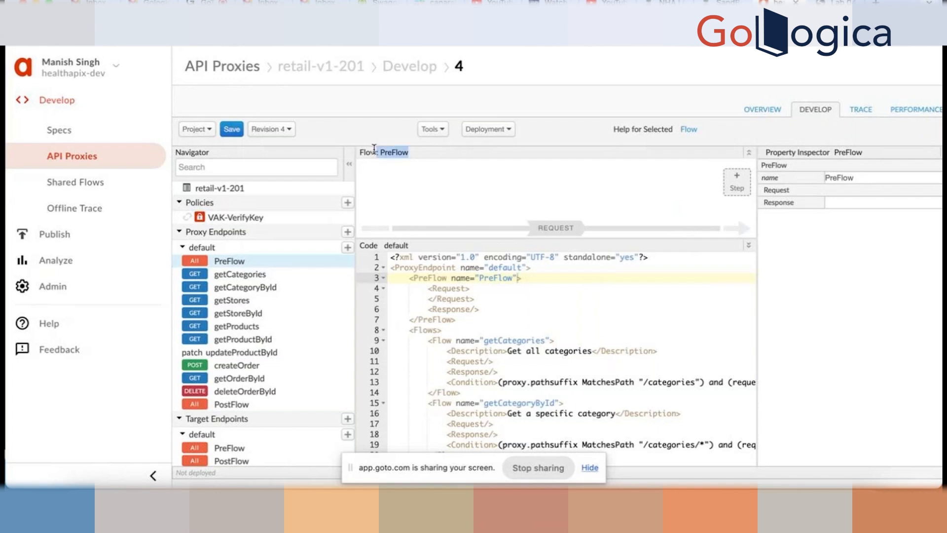
click(453, 144)
- Start a new OAuth v2.0 PreFlow step and set its display name to O2-VerifyToken
click(736, 186)
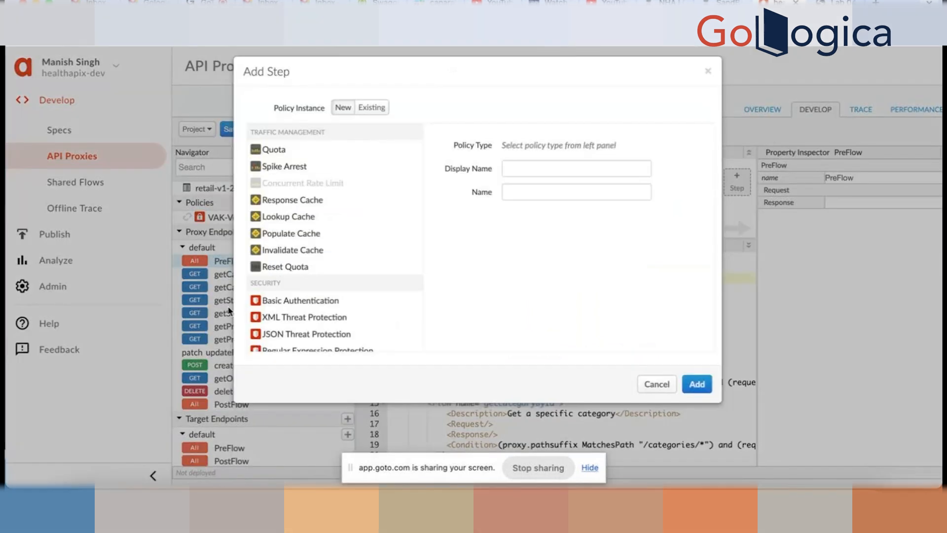
scroll(301, 287, down, 2)
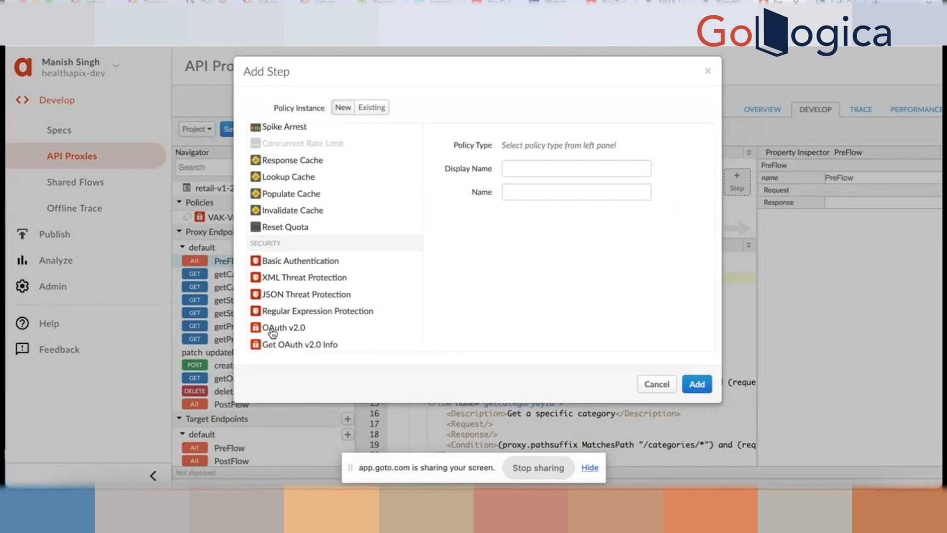
click(296, 331)
click(568, 171)
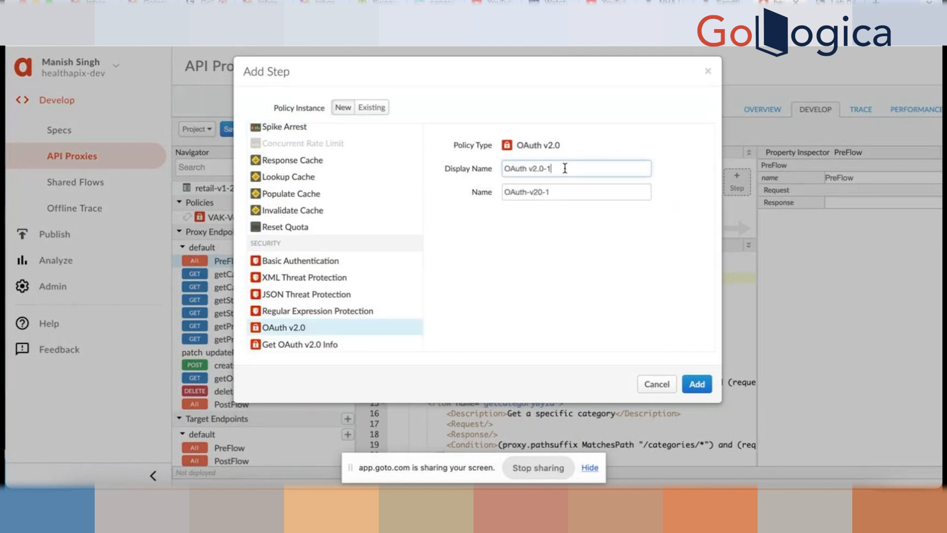
key(super+a)
text(O2-VerifyToken)
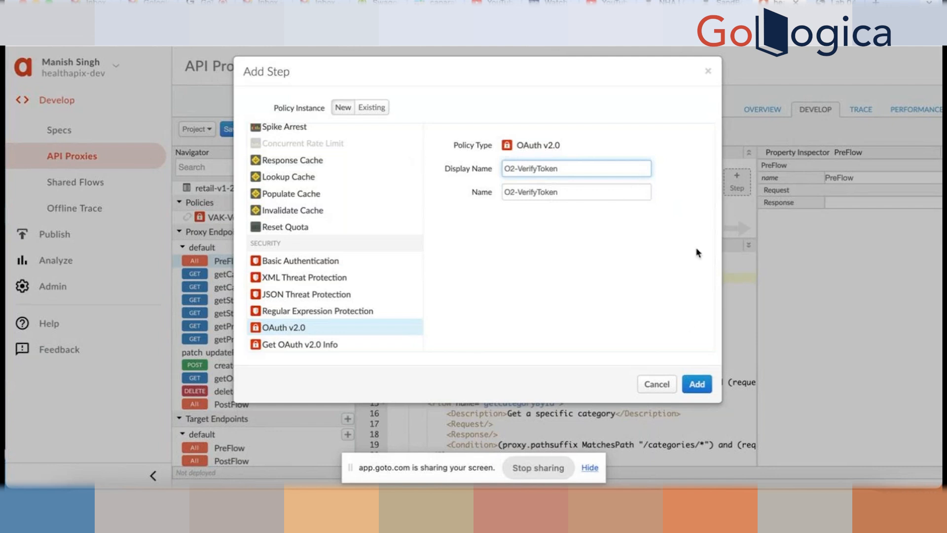
click(698, 383)
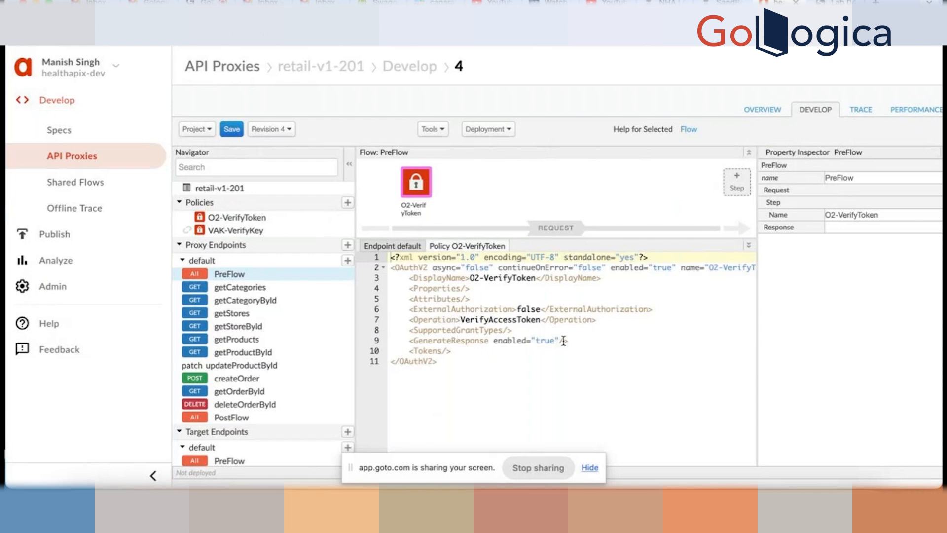
click(597, 319)
drag(597, 320, 373, 320)
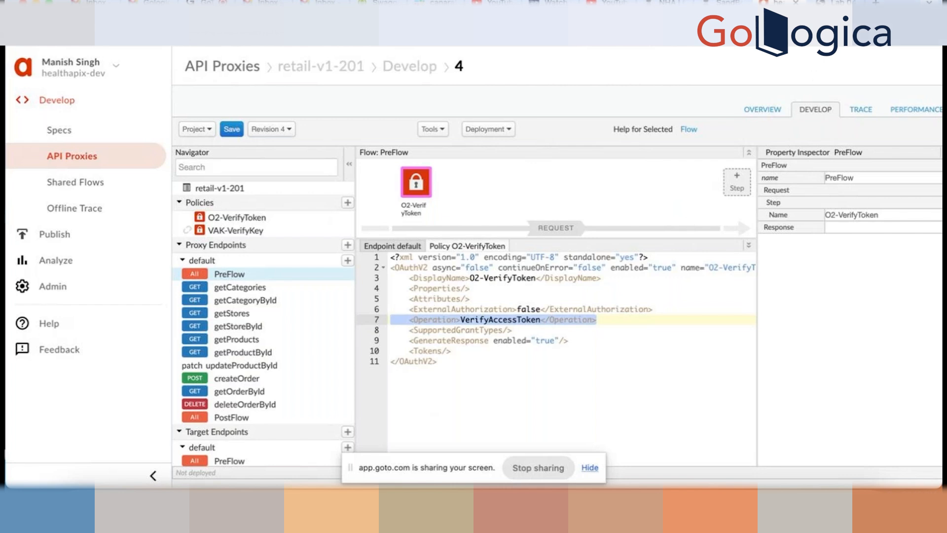
- Select 'AM-RemoveAuthHeader' in the lab's Assign Message section and return to the Apigee editor
click(837, 2)
scroll(393, 347, down, 14)
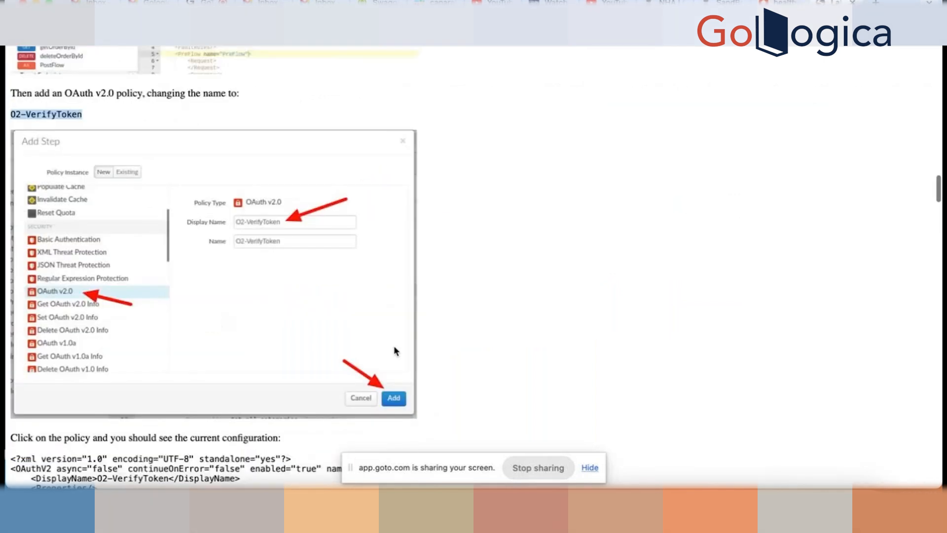
scroll(394, 348, down, 3)
scroll(394, 348, up, 3)
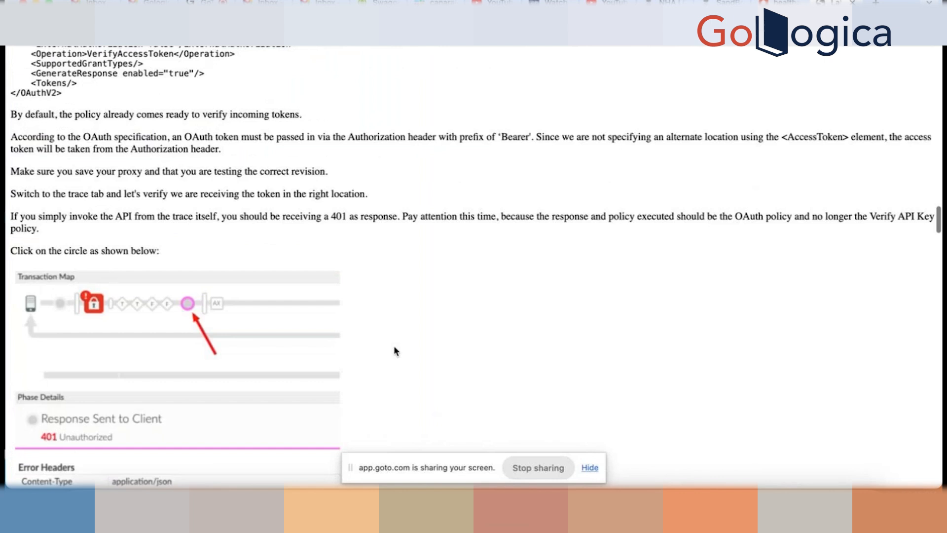
scroll(394, 349, down, 13)
scroll(304, 355, down, 14)
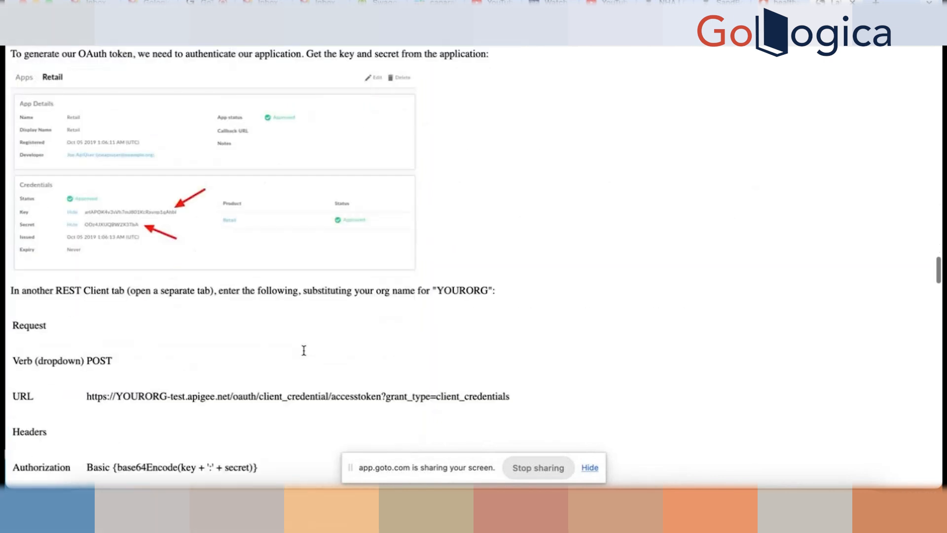
scroll(303, 351, down, 15)
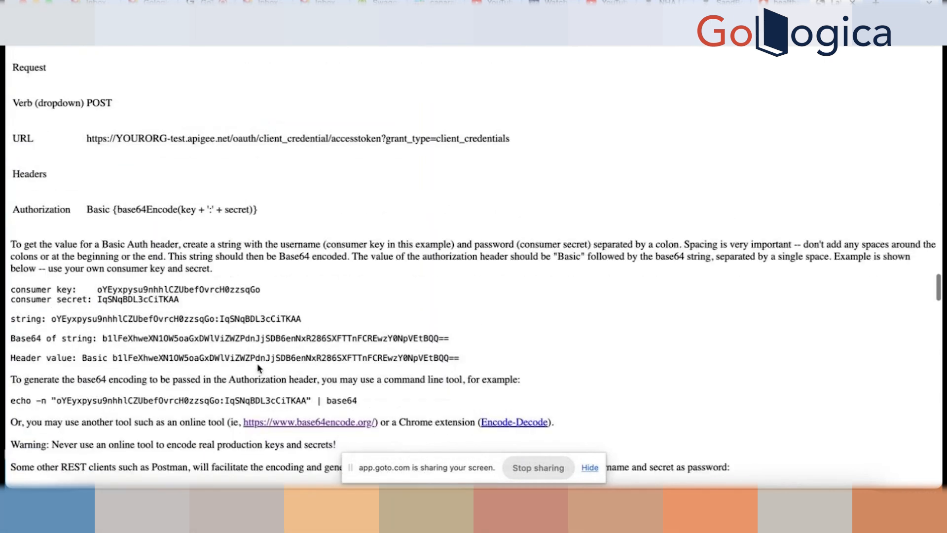
scroll(258, 369, down, 15)
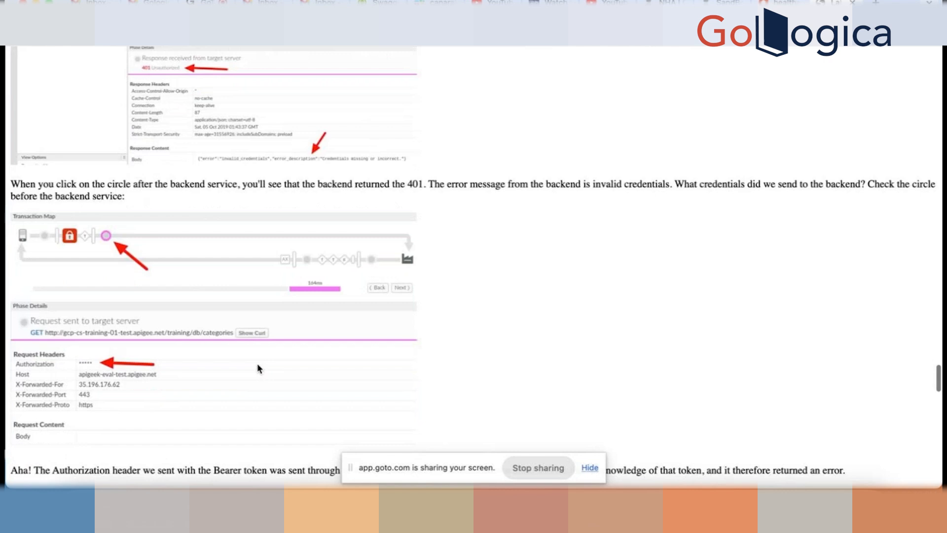
scroll(258, 368, down, 7)
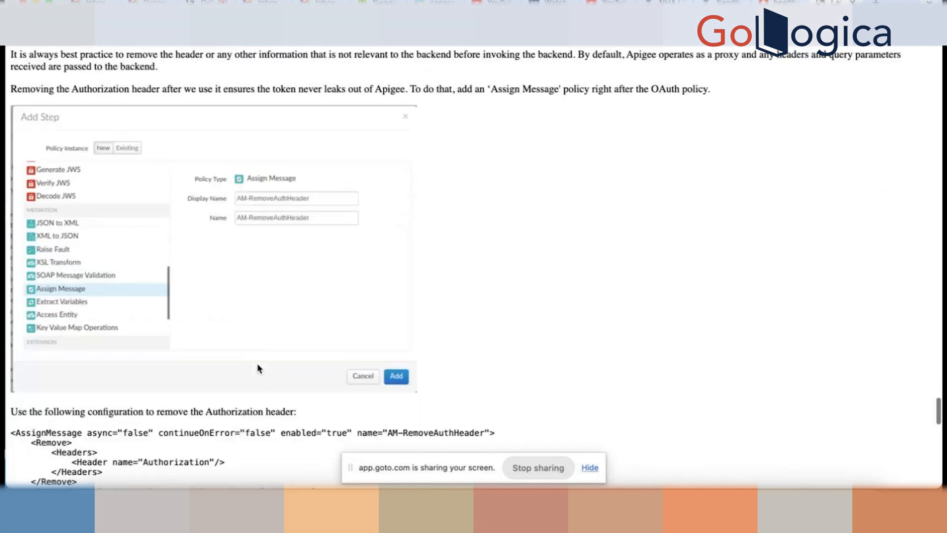
scroll(258, 368, up, 3)
scroll(257, 368, down, 4)
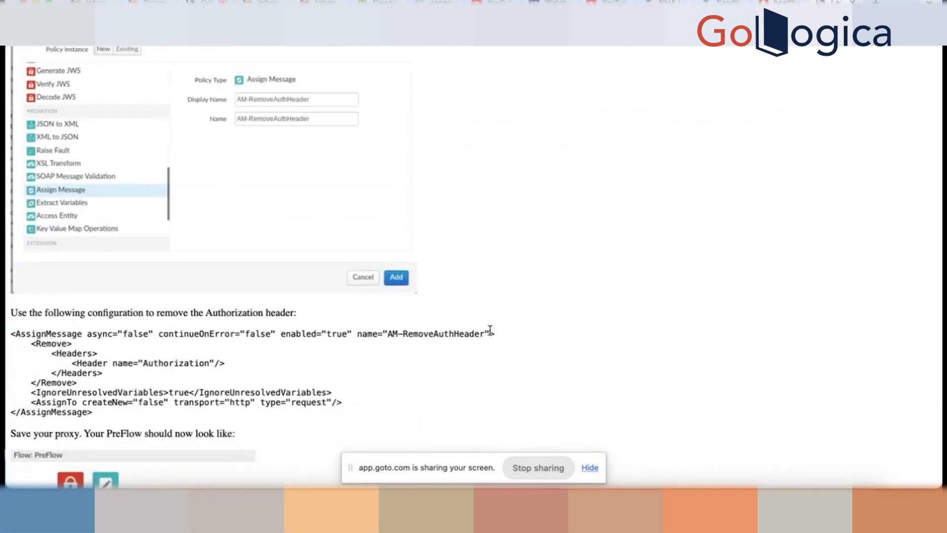
drag(488, 333, 387, 335)
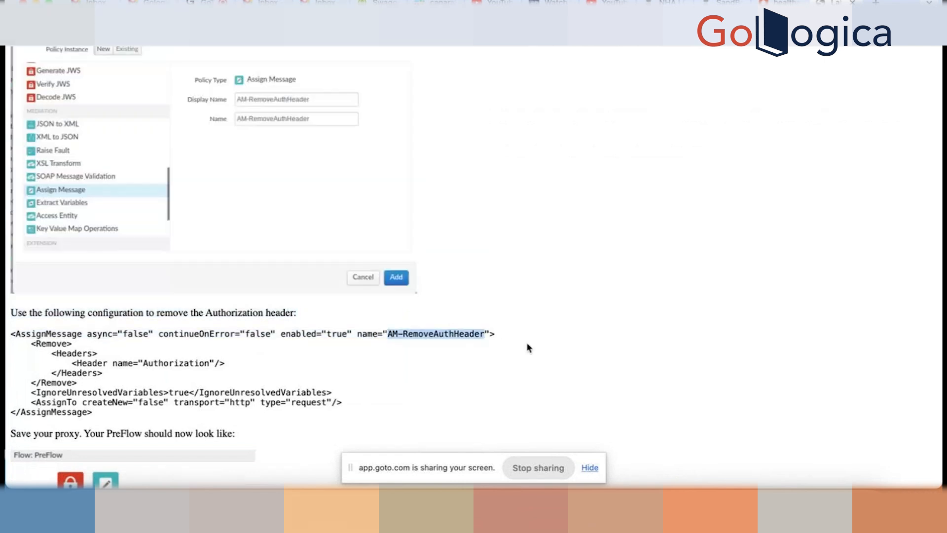
click(783, 2)
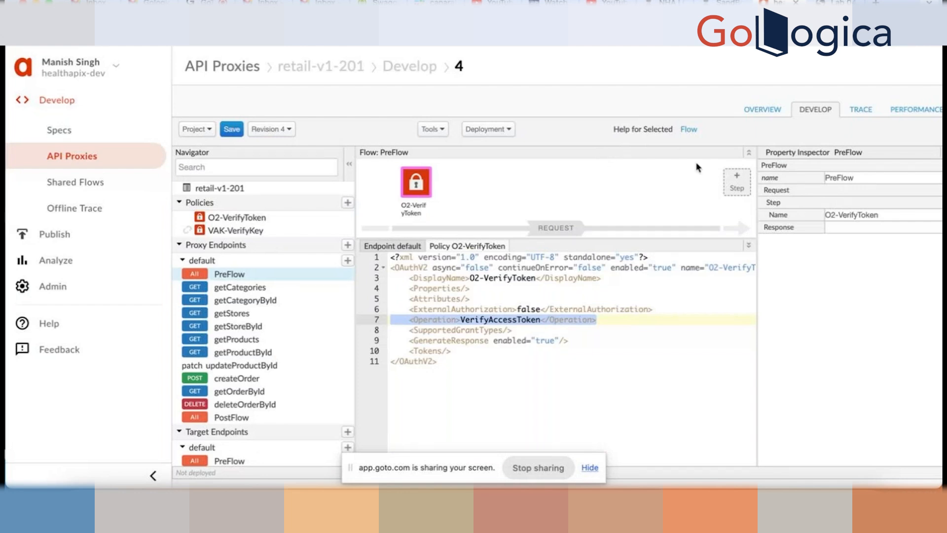
- Start a new PreFlow step and scroll the policy list to the Mediation section
click(738, 183)
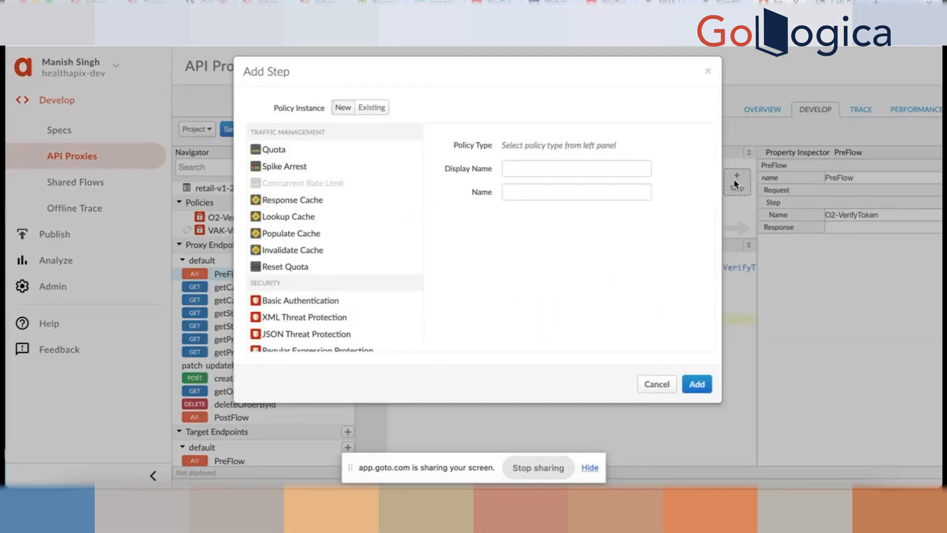
scroll(363, 252, down, 2)
scroll(336, 251, down, 3)
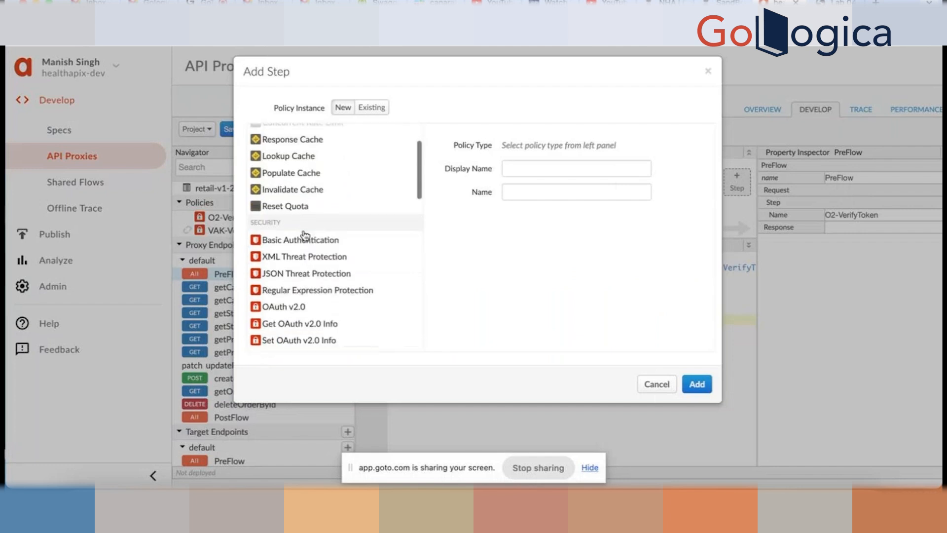
scroll(355, 269, down, 10)
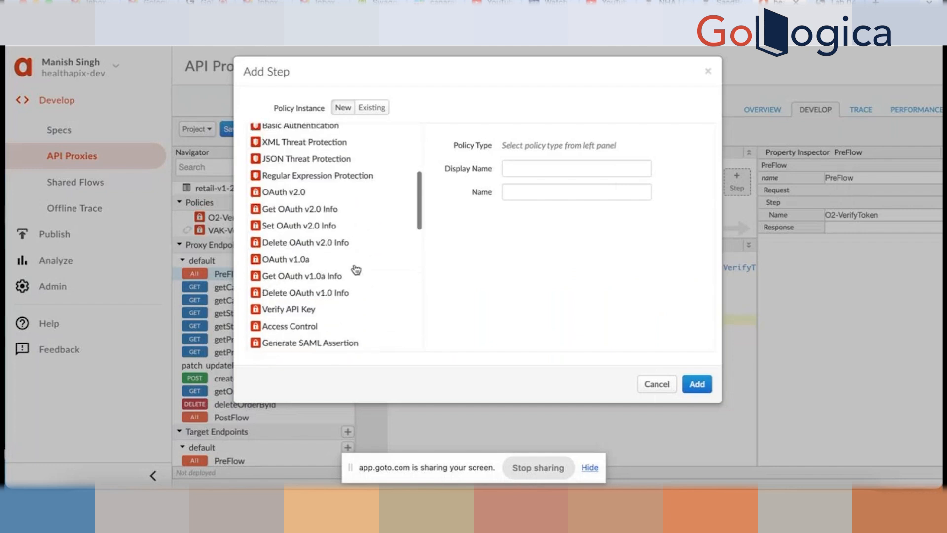
scroll(355, 269, down, 1)
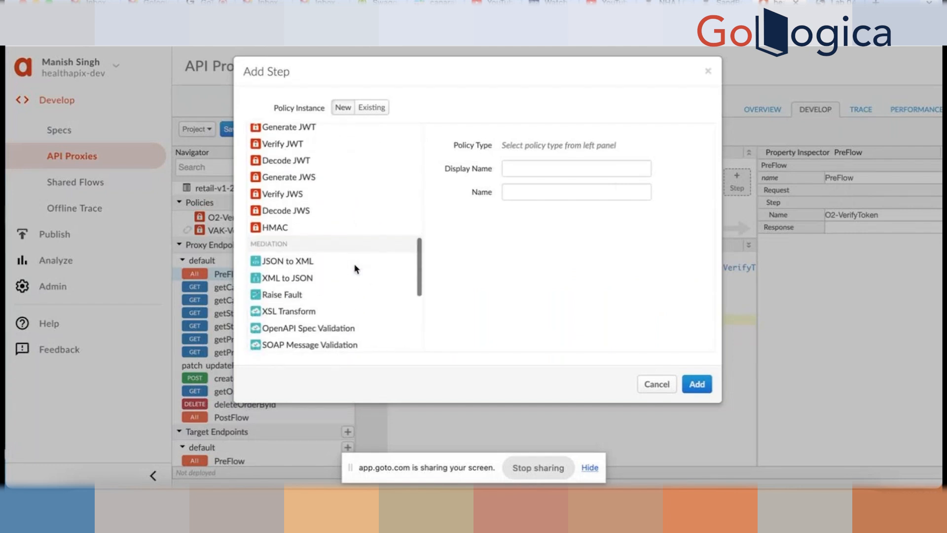
scroll(354, 277, down, 1)
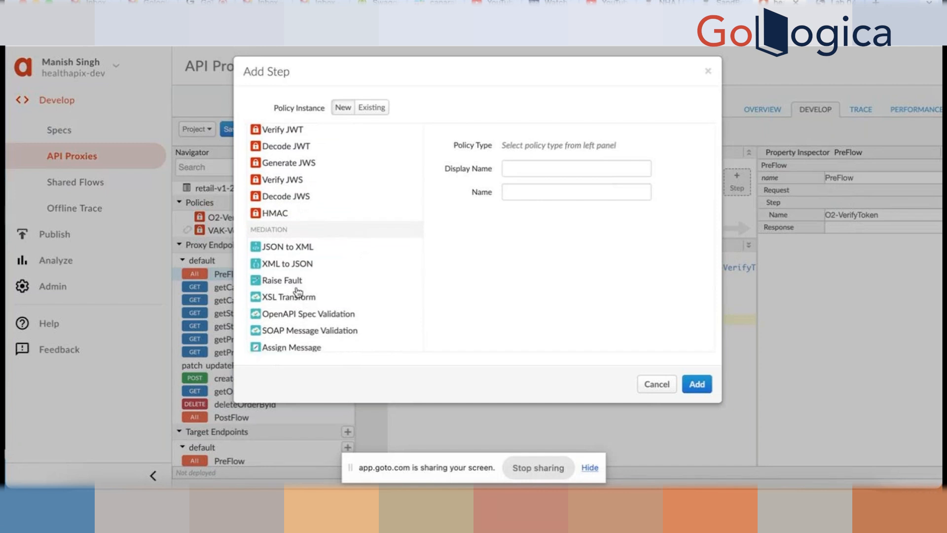
scroll(298, 294, down, 1)
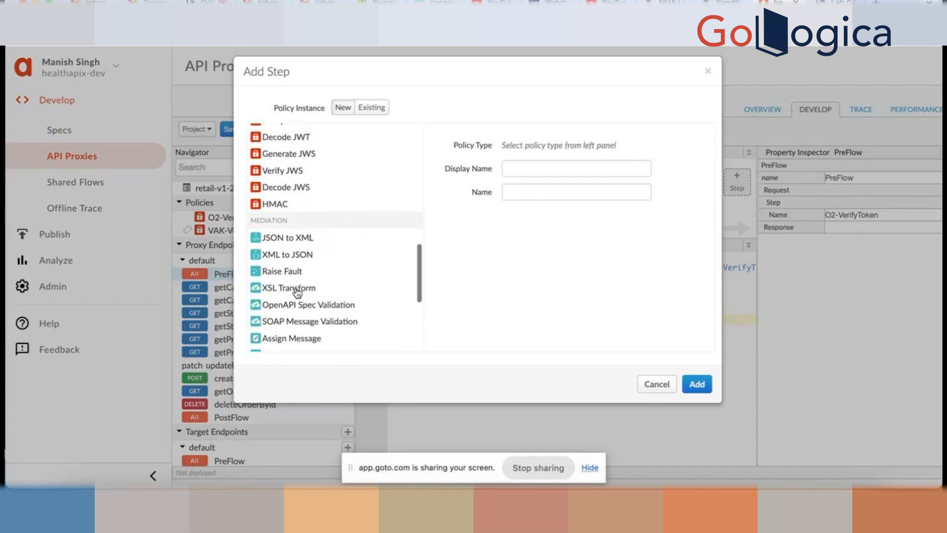
scroll(296, 296, up, 1)
scroll(295, 329, down, 1)
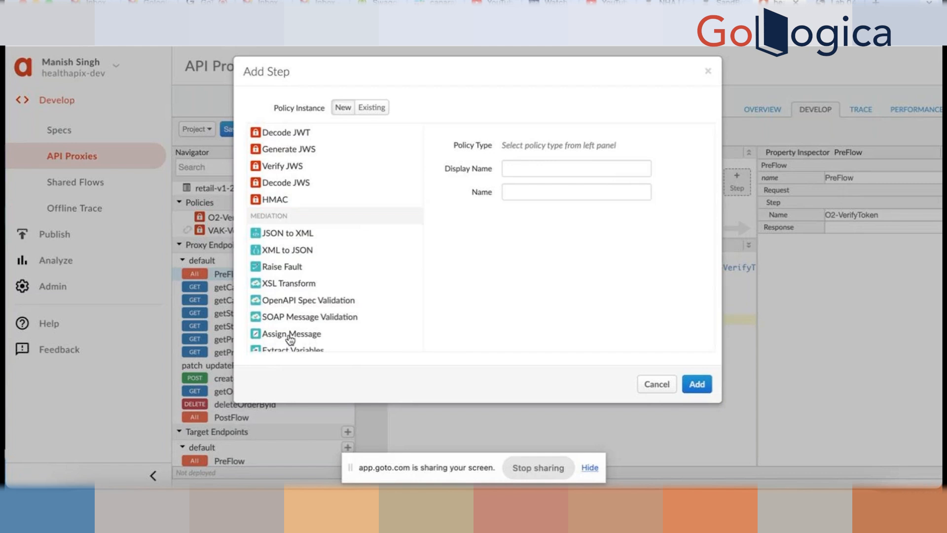
scroll(358, 318, down, 1)
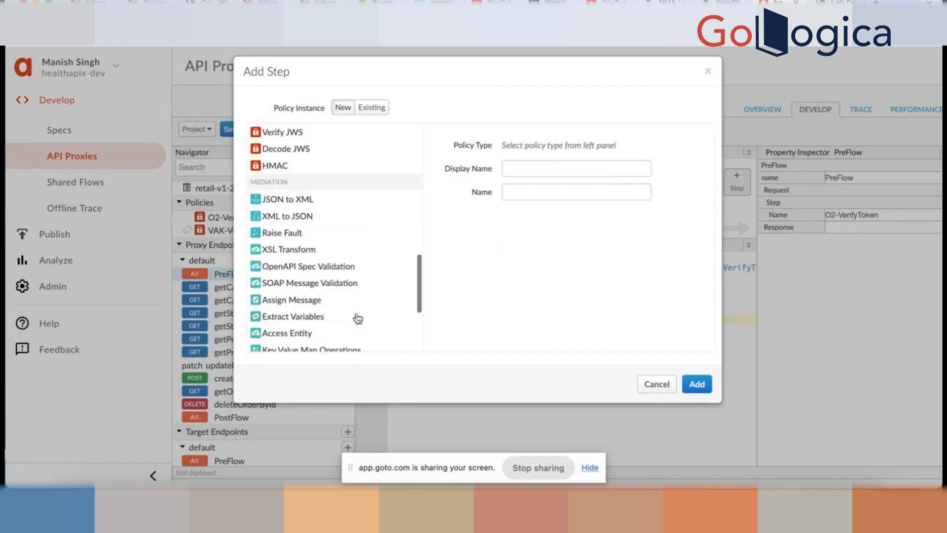
scroll(308, 316, down, 1)
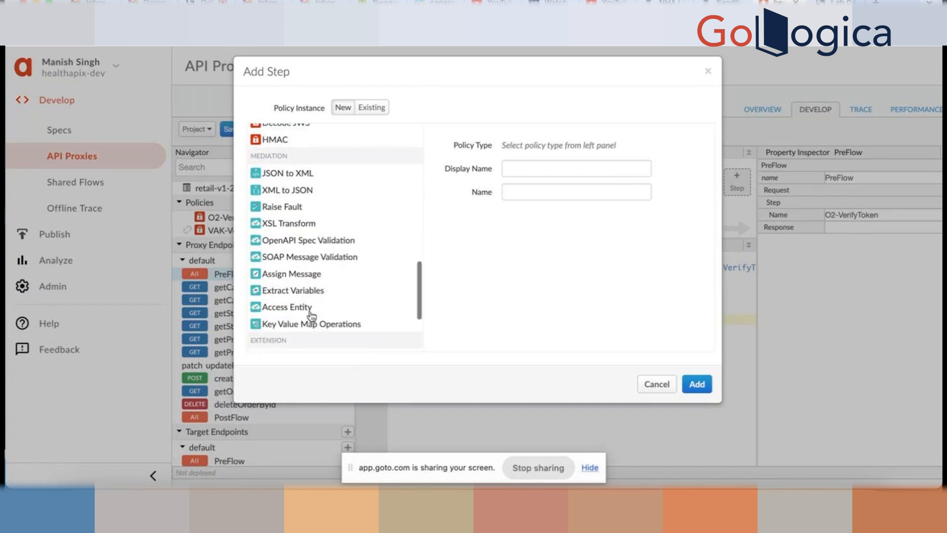
scroll(311, 314, up, 1)
- Choose Assign Message, rename Assign Message-1 to AM-RemoveAuthHeader, and add the step
click(311, 315)
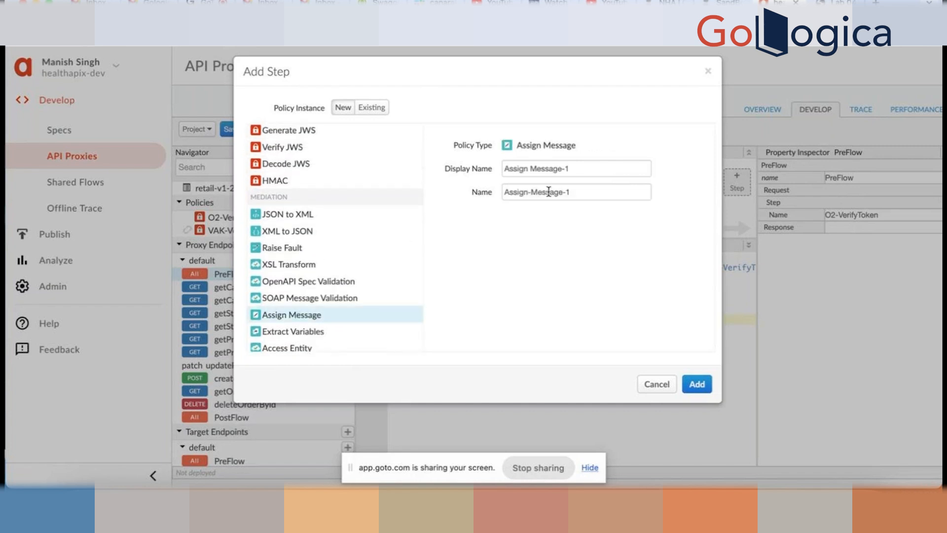
drag(608, 169, 447, 170)
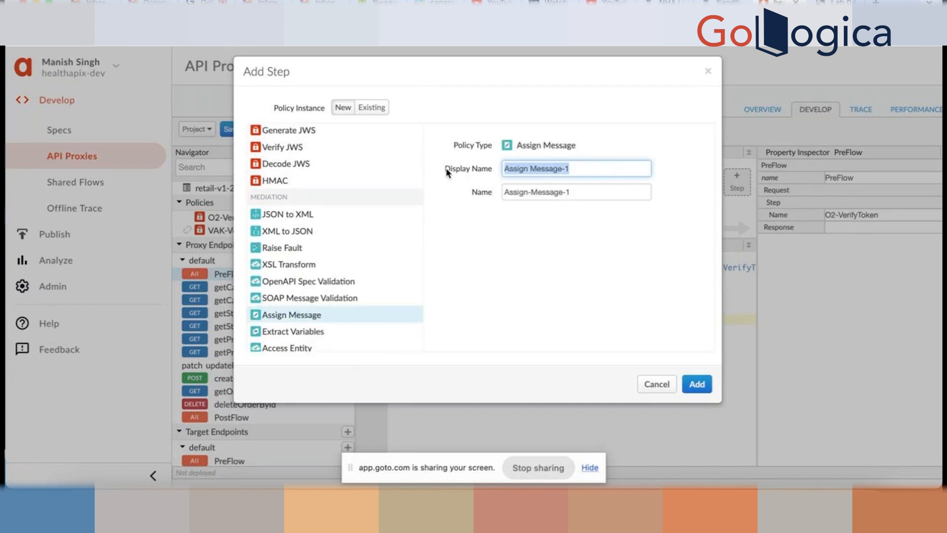
text(AM-RemoveAuthHeader)
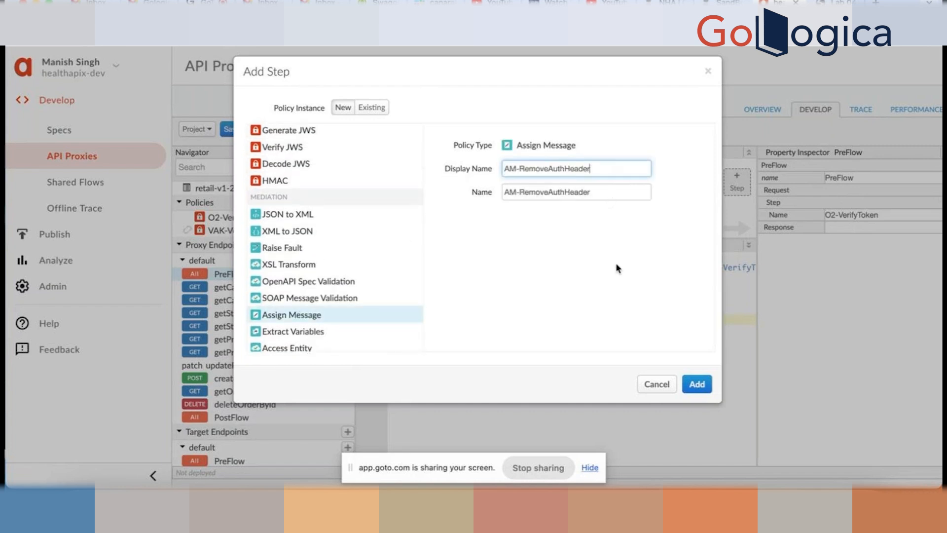
click(697, 385)
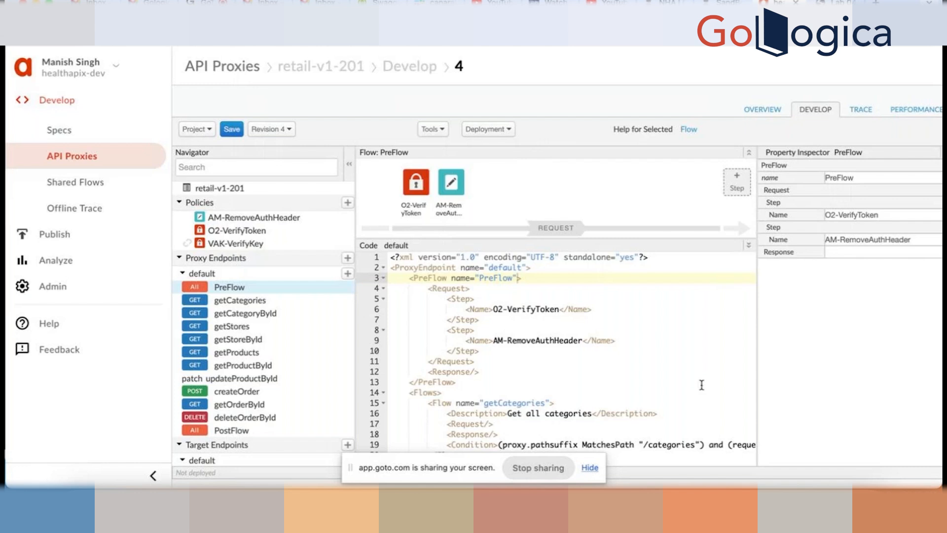
- Open the AM-RemoveAuthHeader policy and look through its default XML configuration
mouse_move(456, 177)
click(450, 186)
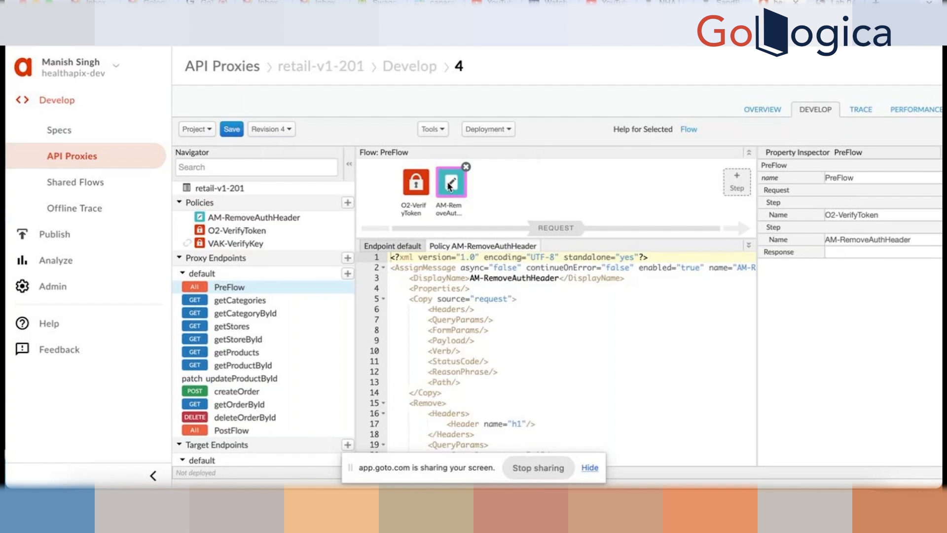
scroll(492, 364, down, 2)
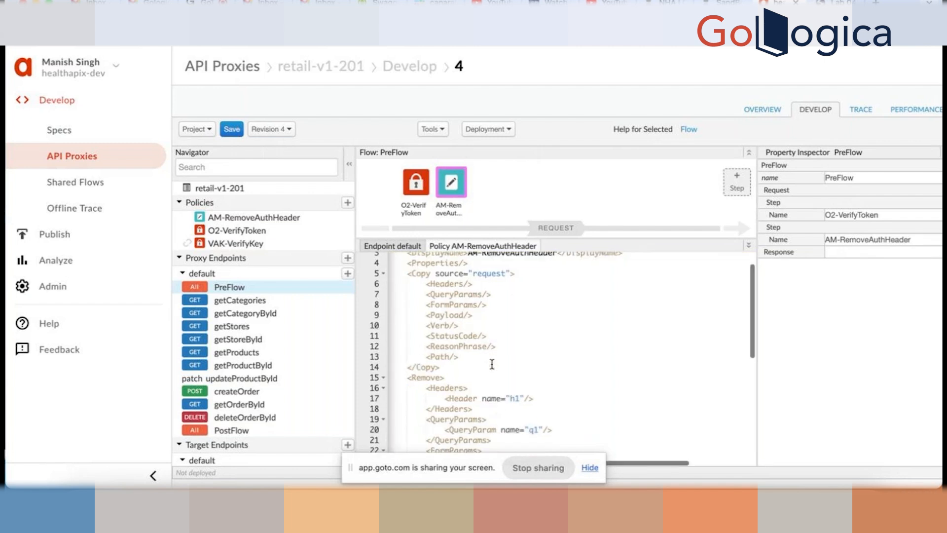
scroll(492, 364, down, 3)
scroll(496, 370, up, 5)
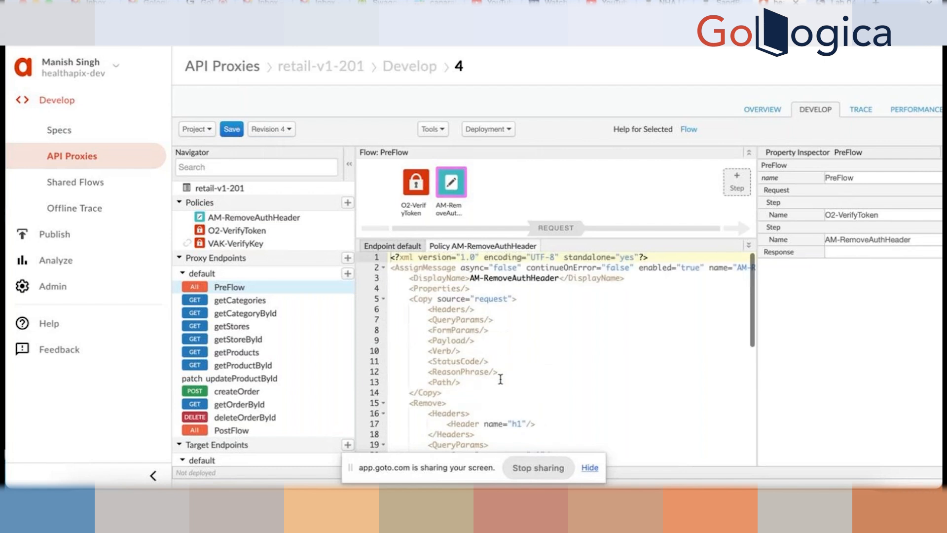
scroll(500, 379, down, 7)
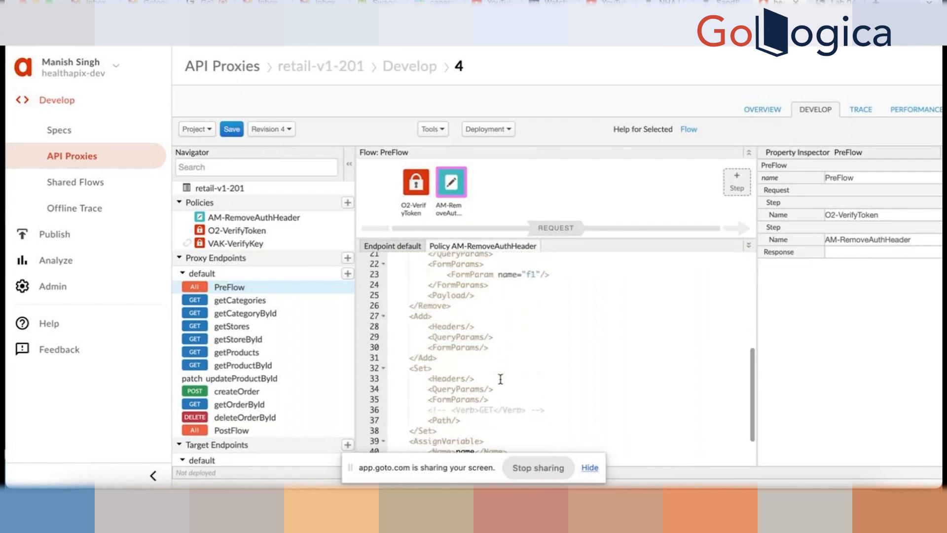
scroll(500, 379, up, 7)
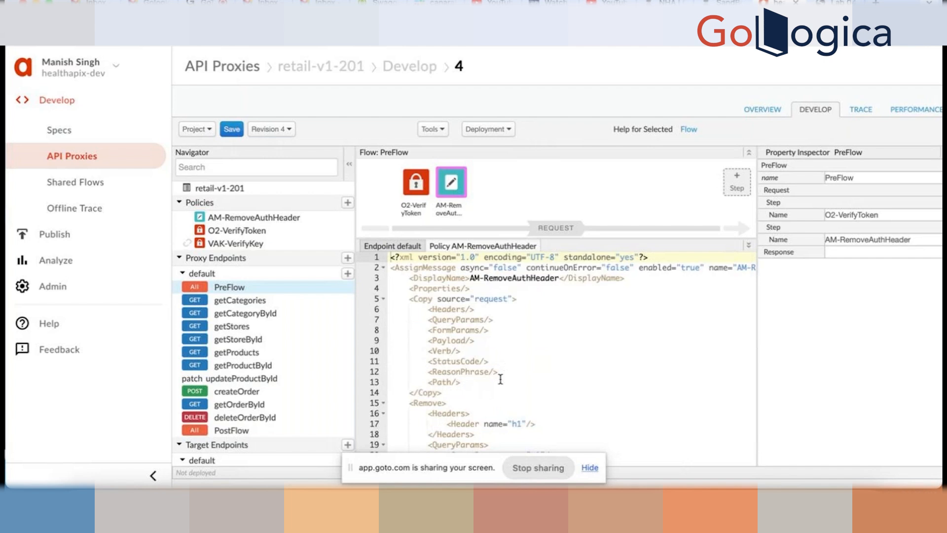
scroll(472, 308, down, 3)
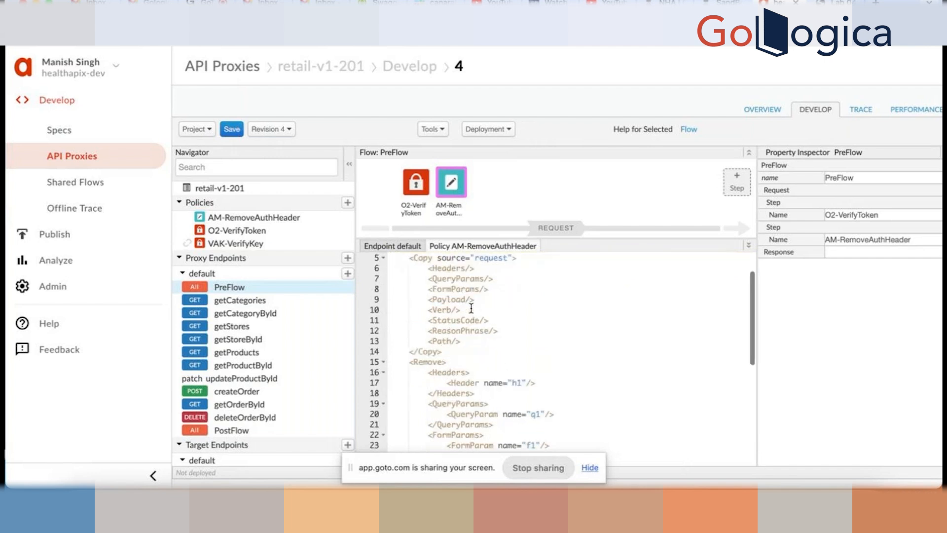
scroll(471, 308, up, 3)
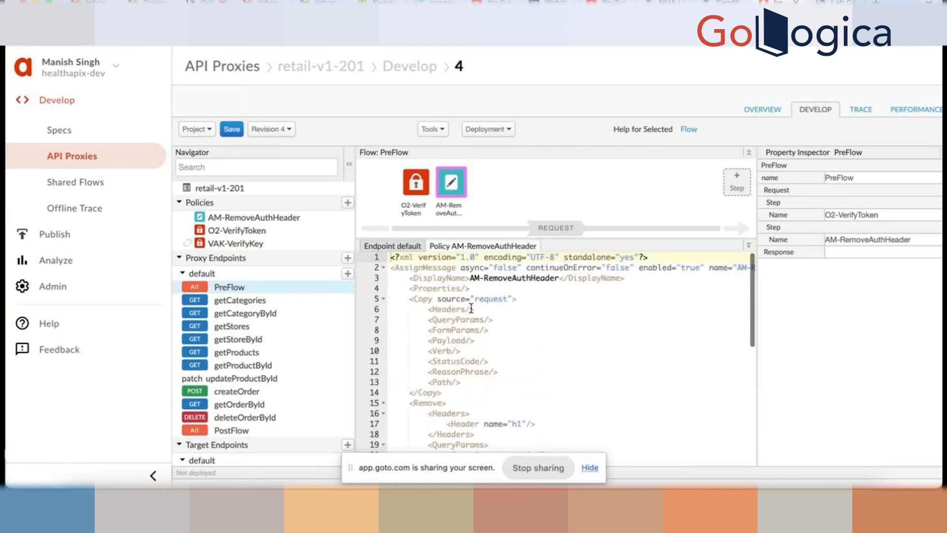
scroll(472, 309, down, 5)
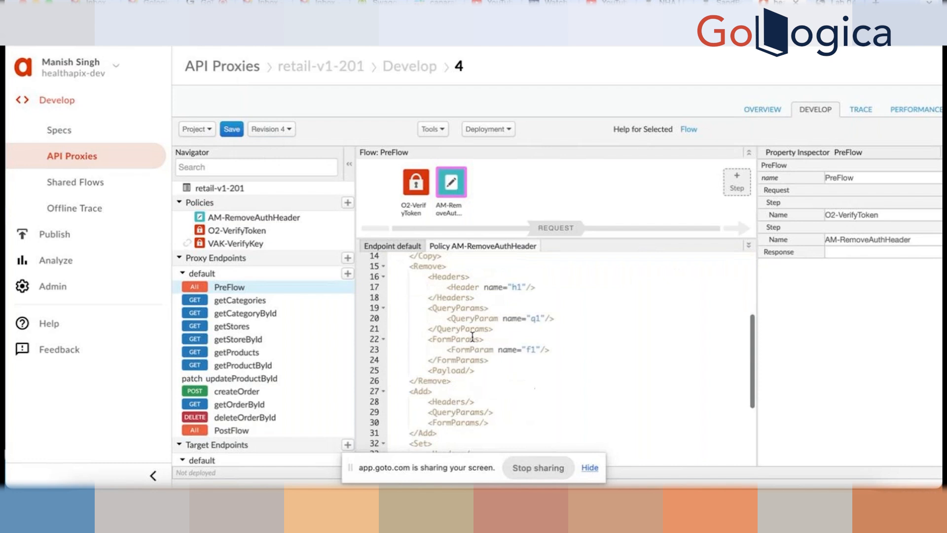
scroll(473, 337, down, 4)
scroll(472, 337, up, 7)
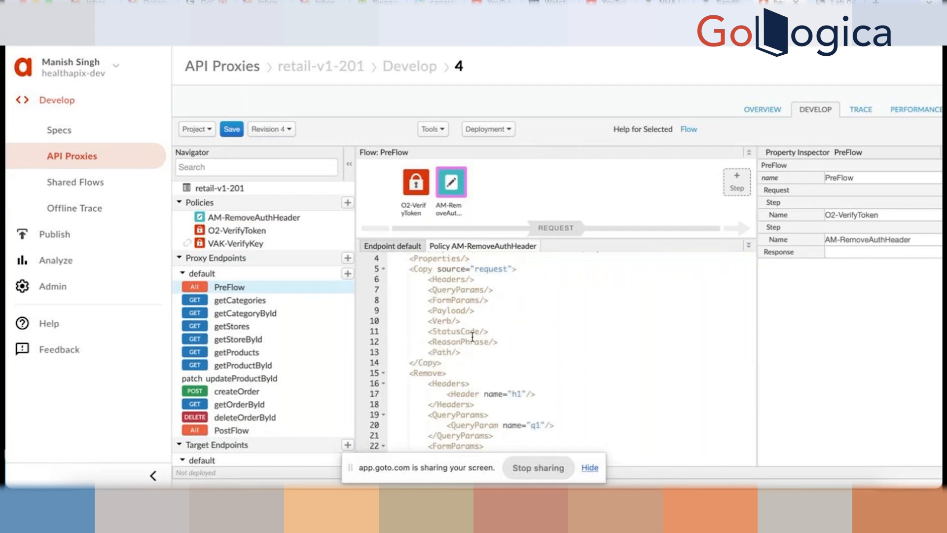
scroll(472, 337, up, 1)
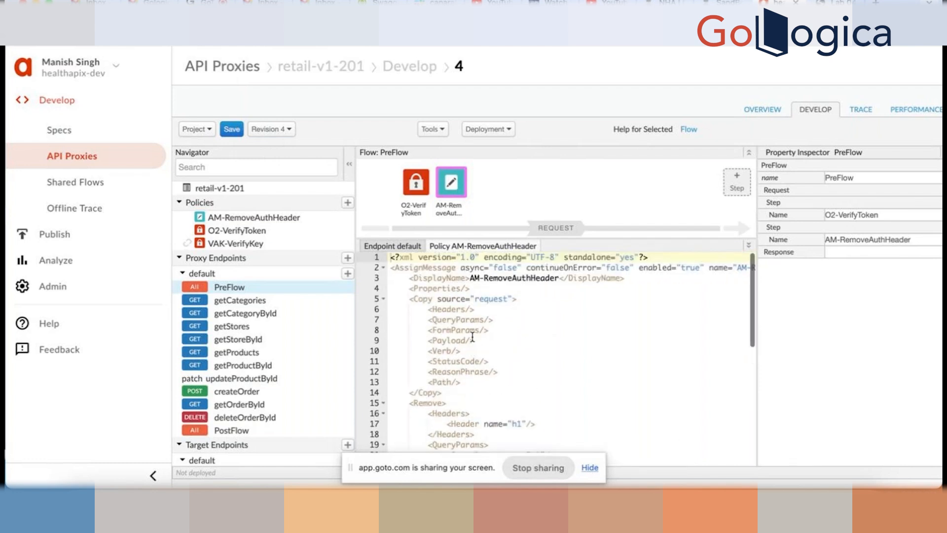
scroll(490, 343, right, 1)
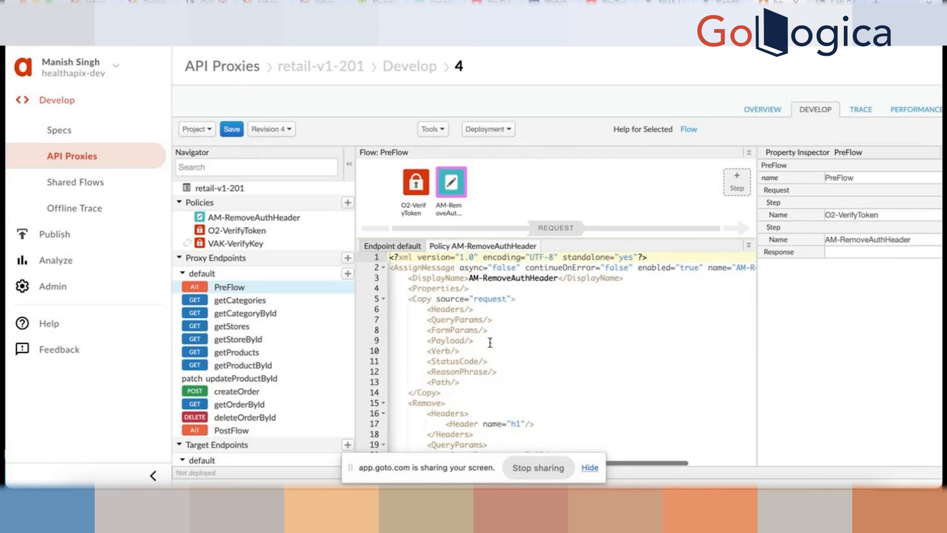
scroll(490, 342, down, 6)
scroll(490, 342, up, 6)
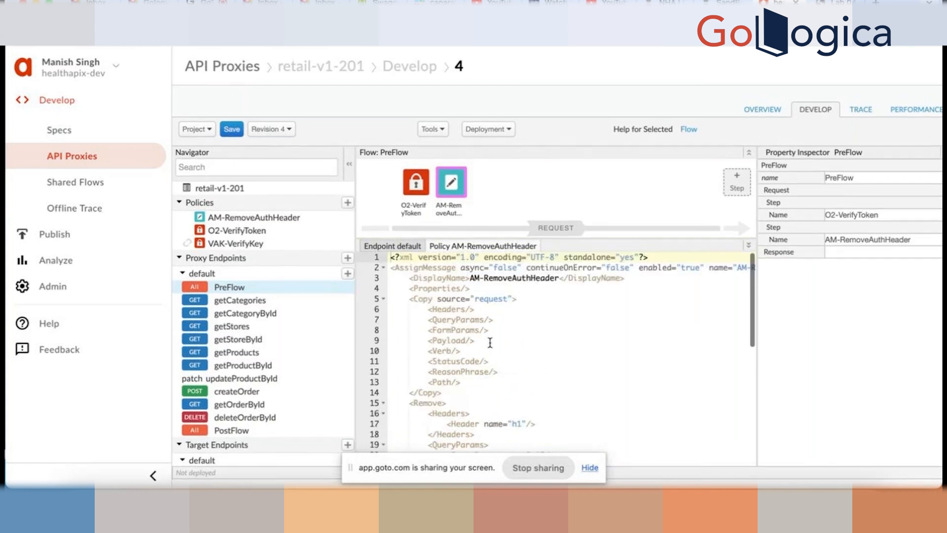
- Select the lab's AssignMessage XML block for removing the Authorization header, then return to Apigee
click(841, 2)
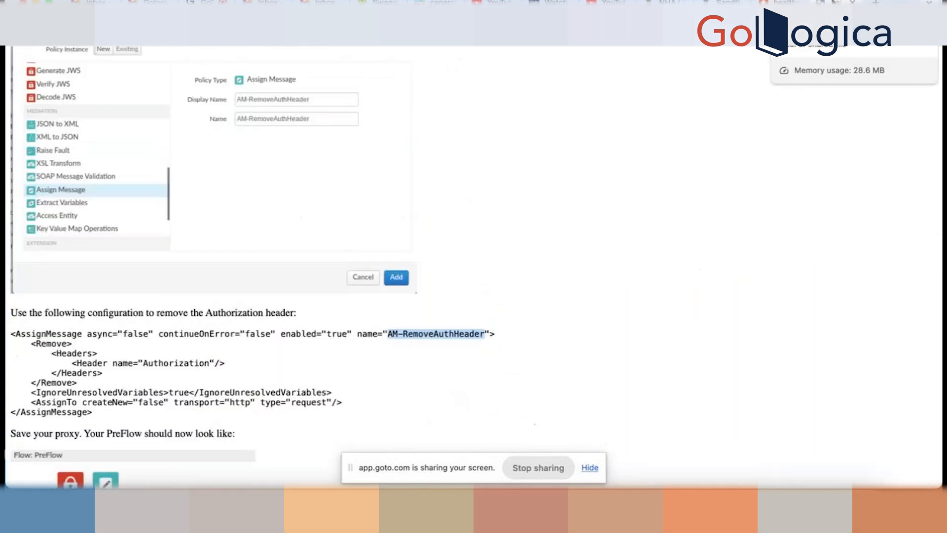
scroll(102, 371, down, 2)
click(102, 372)
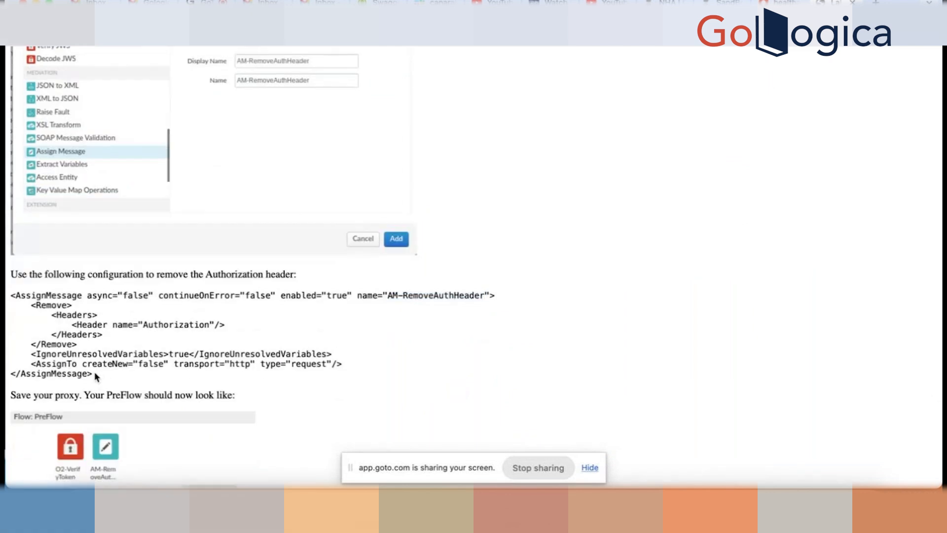
drag(95, 374, 6, 296)
key(super+c)
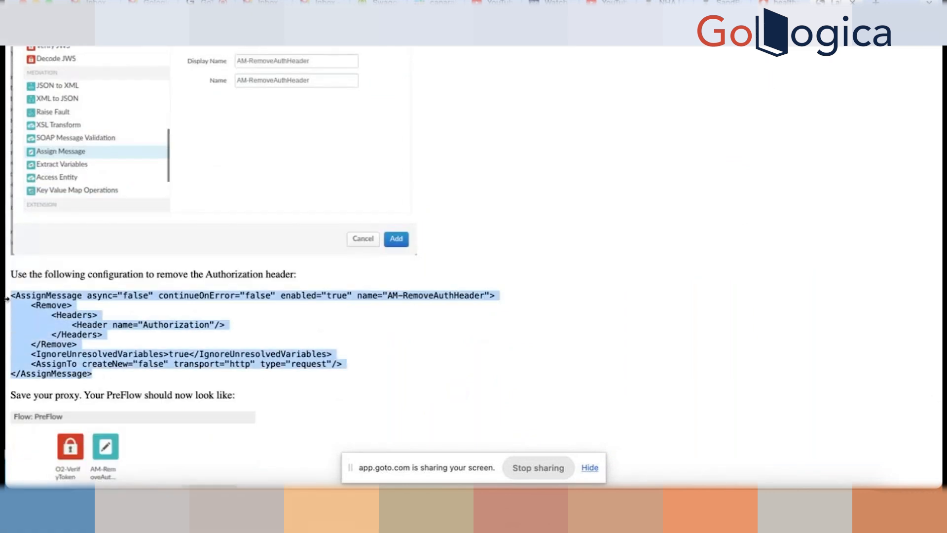
click(779, 2)
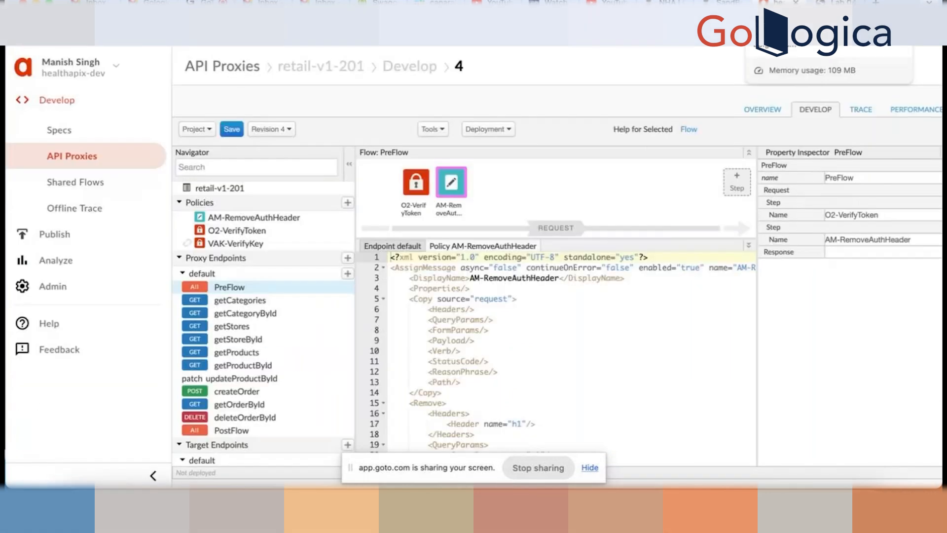
- Overwrite the AM-RemoveAuthHeader policy's default XML with the pasted Authorization-removal AssignMessage block
click(442, 329)
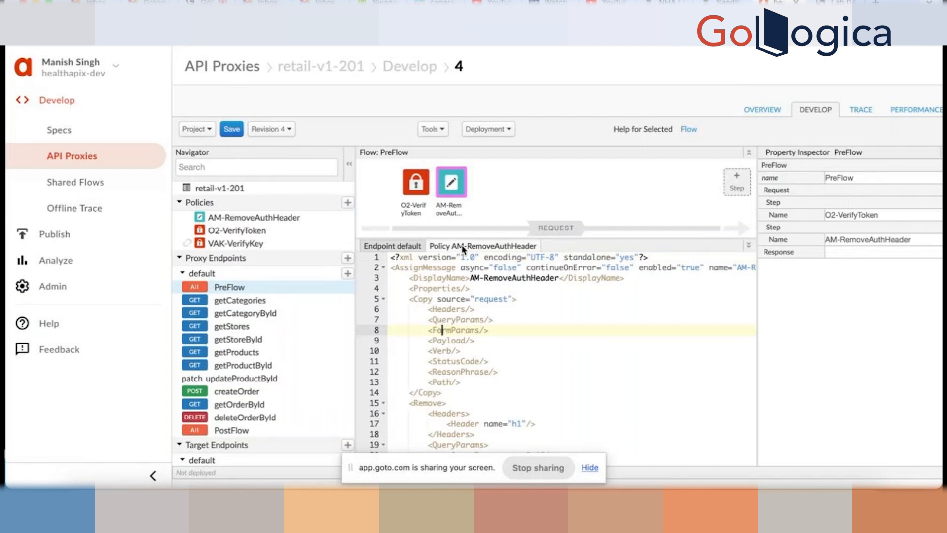
click(403, 266)
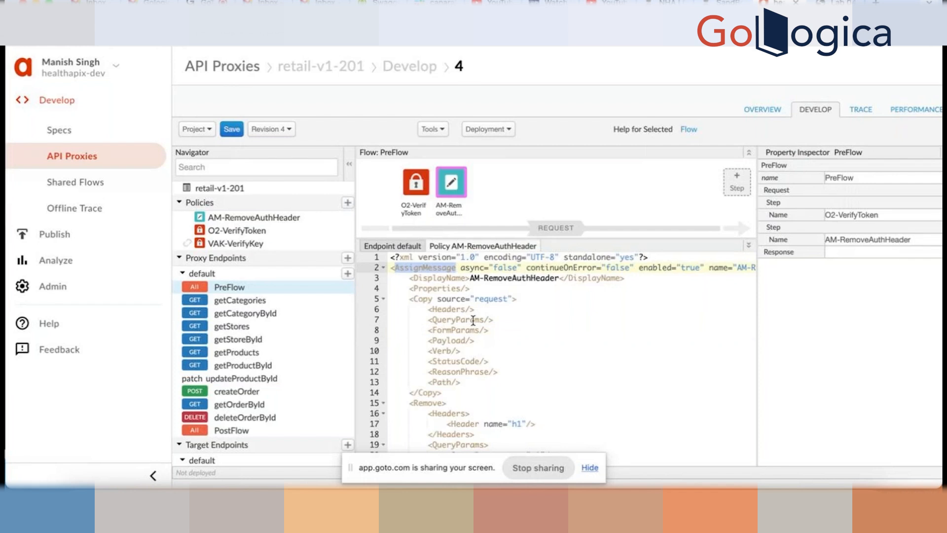
key(super+a)
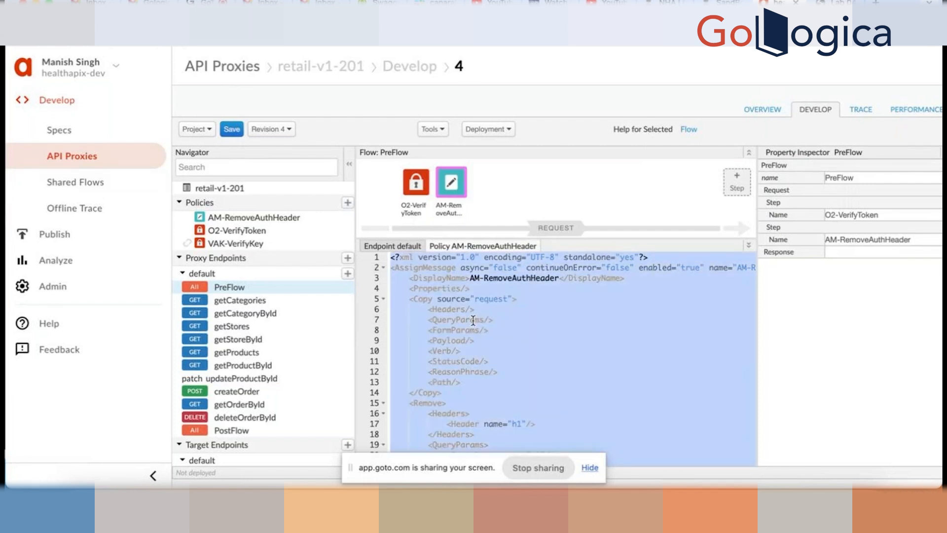
key(super+v)
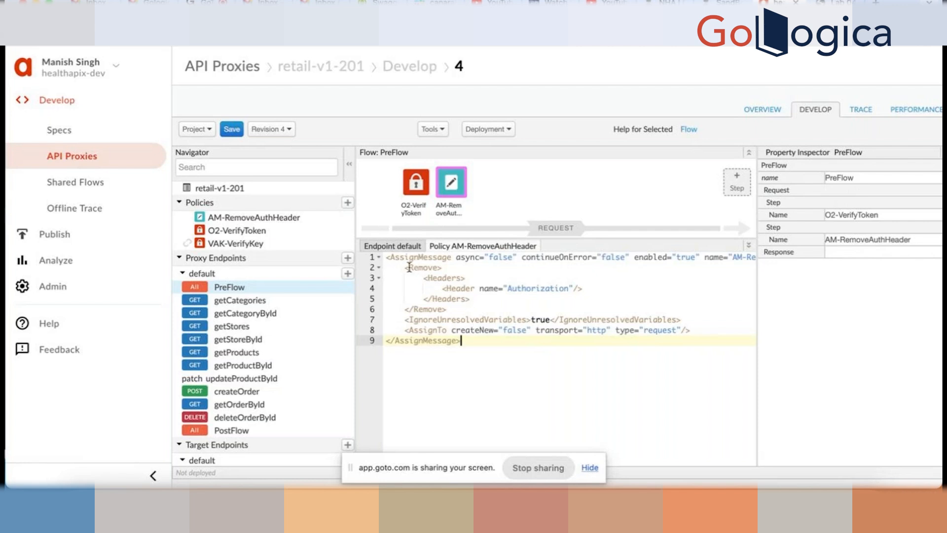
- Go over the Remove, IgnoreUnresolvedVariables and AssignTo lines of AM-RemoveAuthHeader, then save revision 4
drag(405, 267, 447, 310)
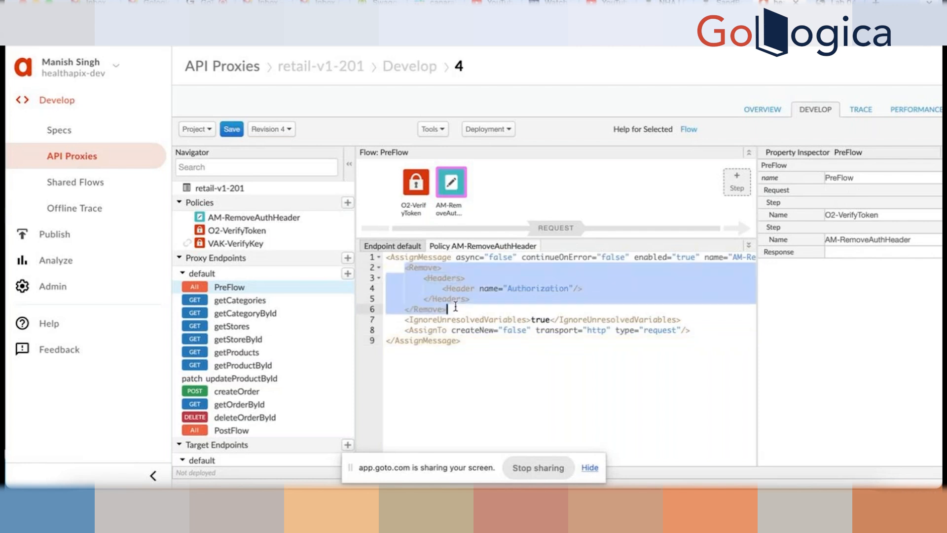
click(532, 298)
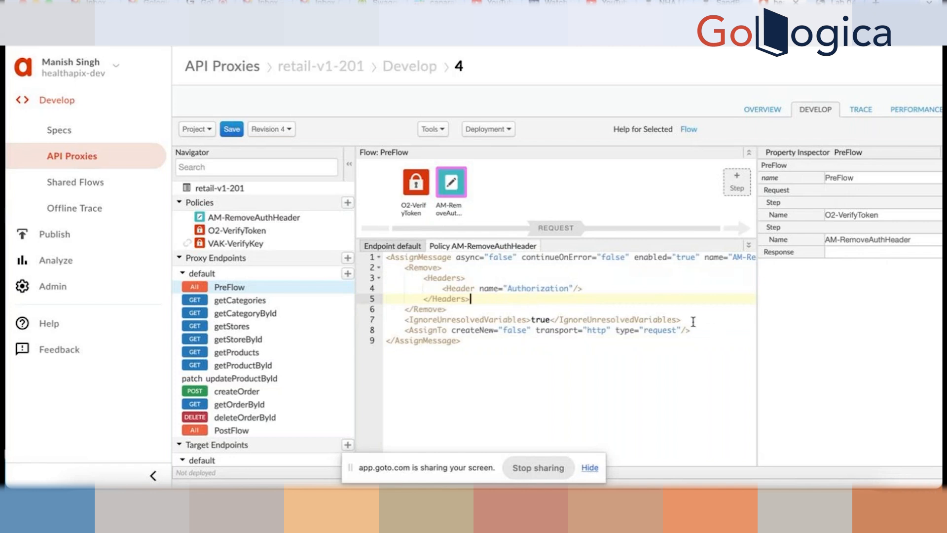
drag(693, 321, 373, 327)
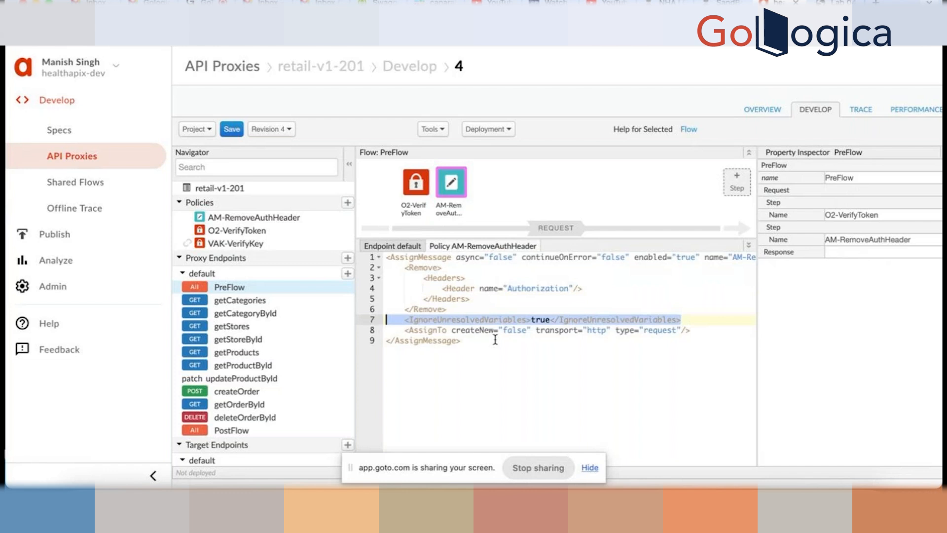
click(584, 340)
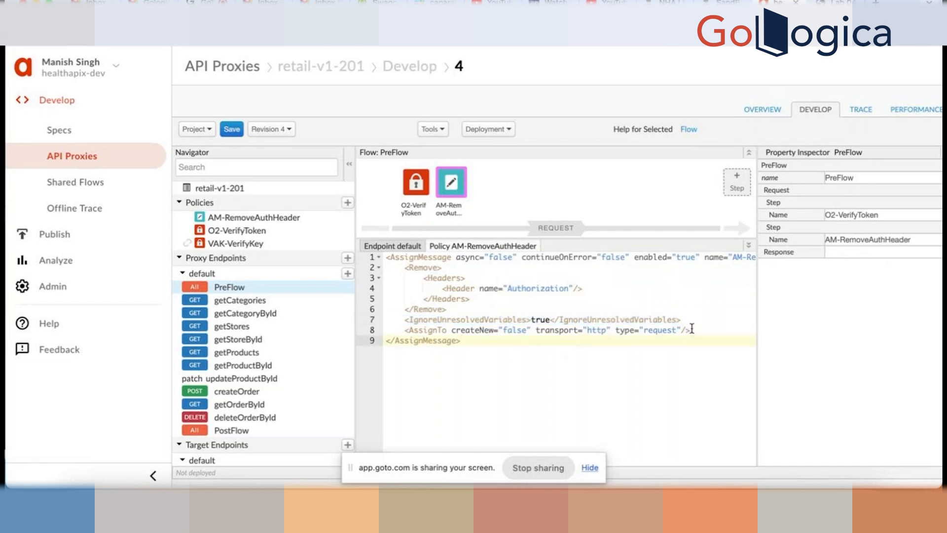
drag(683, 319, 338, 327)
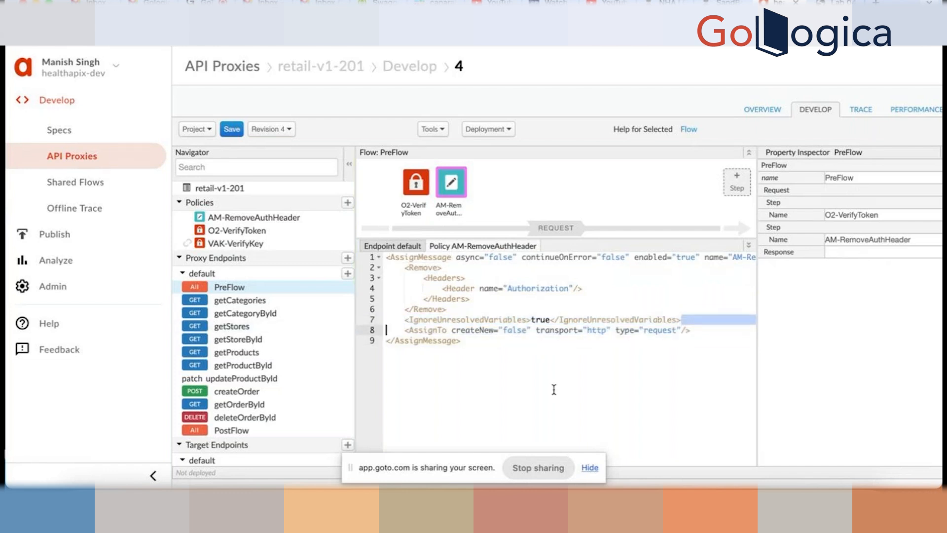
click(612, 378)
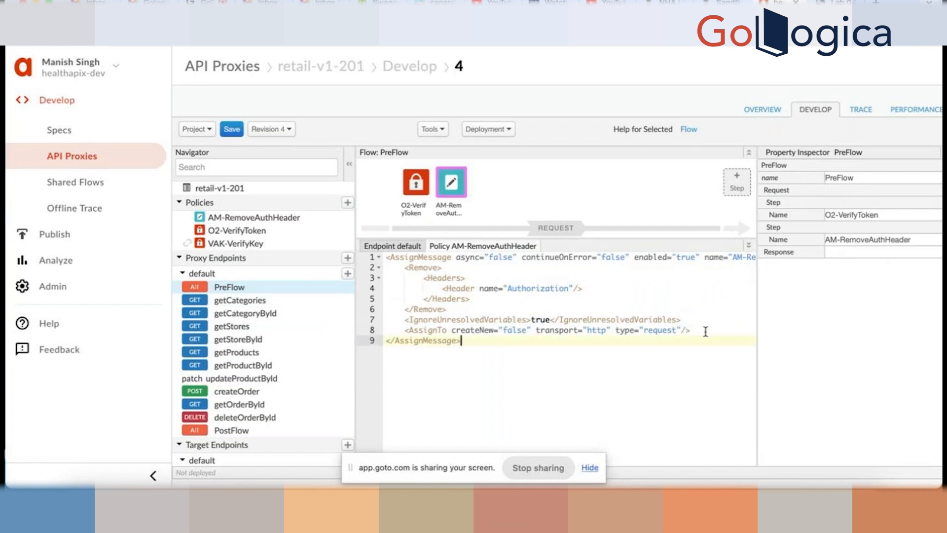
click(508, 332)
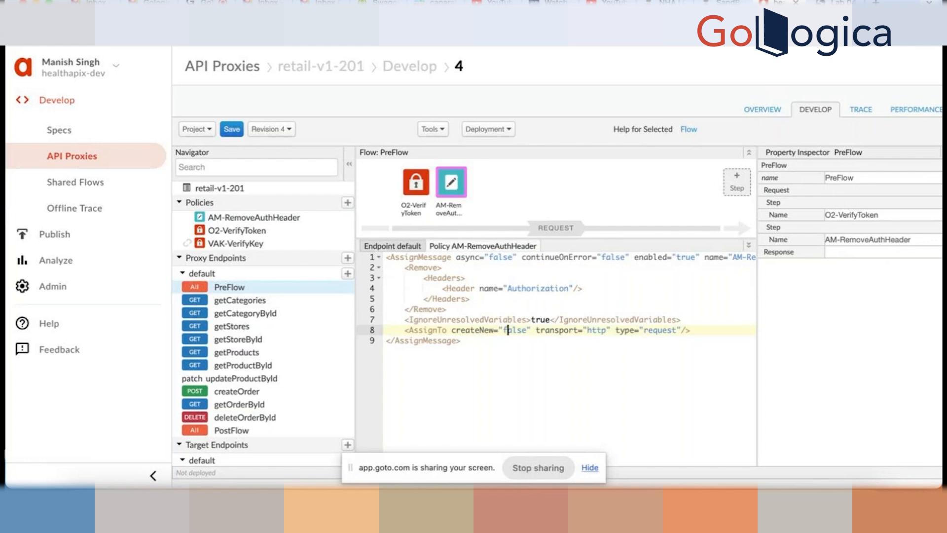
click(231, 129)
- Deploy revision 4 to the dev environment, then display the AM-RemoveAuthHeader policy XML in the PreFlow
click(506, 130)
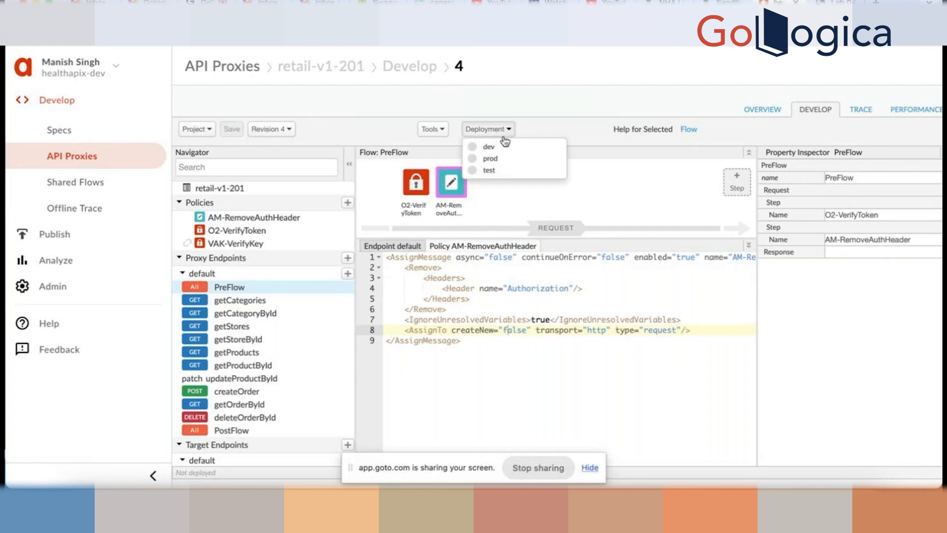
click(503, 146)
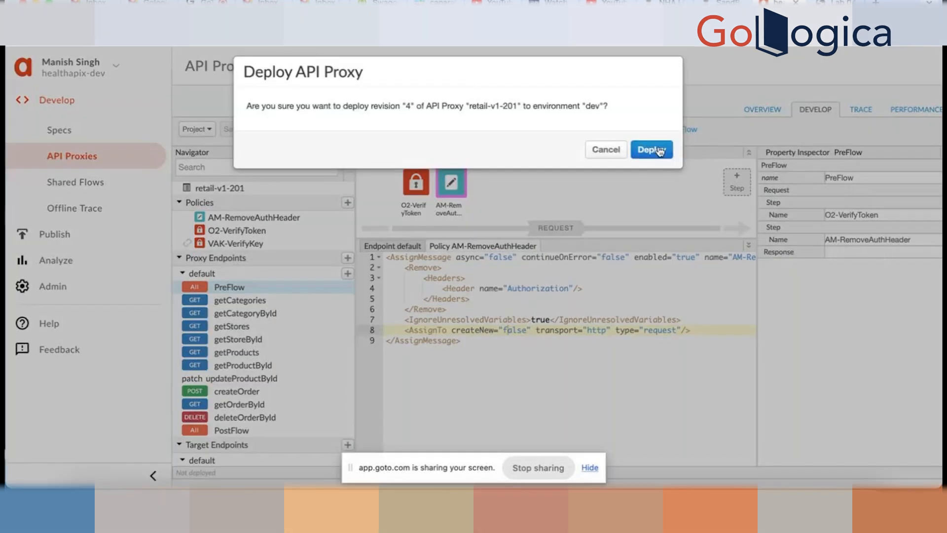
click(658, 148)
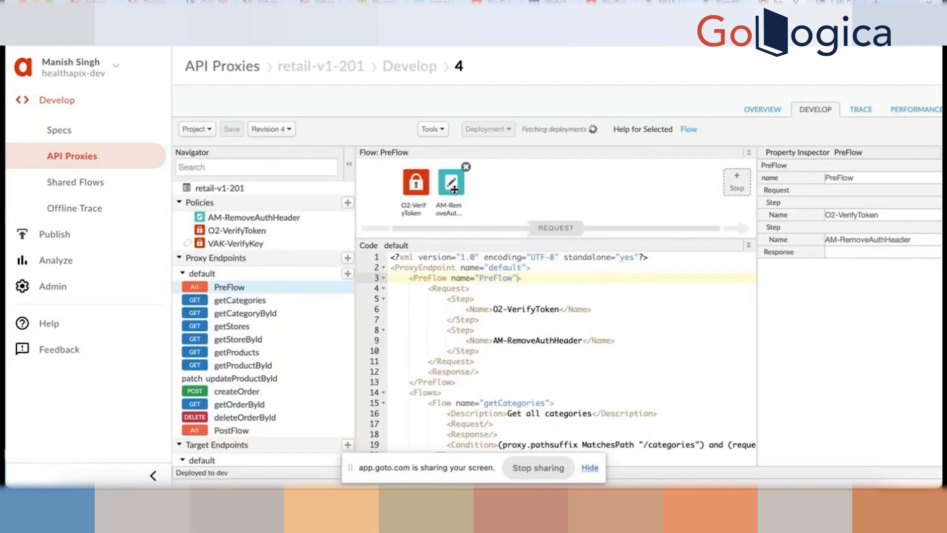
click(451, 182)
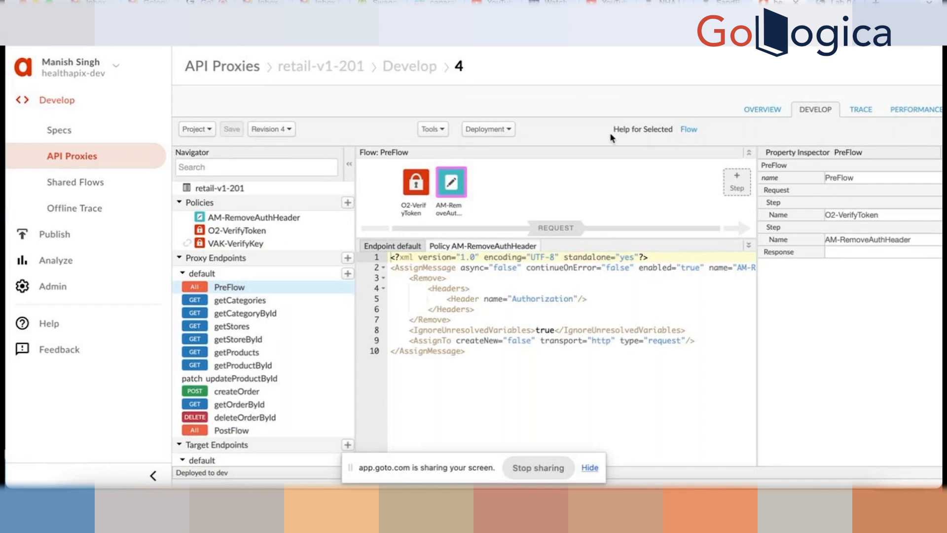
click(510, 129)
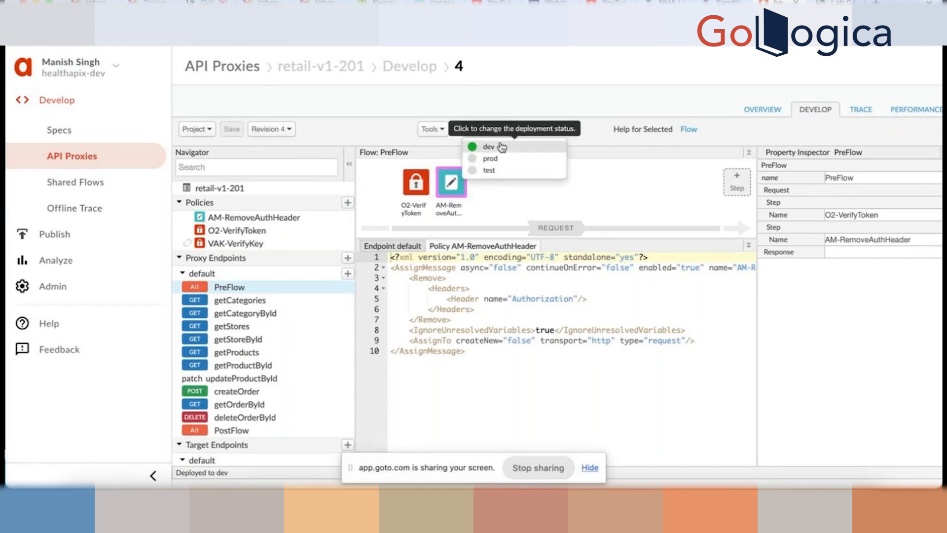
click(425, 88)
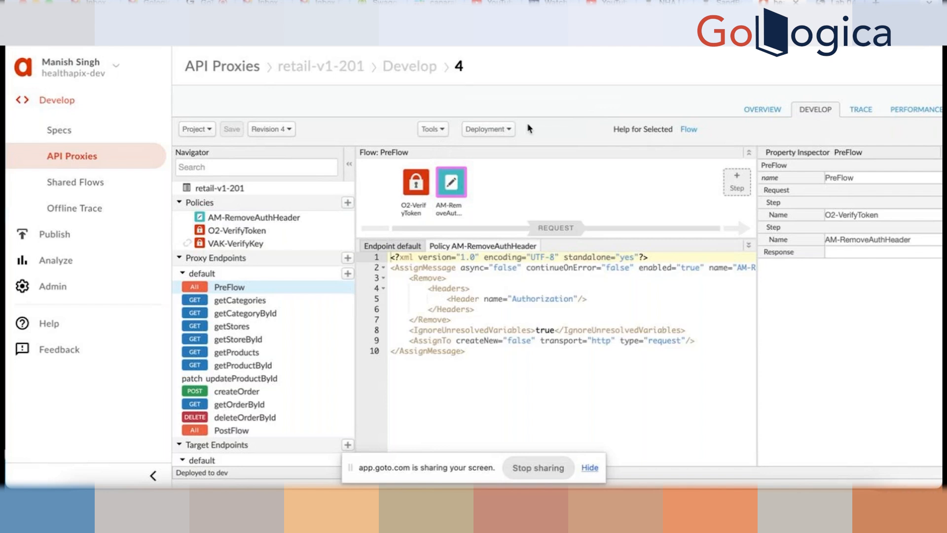
mouse_move(444, 182)
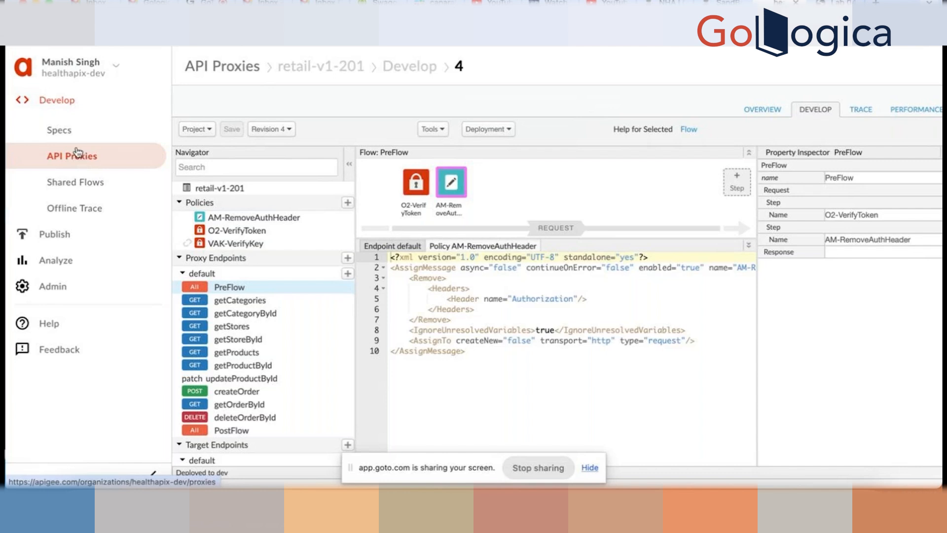
- Filter the API proxies list by 'oau' and open the oauth proxy's Revision 1 overview
click(76, 154)
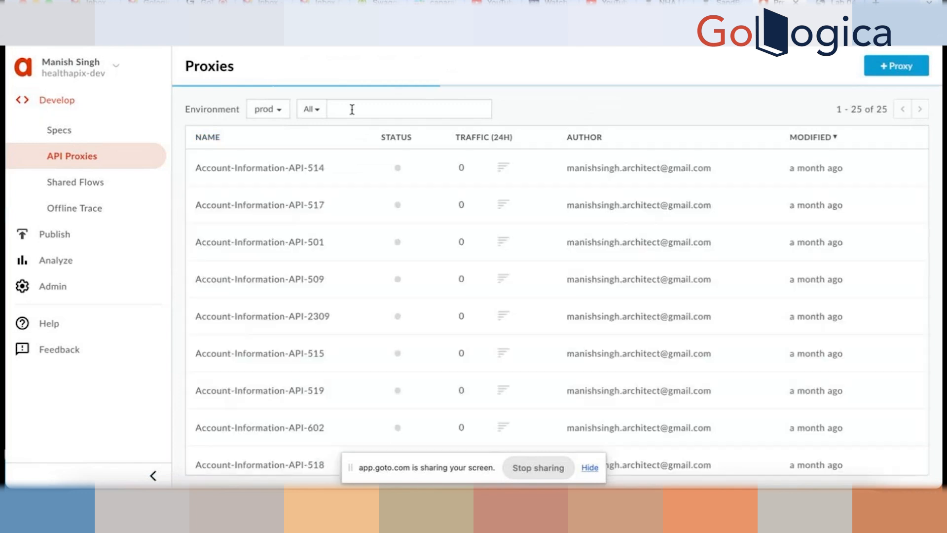
click(353, 110)
text(o)
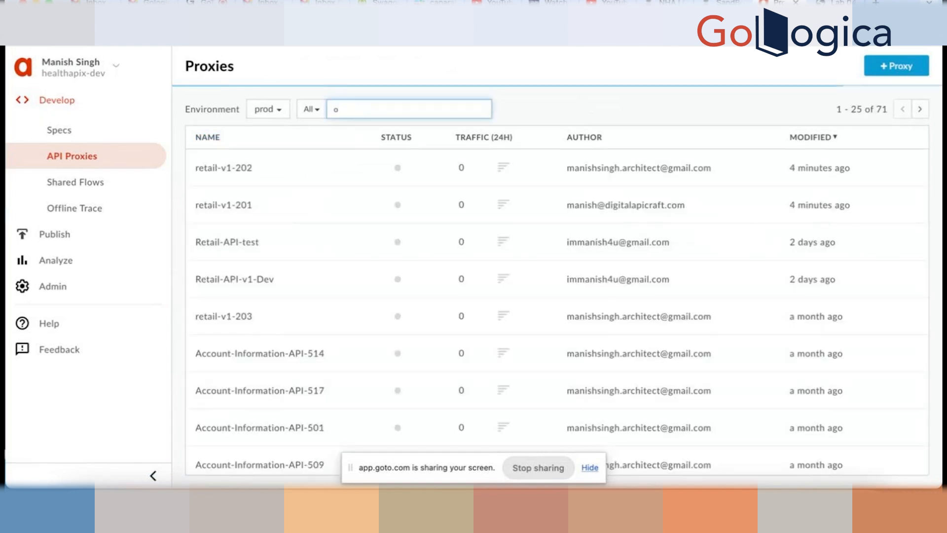
text(au)
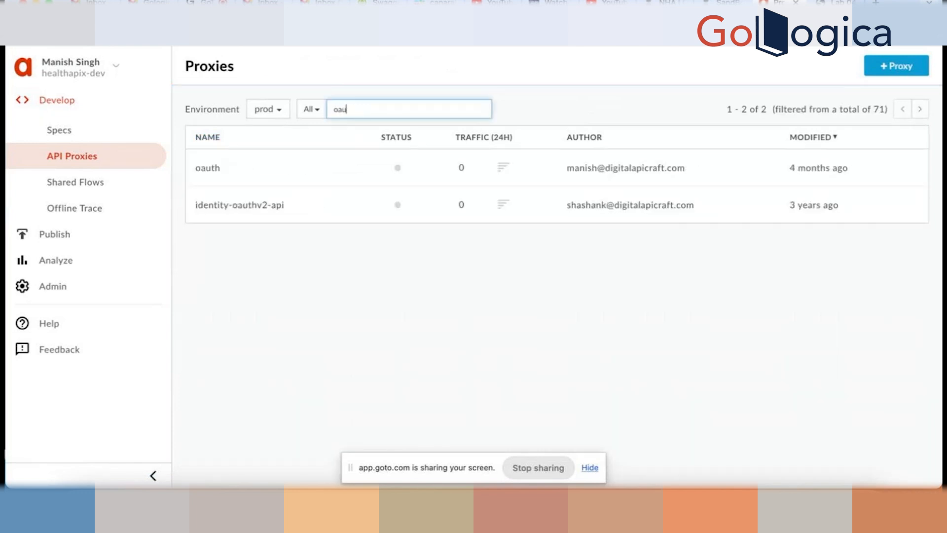
click(219, 170)
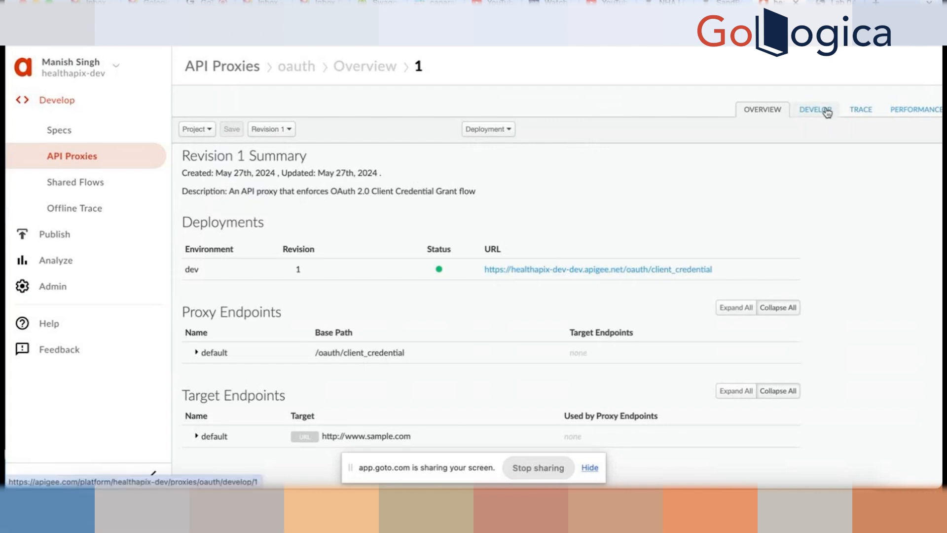
- Expand the default proxy endpoint to reveal its RefreshAccessToken and AccessTokenClientCredential POST flows
click(196, 352)
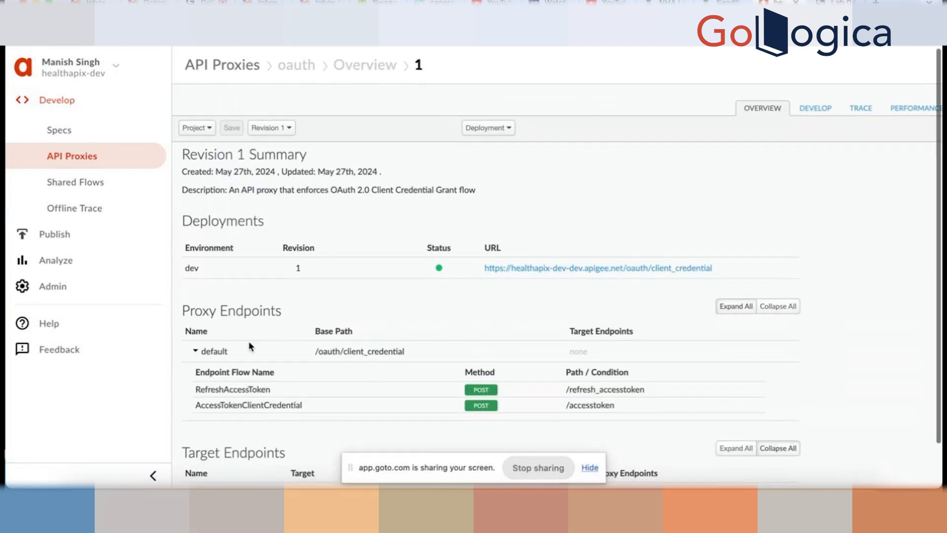
scroll(248, 342, down, 1)
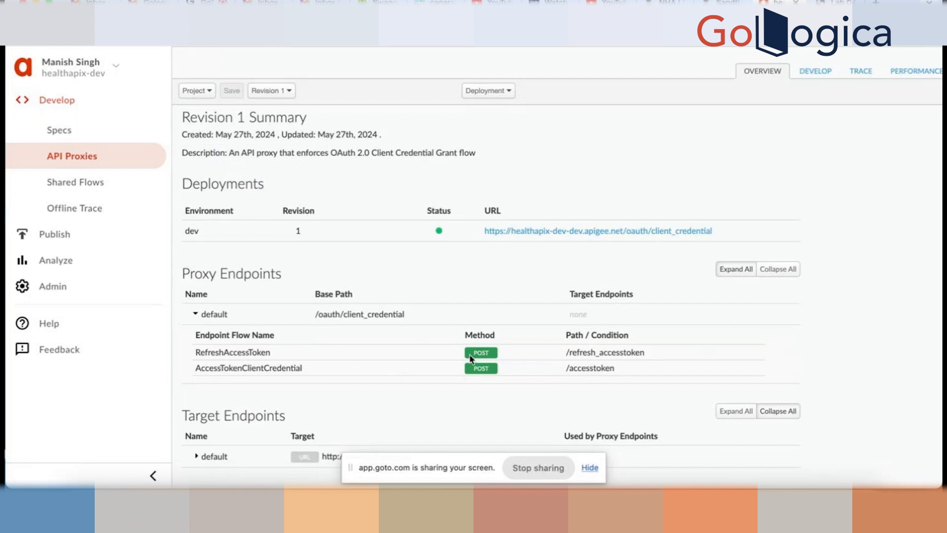
click(815, 73)
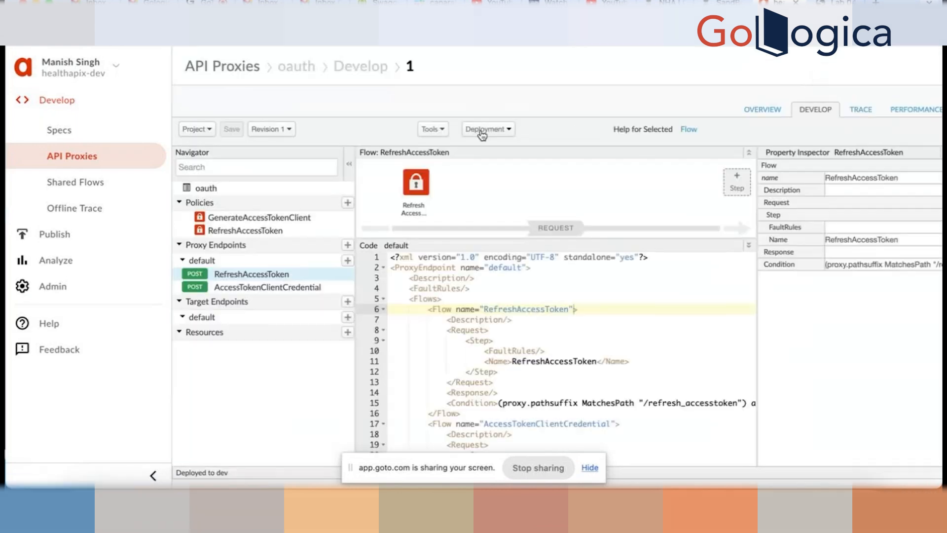
click(257, 217)
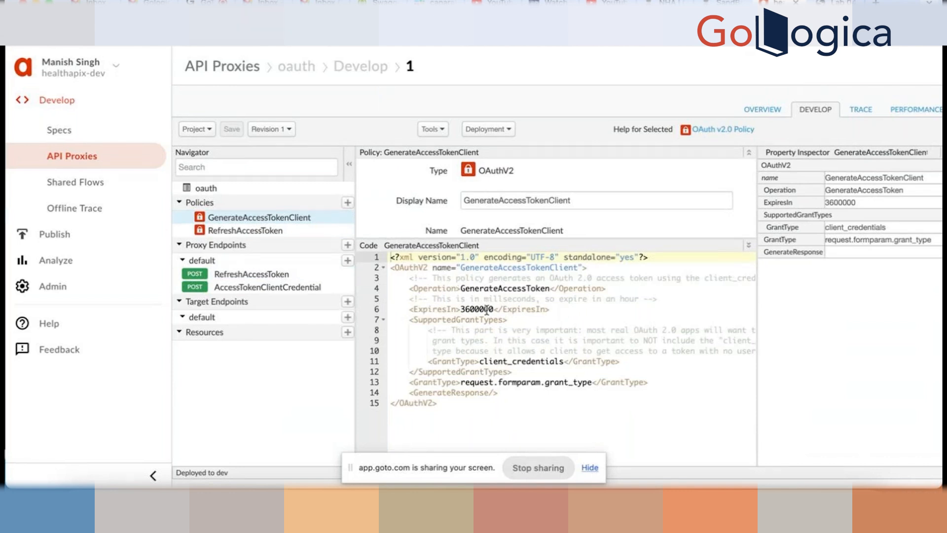
drag(494, 308, 481, 310)
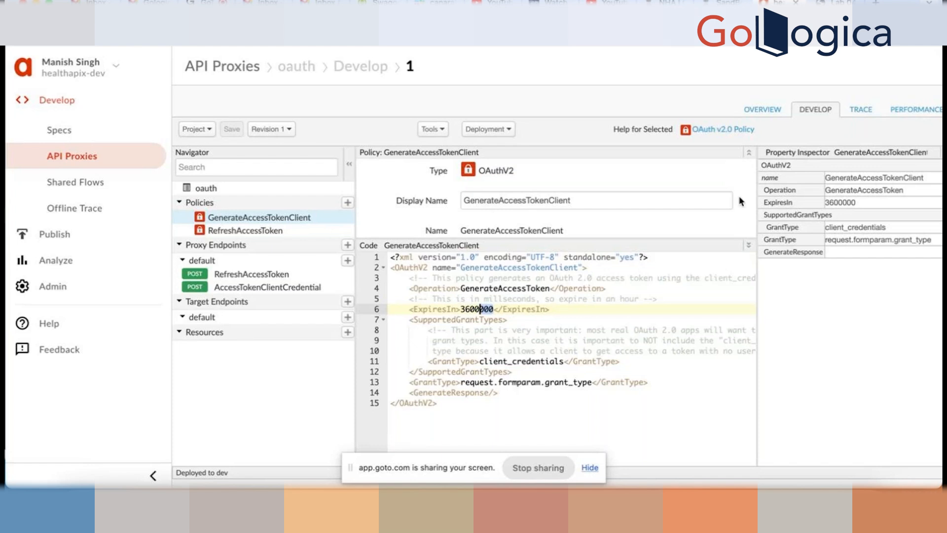
click(762, 110)
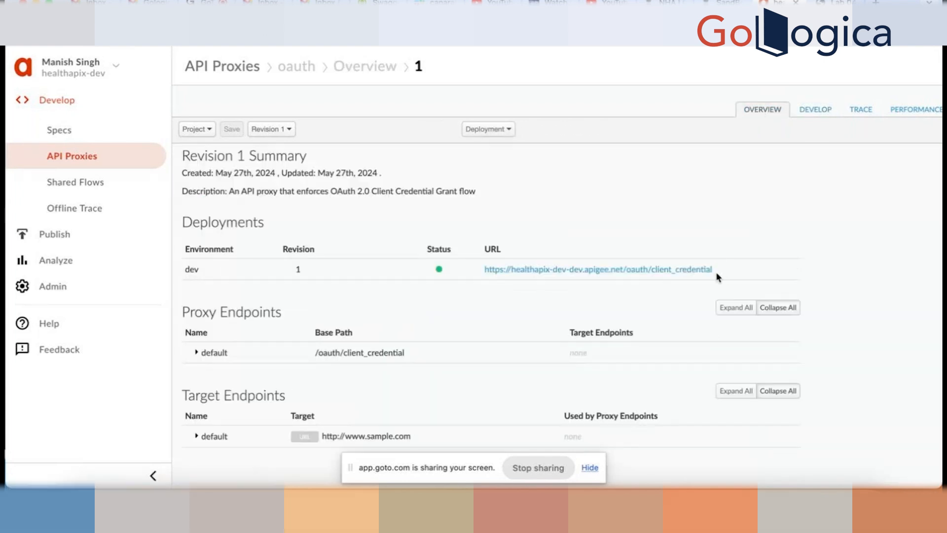
- Re-expand the default endpoint's flows and select the /accesstoken path and the full dev deployment URL
drag(717, 277, 479, 273)
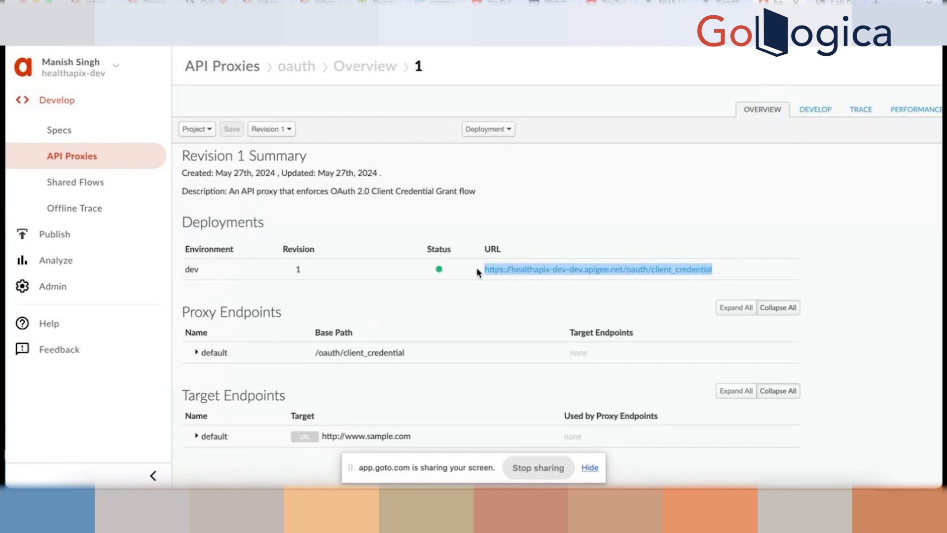
click(197, 353)
scroll(401, 364, down, 1)
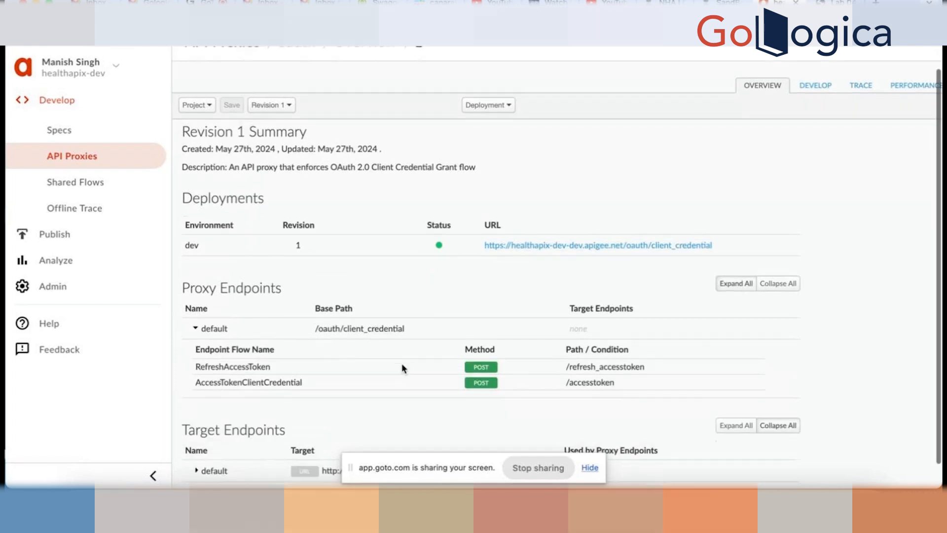
drag(618, 368, 574, 368)
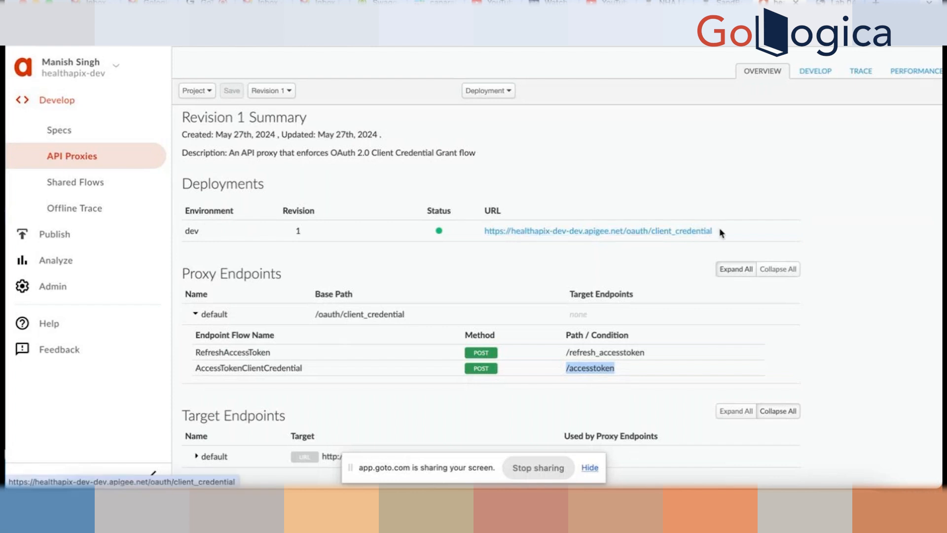
drag(721, 231, 475, 232)
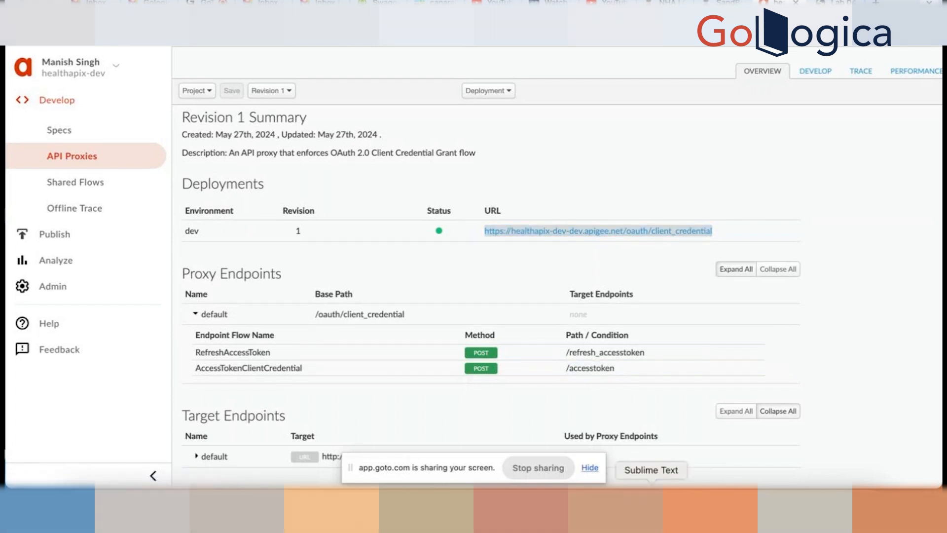
- In Sublime Text, paste the deployment URL into a new document and strip its leading tab
click(651, 506)
click(318, 144)
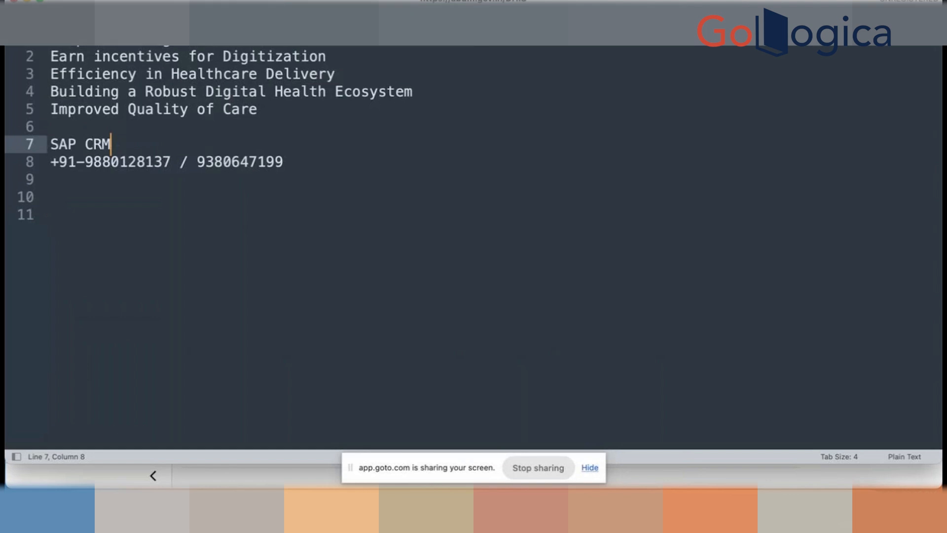
click(222, 19)
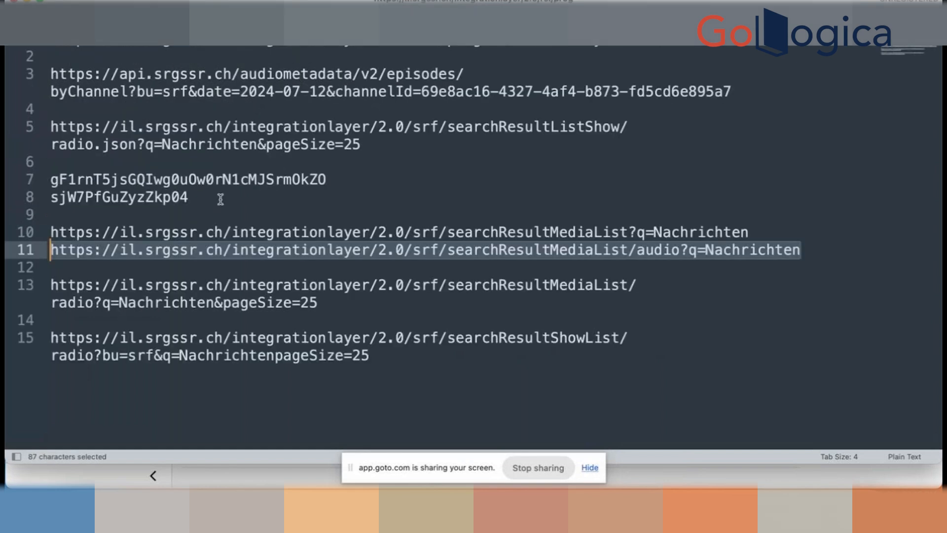
click(316, 19)
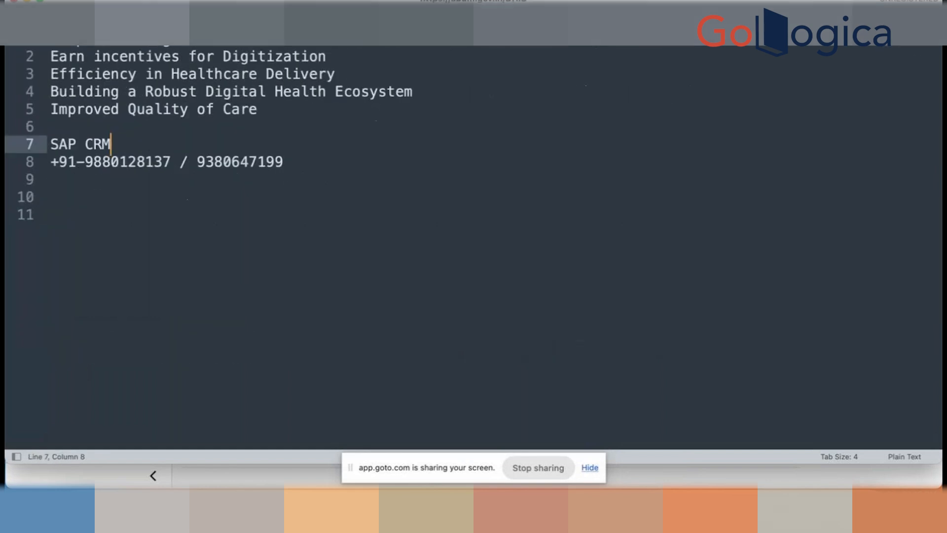
click(419, 18)
click(518, 18)
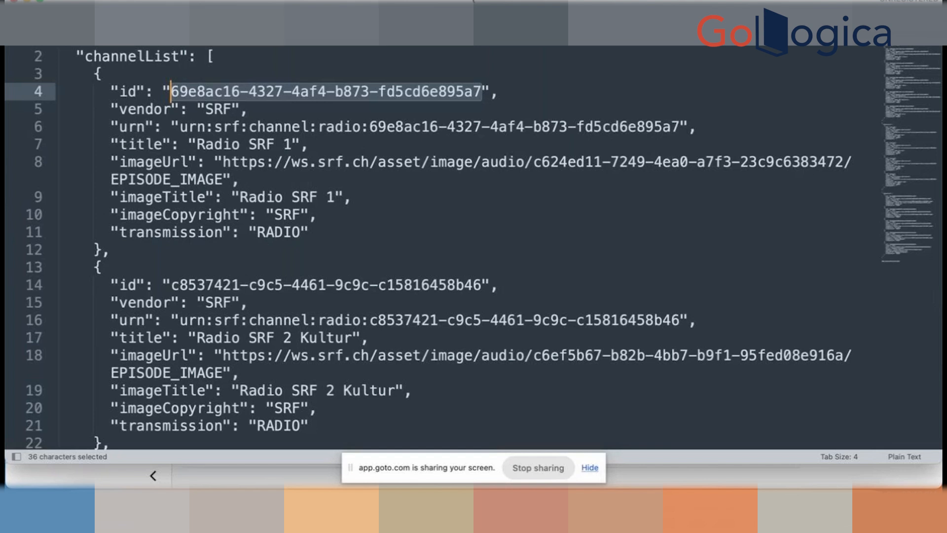
click(283, 24)
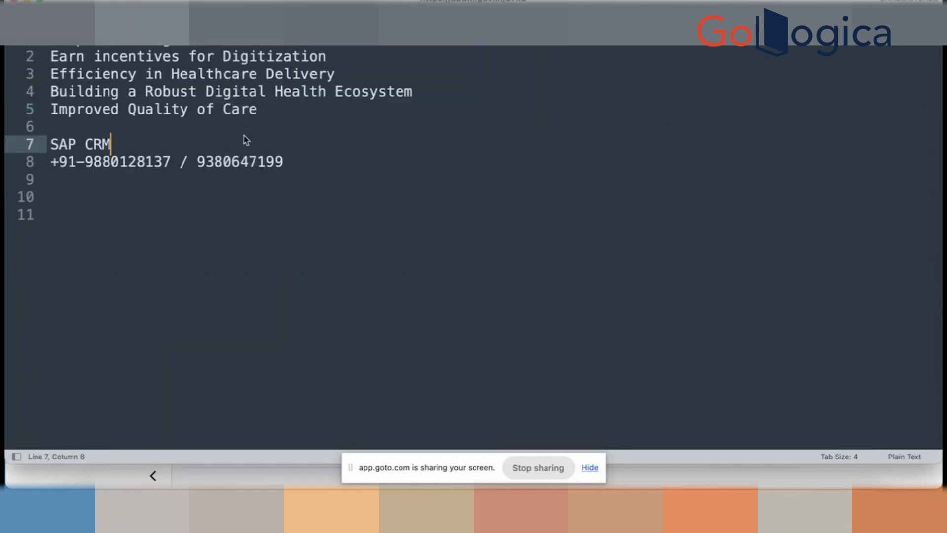
key(super+n)
key(super+v)
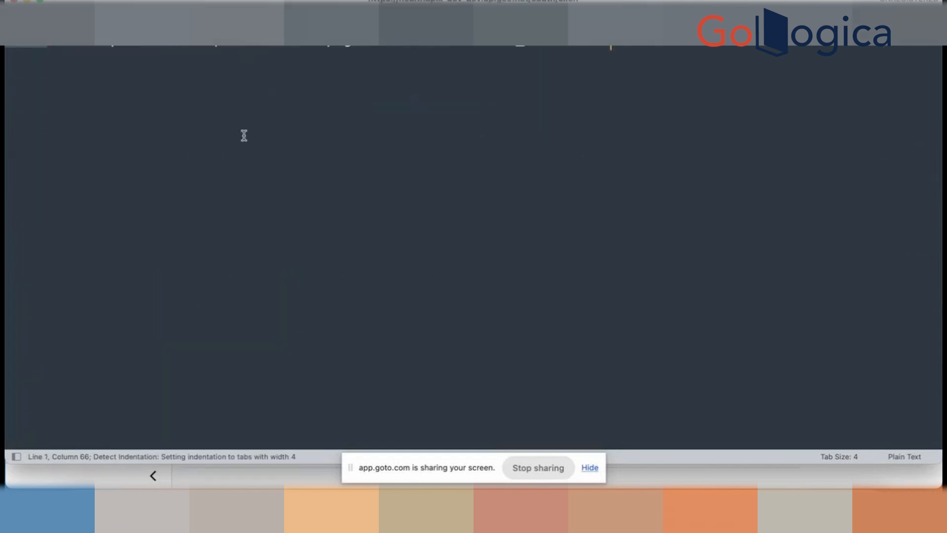
click(82, 41)
key(BackSpace)
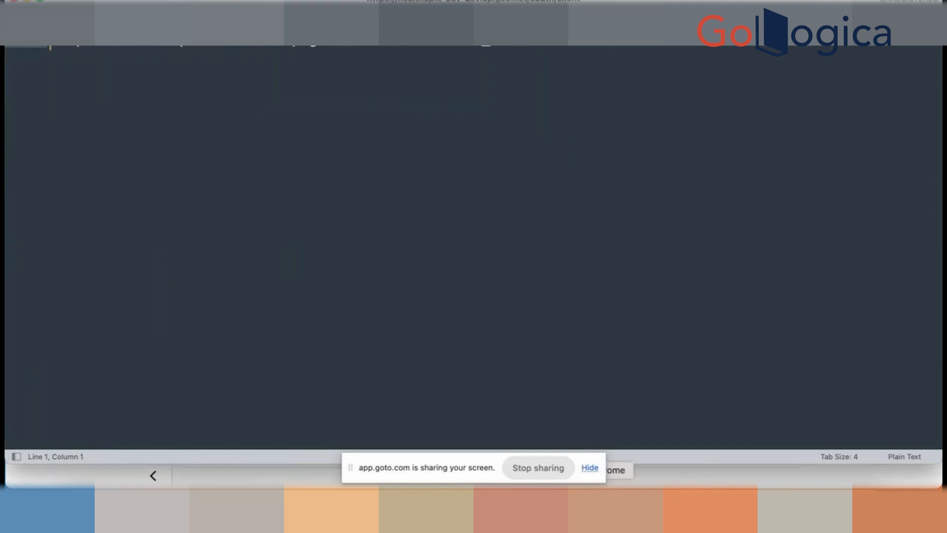
- Append the /accesstoken path to the URL and copy the full 73-character token URL line
click(616, 508)
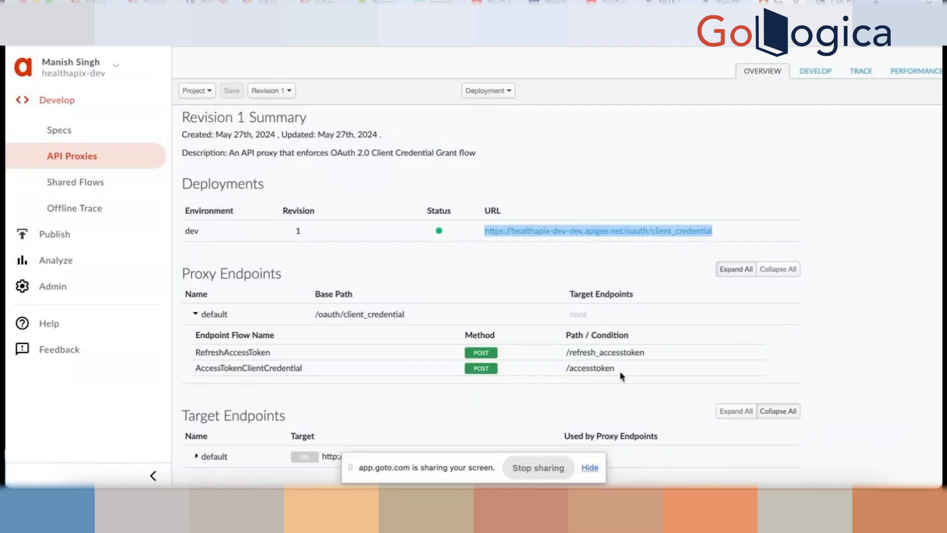
drag(620, 377, 563, 369)
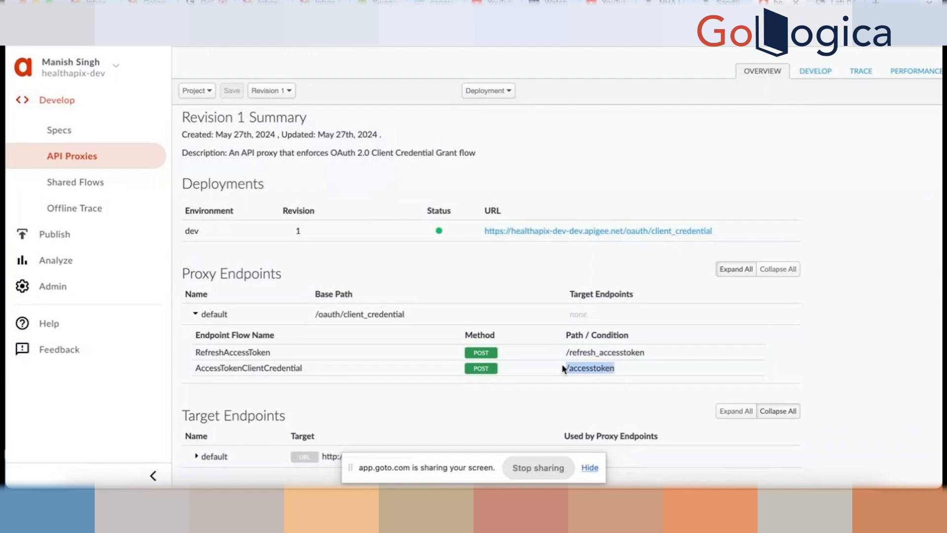
click(652, 508)
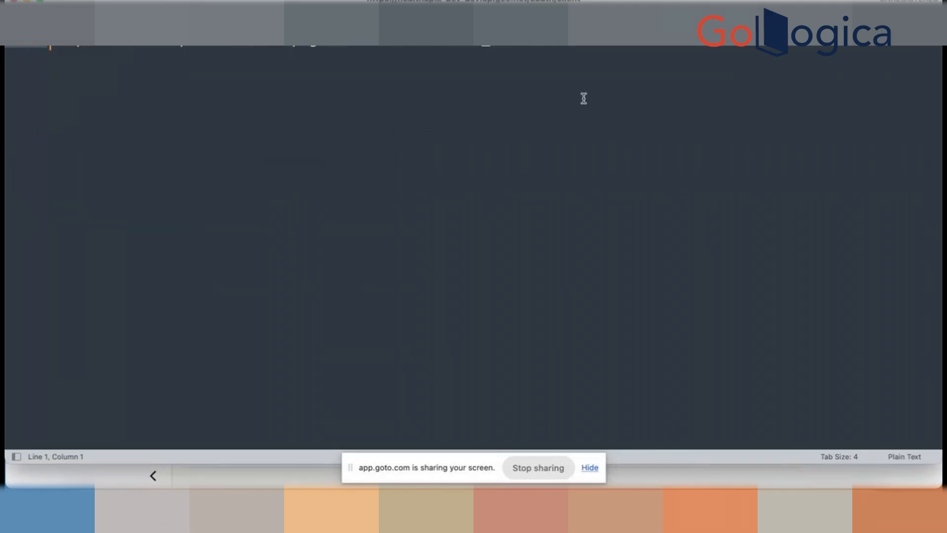
click(586, 47)
key(super+v)
key(BackSpace)
key(BackSpace)
key(BackSpace)
drag(683, 47, 50, 47)
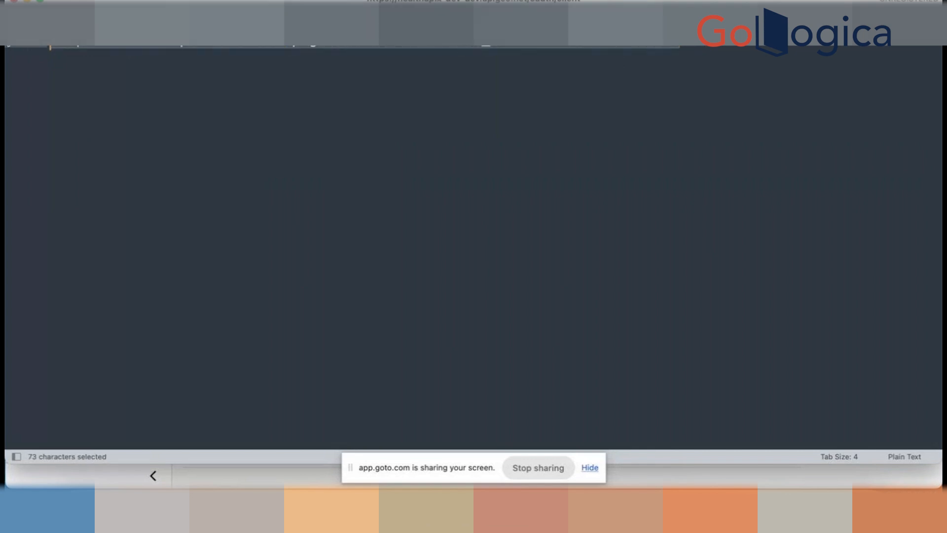
key(super+c)
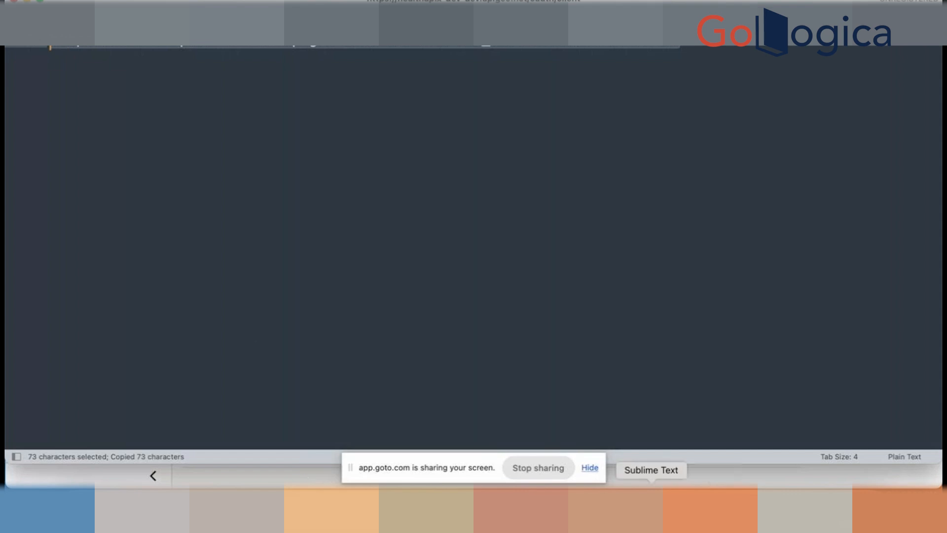
click(593, 508)
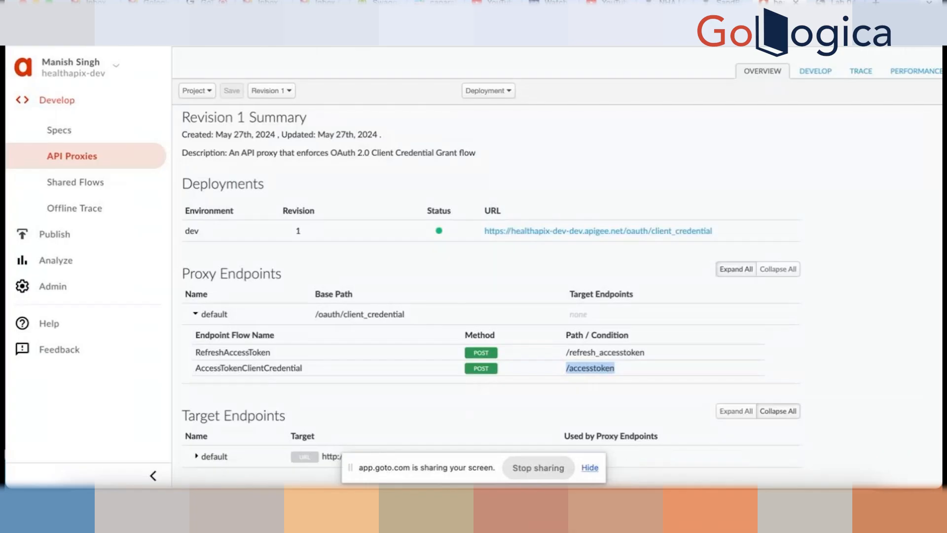
click(711, 508)
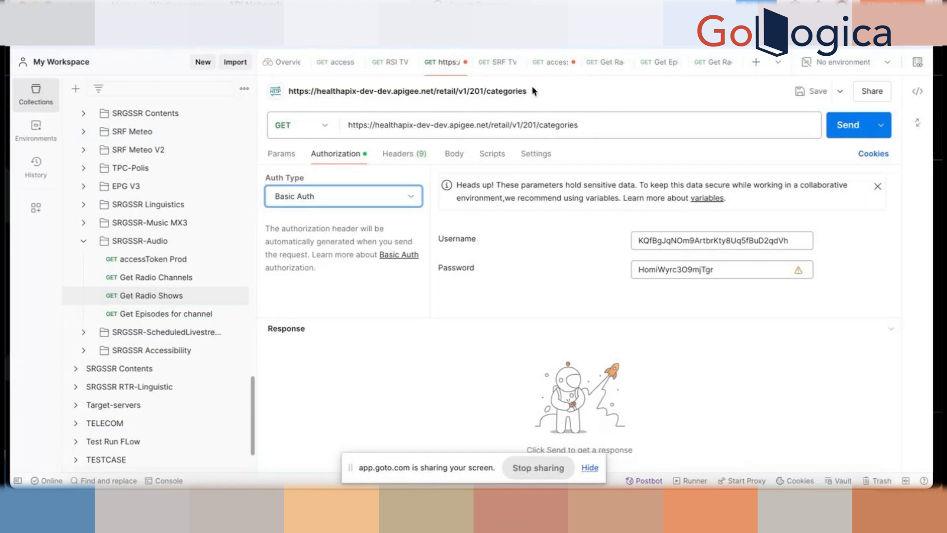
- Close accessToken Prod (saving changes), Get Radio Channels, Get Episodes and SRF TV V3 tabs, then open a new request
click(560, 68)
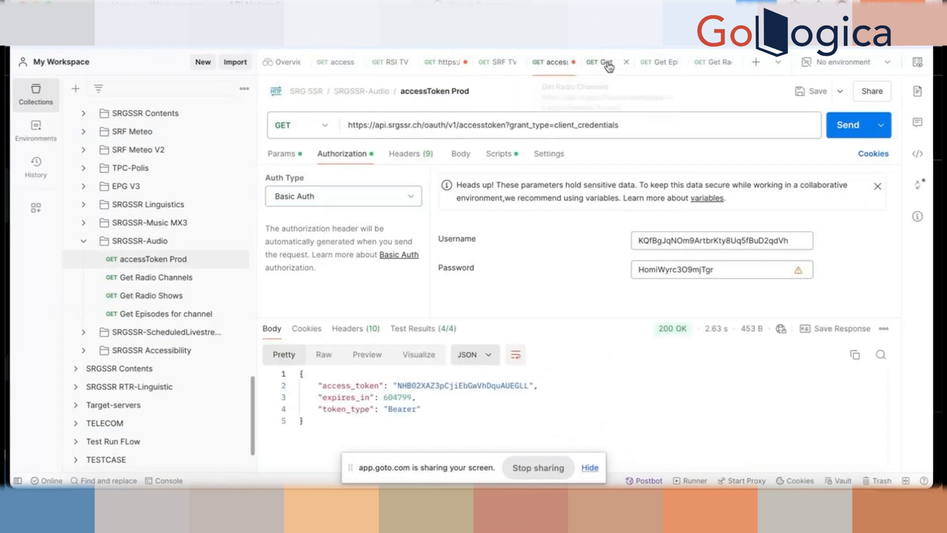
click(571, 63)
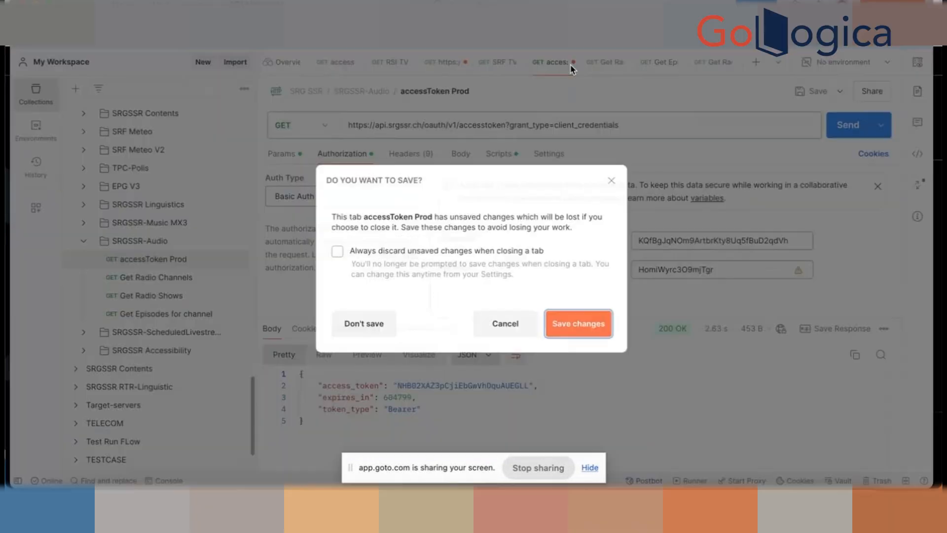
click(563, 331)
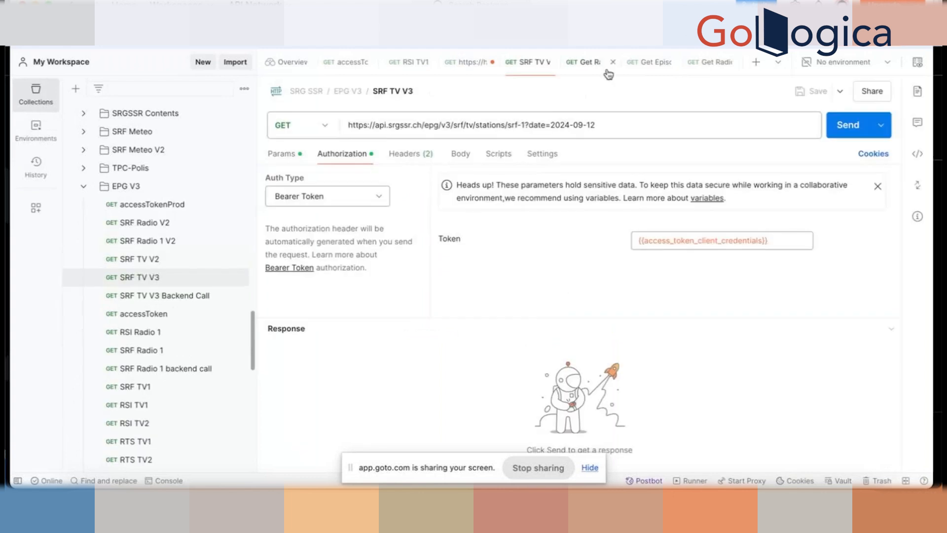
click(613, 63)
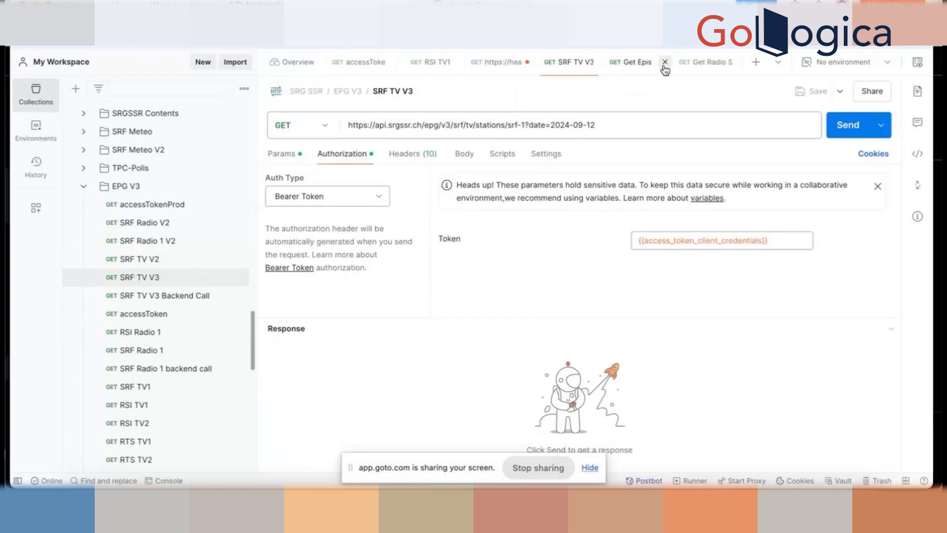
click(663, 64)
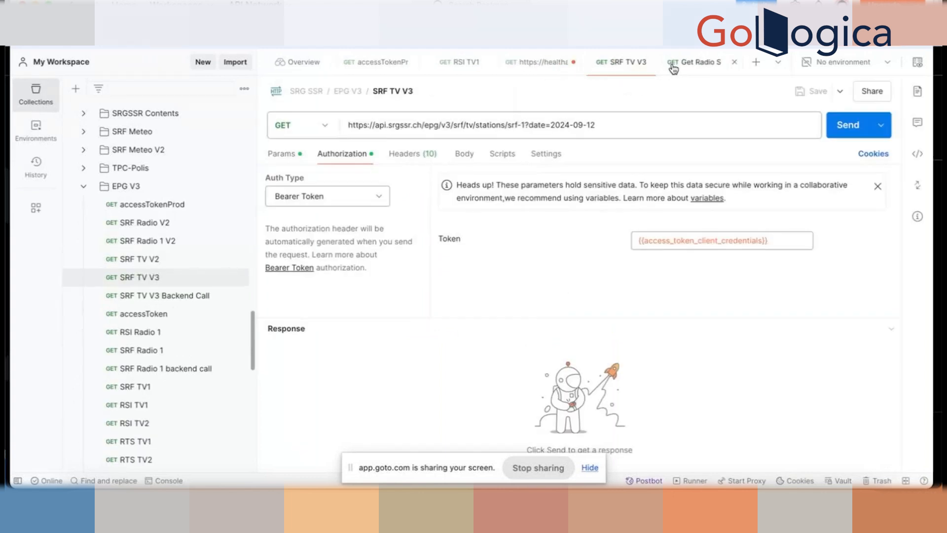
click(735, 63)
click(735, 63)
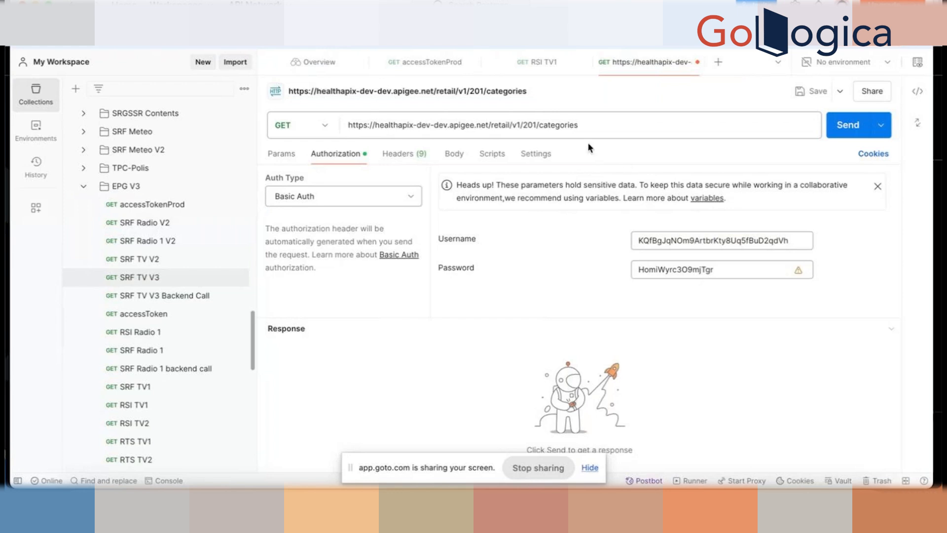
click(719, 63)
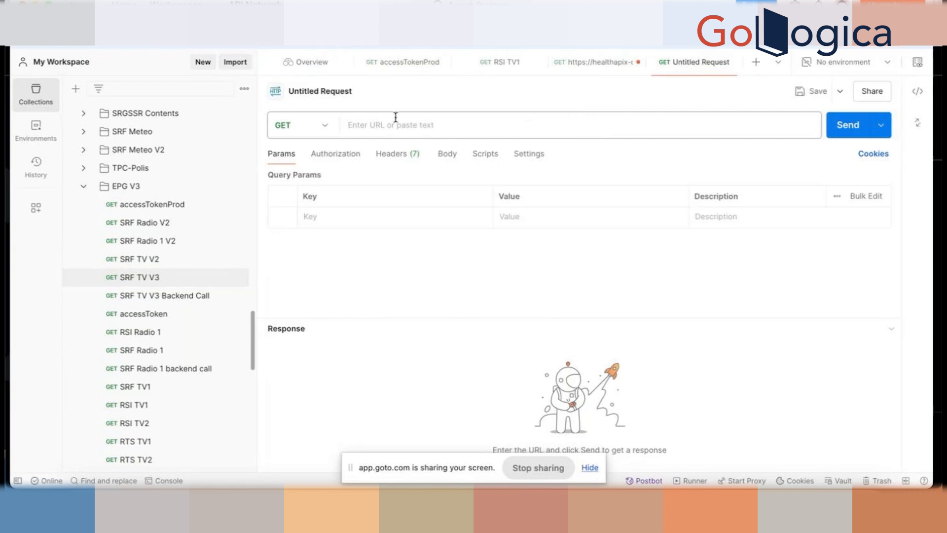
- Paste the accesstoken endpoint URL and switch the request method from GET to POST
text(https://healthapix-dev-dev.apigee.net/oauth/client_credential/accesstoken)
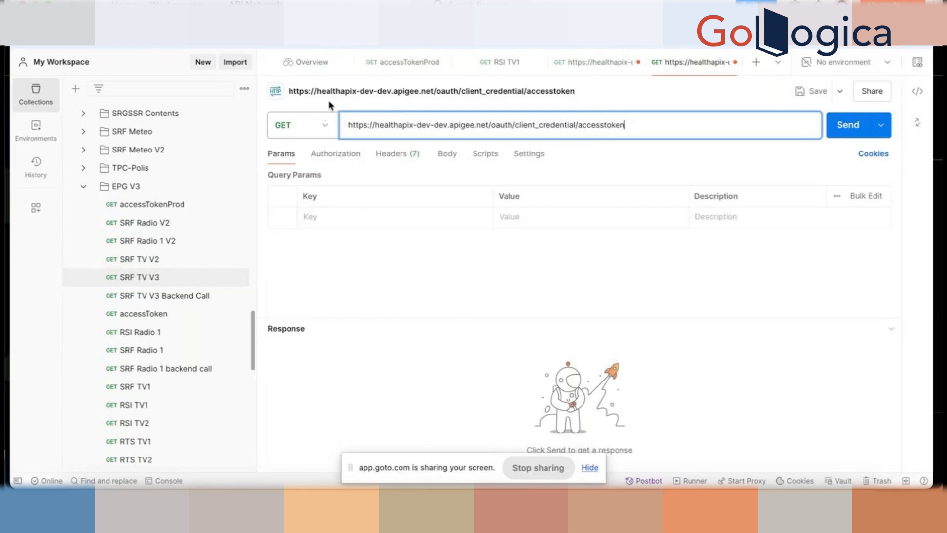
click(325, 127)
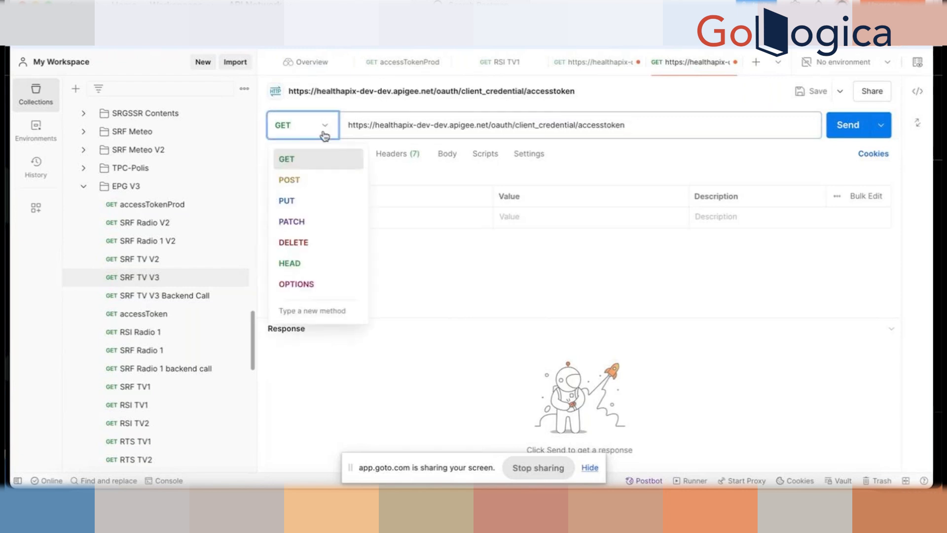
click(314, 187)
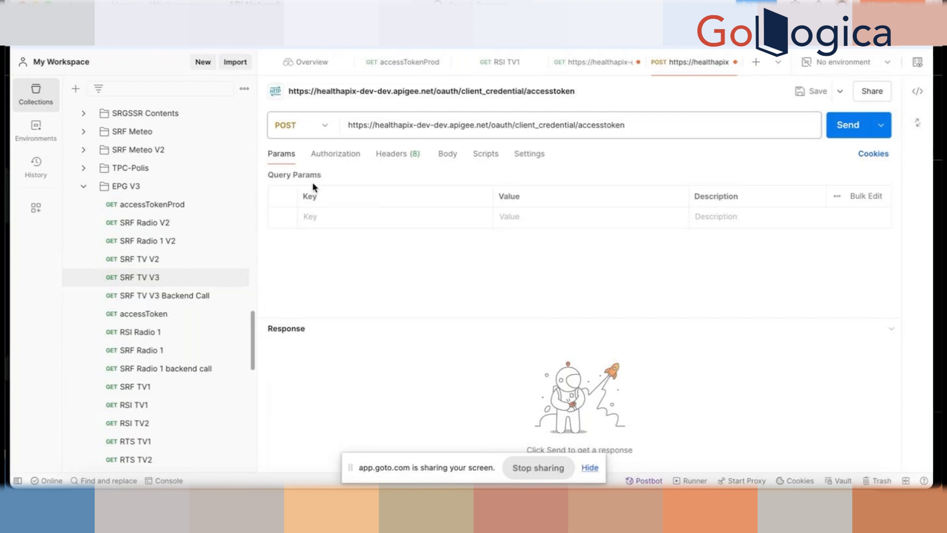
- Set the request's authorization type to Basic Auth
click(327, 159)
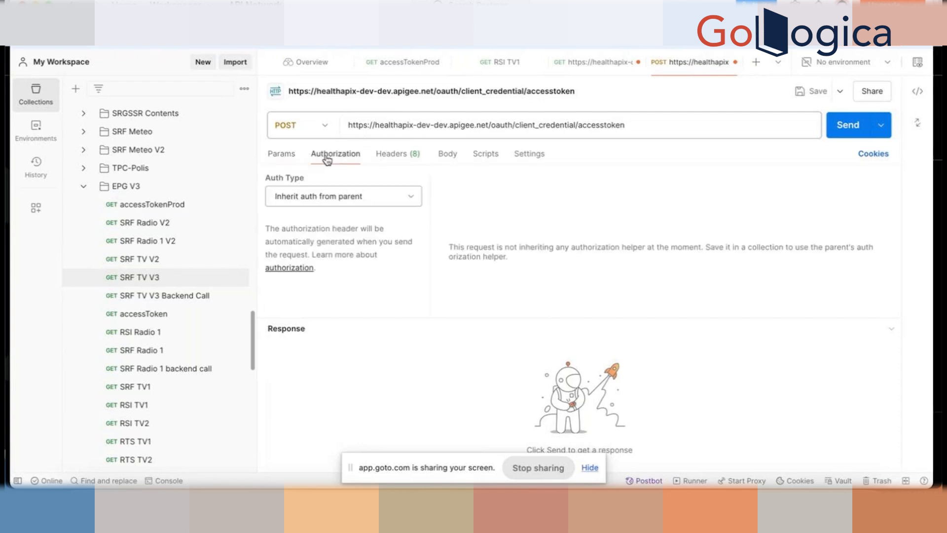
click(410, 199)
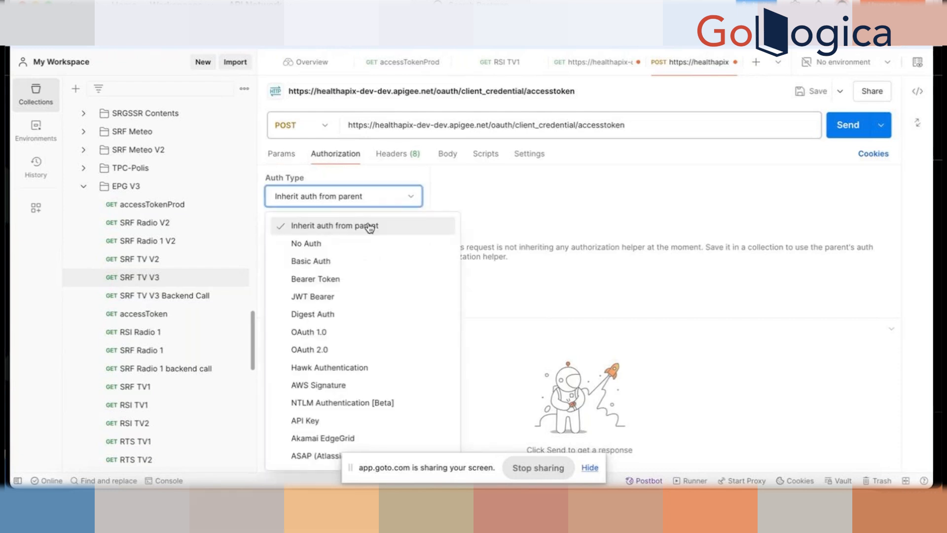
click(336, 261)
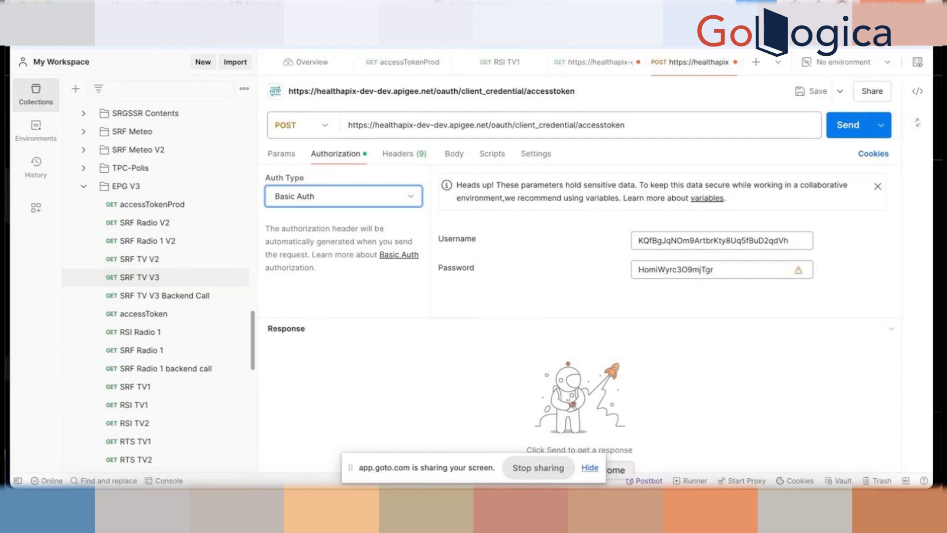
click(594, 510)
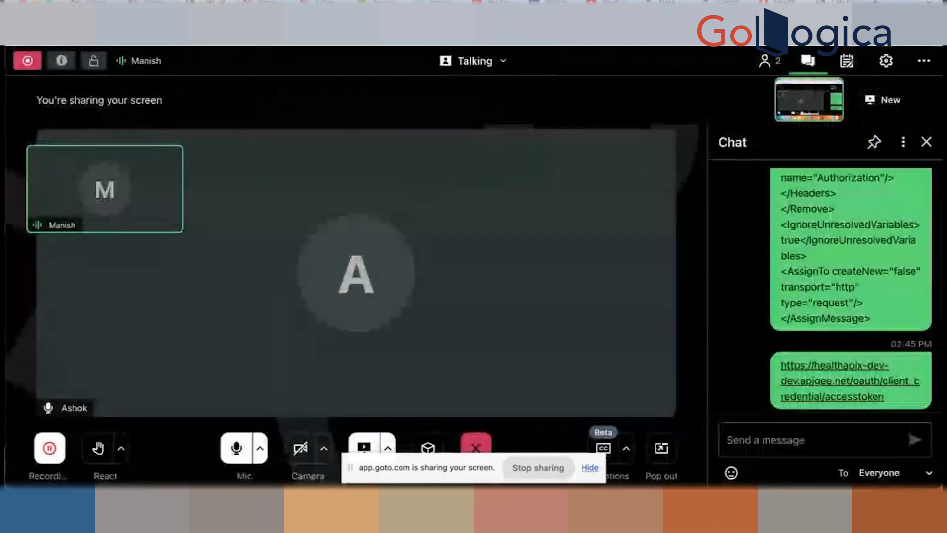
- Search Publish > Apps for 'reta', open Retail-201, and reveal and copy its consumer key
click(779, 2)
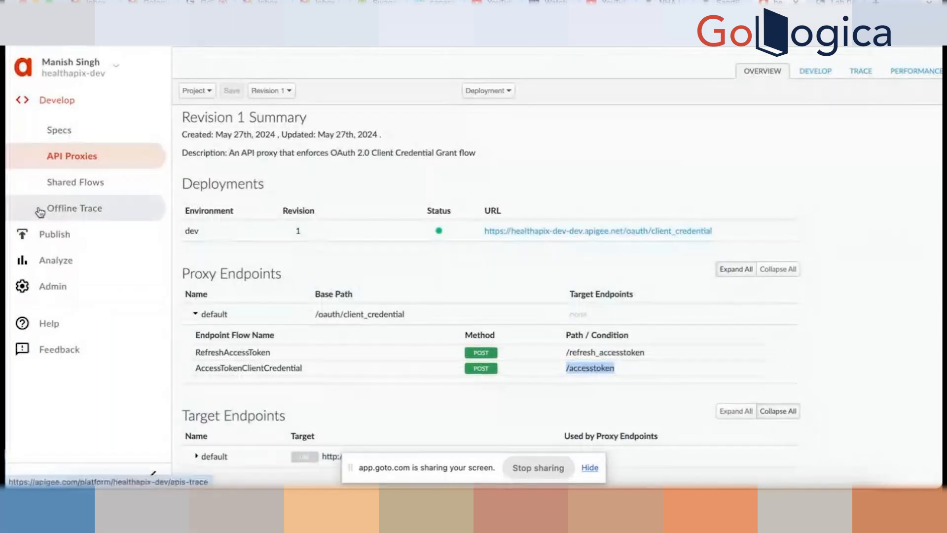
click(47, 243)
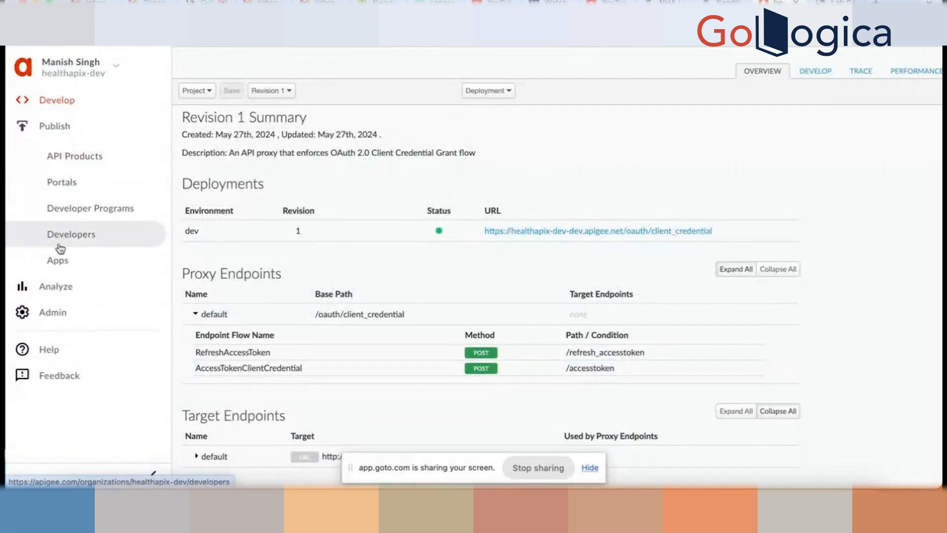
click(57, 259)
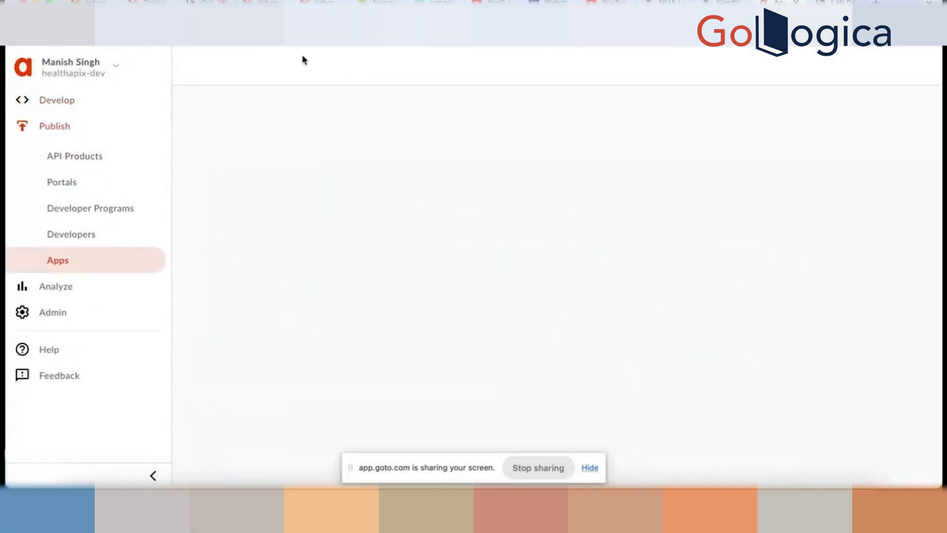
click(328, 110)
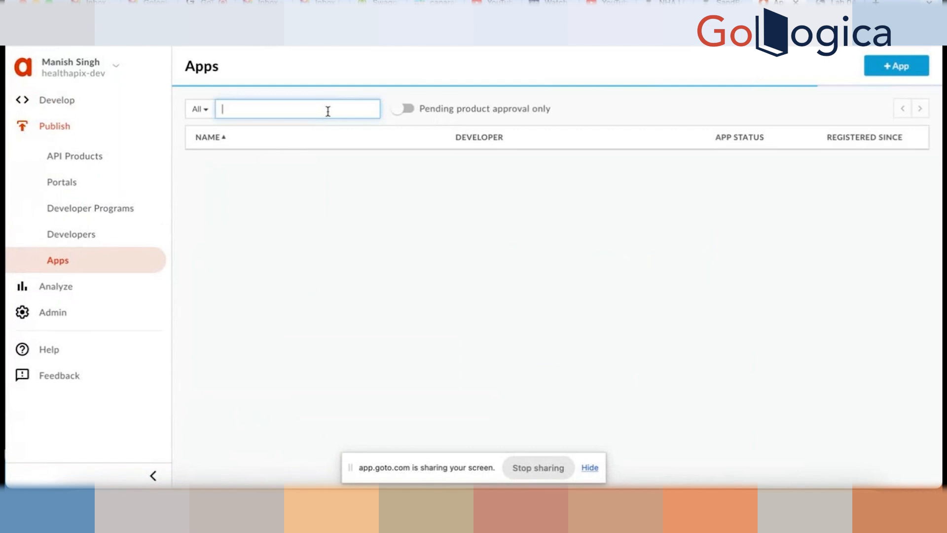
text(reta)
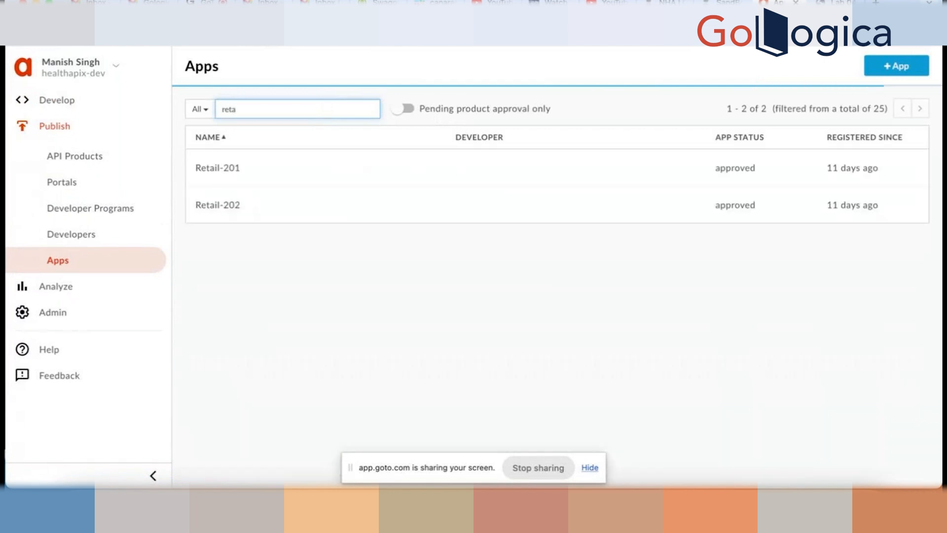
click(294, 158)
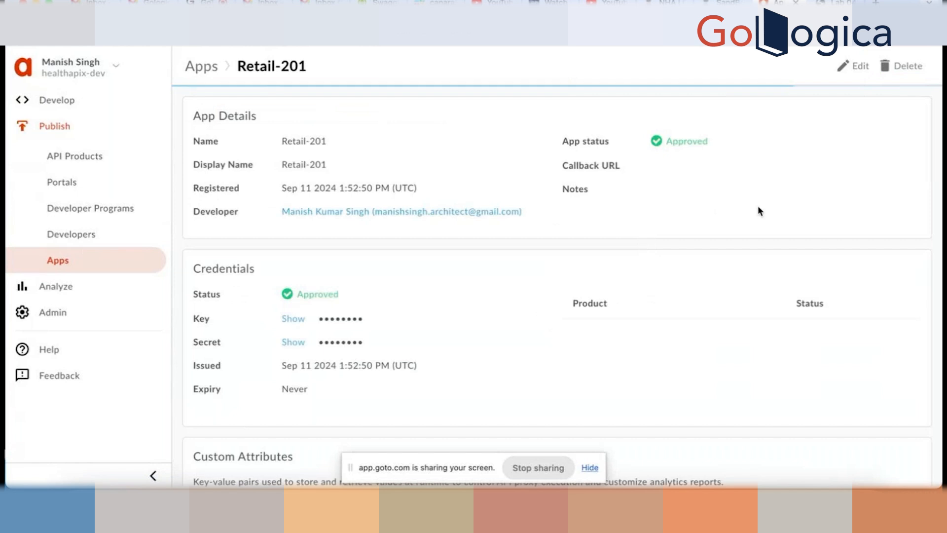
click(293, 320)
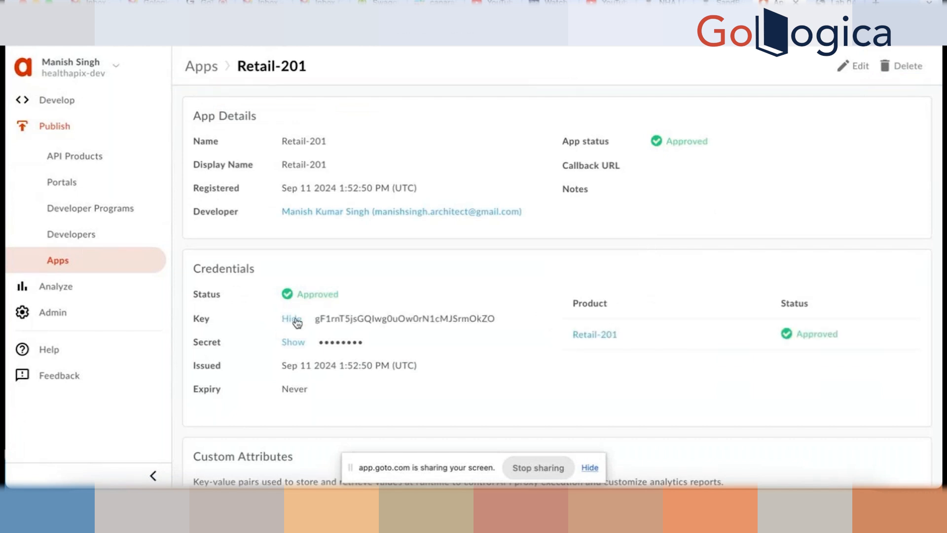
double_click(398, 320)
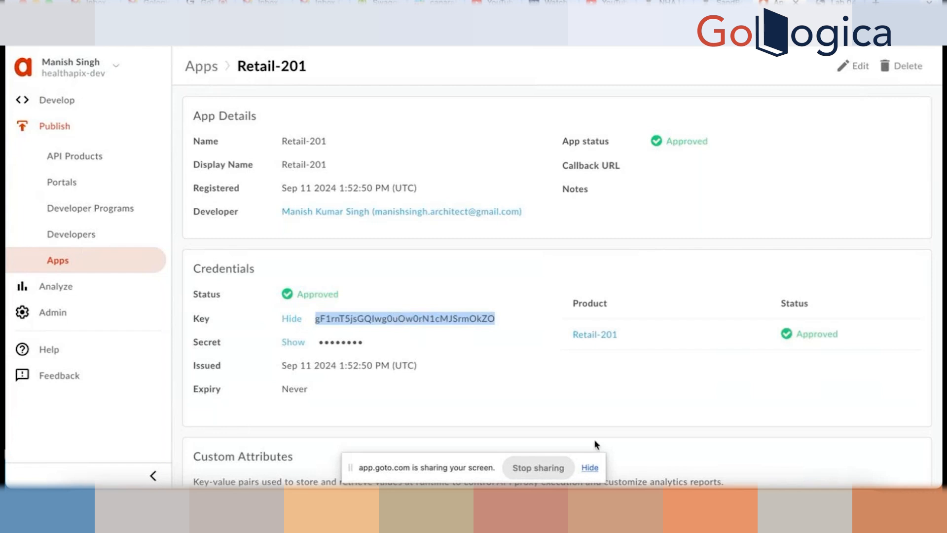
click(712, 505)
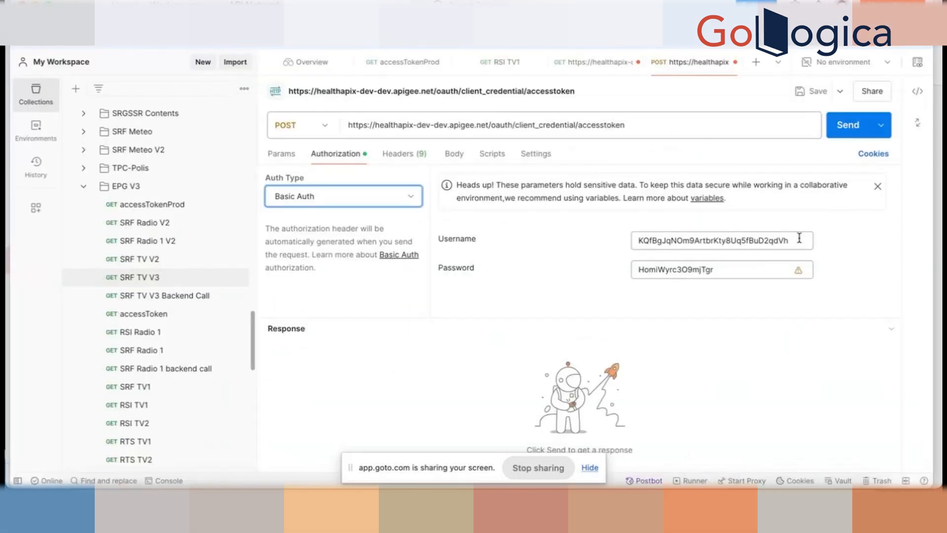
- Paste the Retail-201 consumer key as Basic Auth username and its copied secret as password
drag(800, 238, 480, 219)
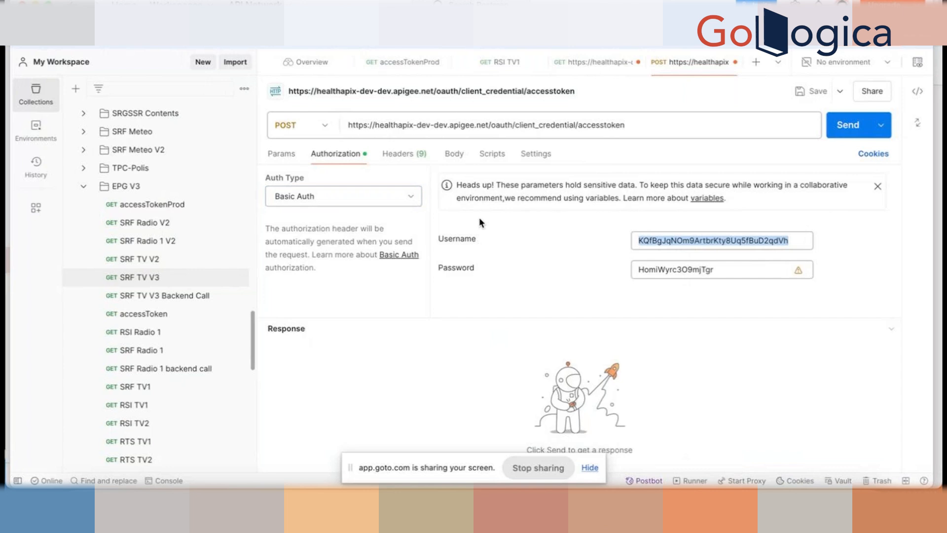
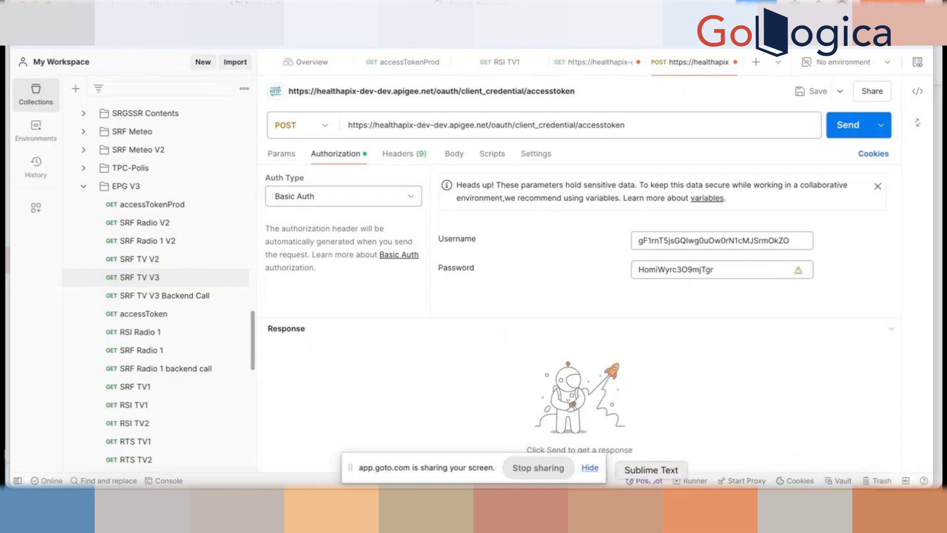
click(592, 505)
click(291, 344)
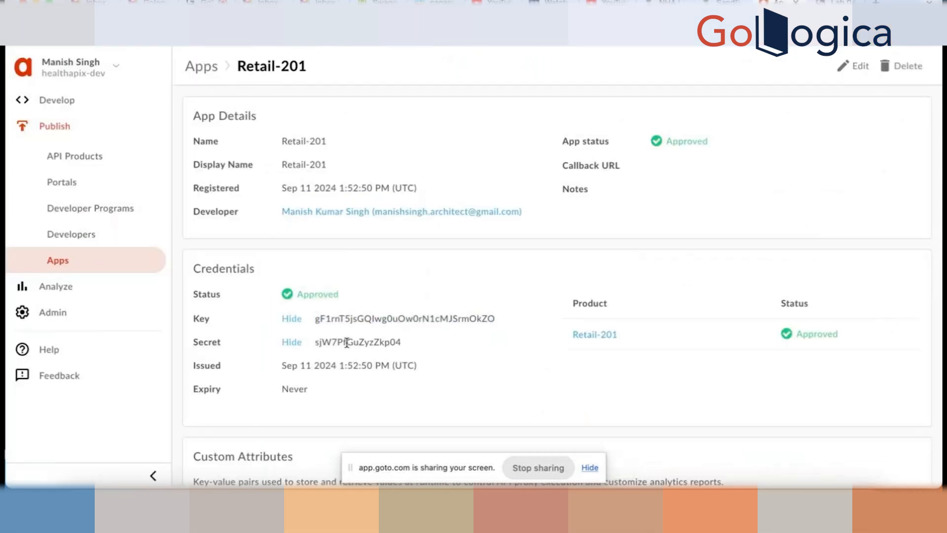
double_click(347, 342)
key(super+c)
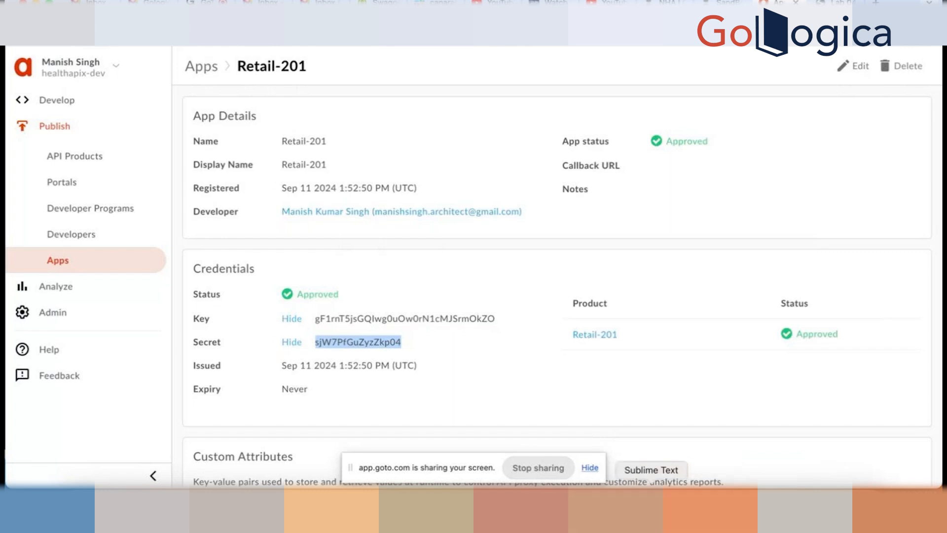
click(711, 508)
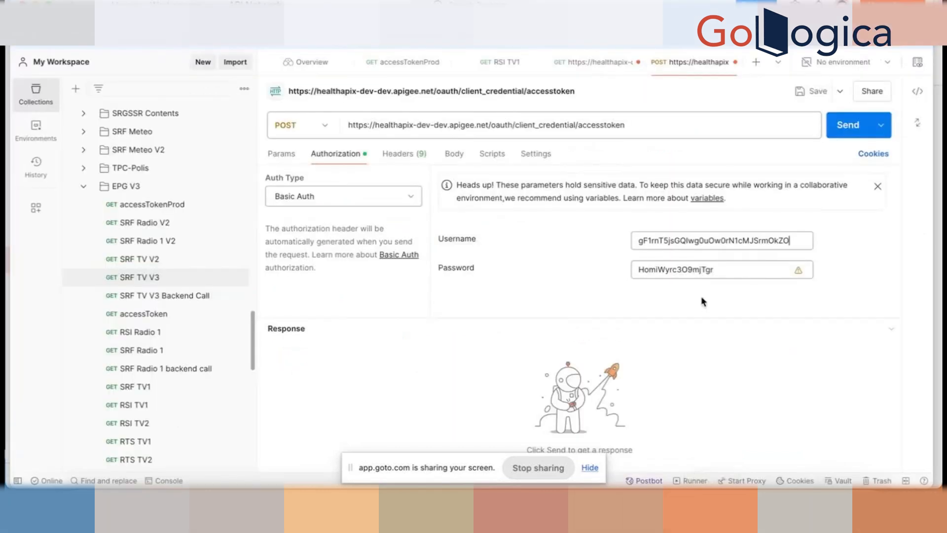
drag(726, 268, 562, 268)
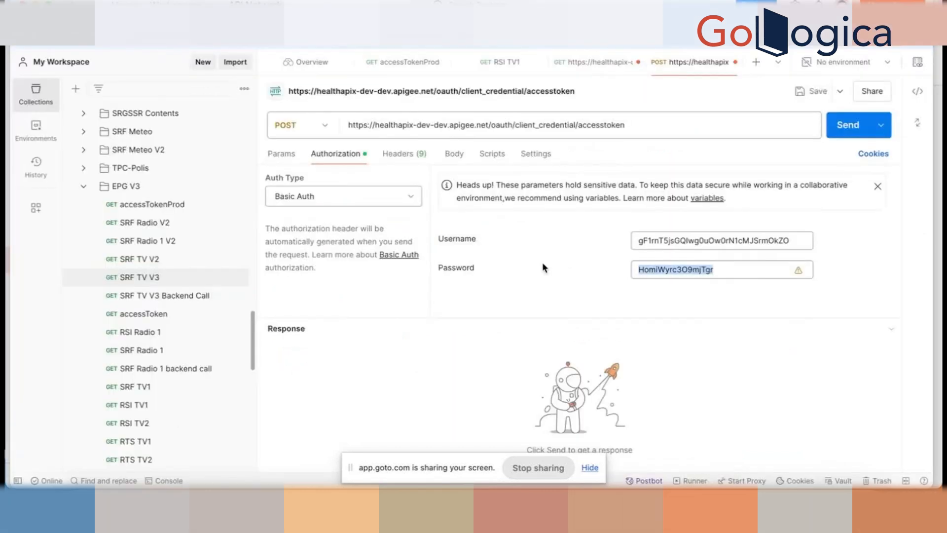
key(super+v)
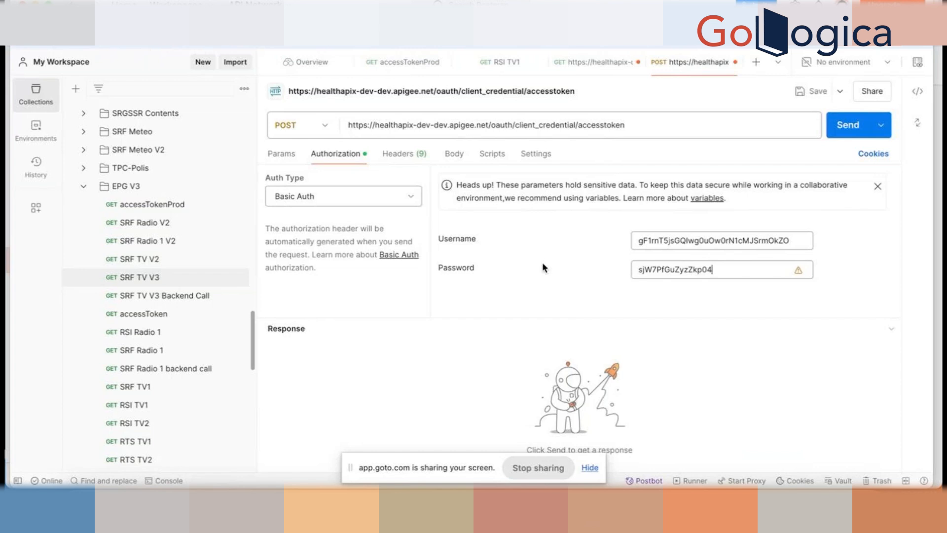
- Make the token request body x-www-form-urlencoded with key grant_type and value client_credentials
click(454, 155)
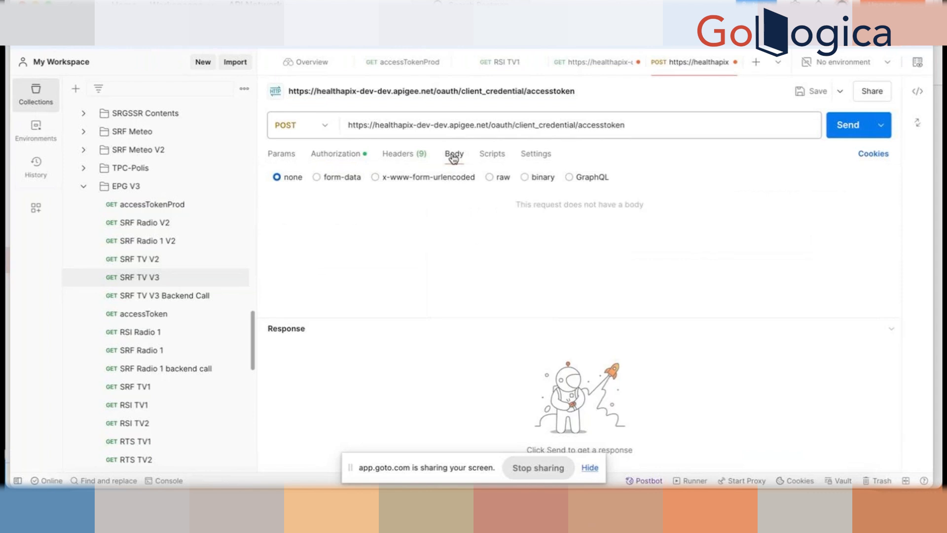
click(375, 178)
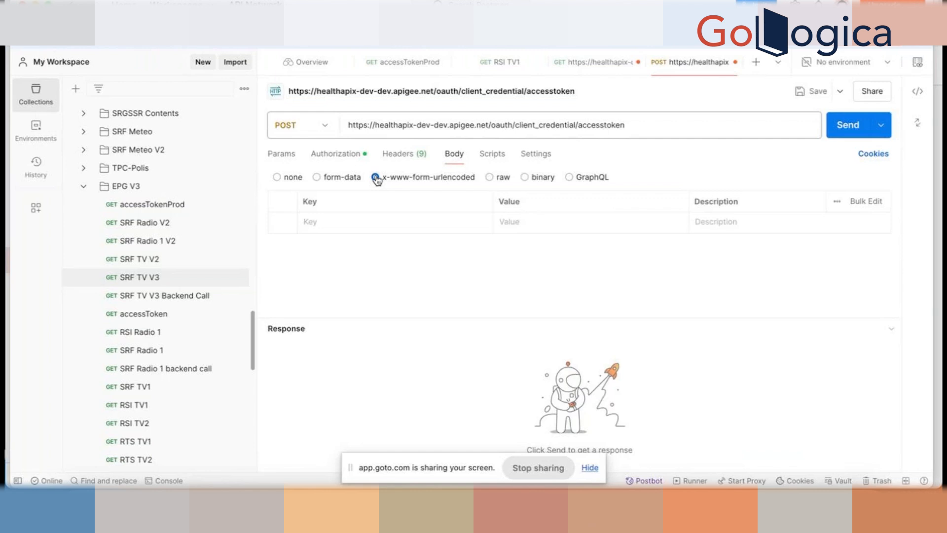
click(353, 223)
text(grant_)
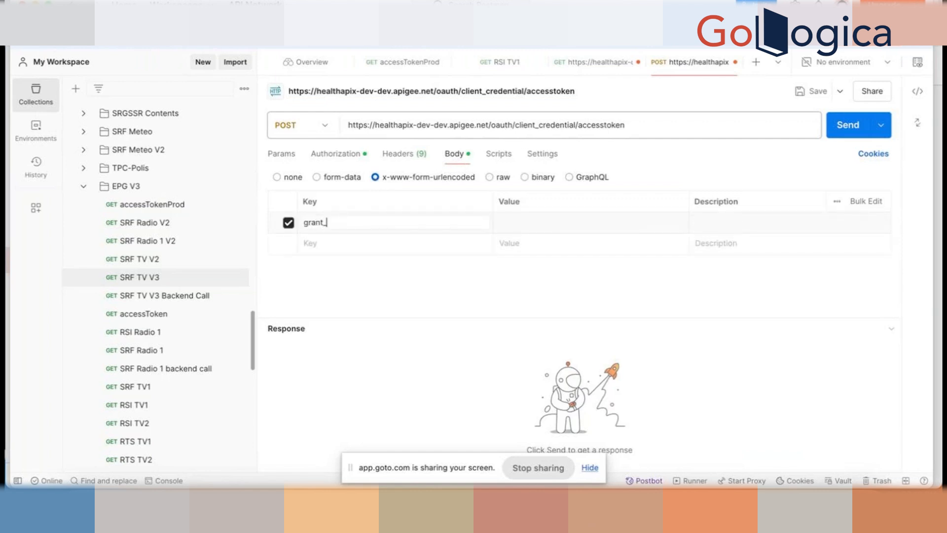
text(type)
drag(345, 222, 302, 221)
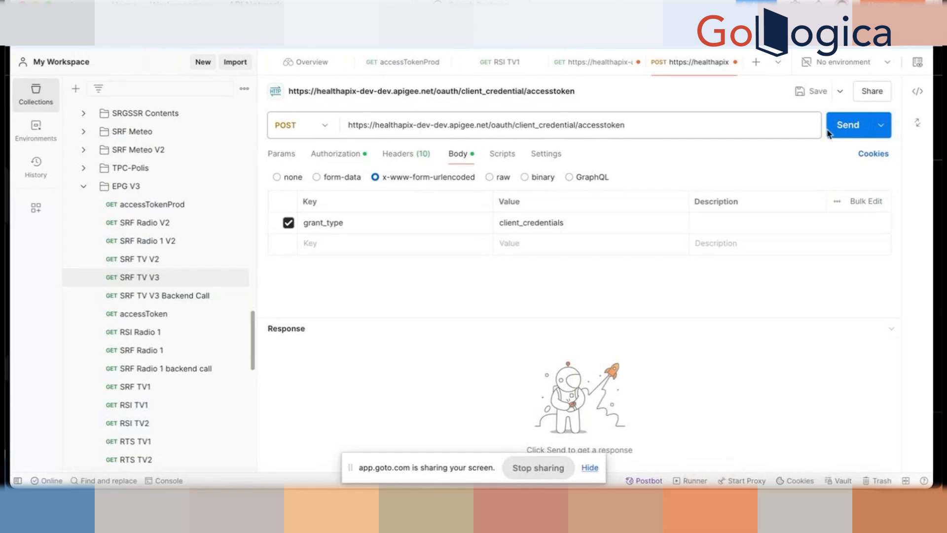
- Send the token request, copy the returned access_token value, and open the GET categories request
click(845, 127)
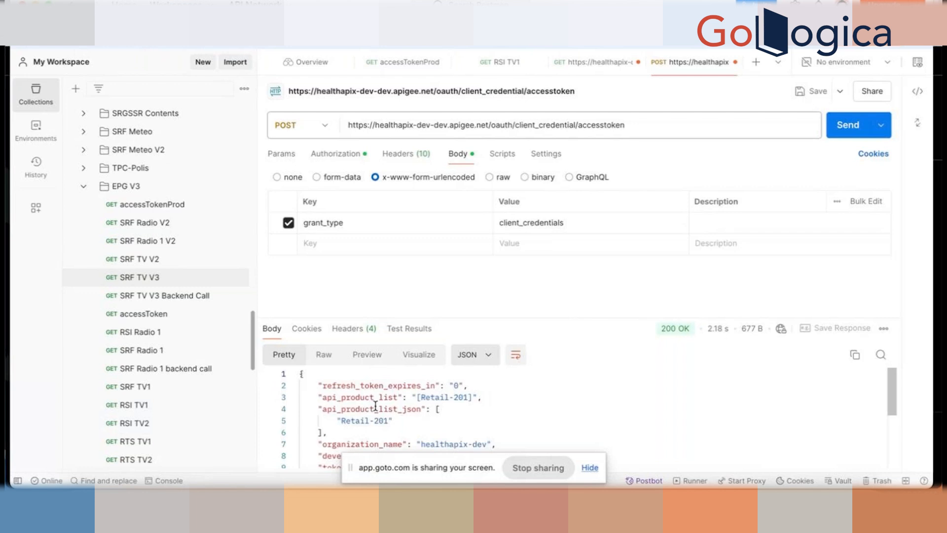
scroll(375, 405, down, 4)
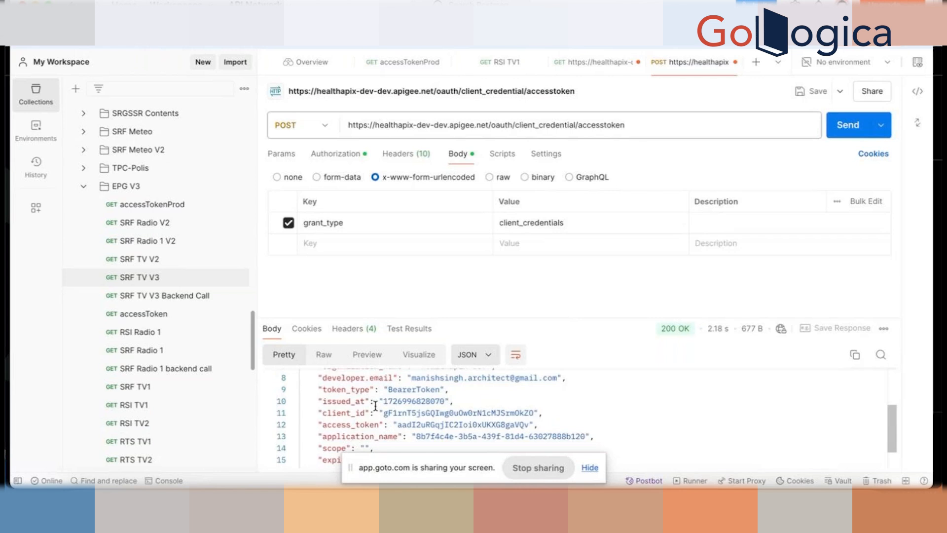
double_click(462, 425)
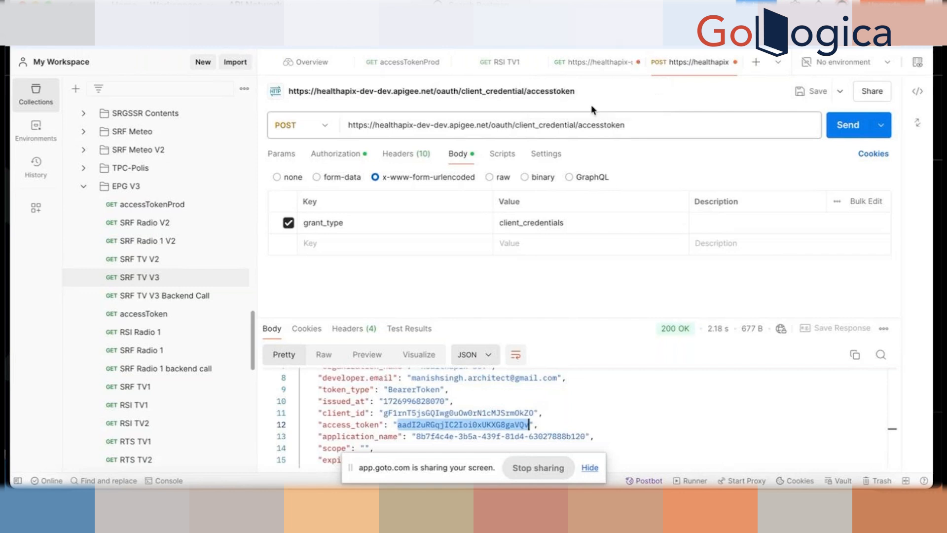
click(584, 66)
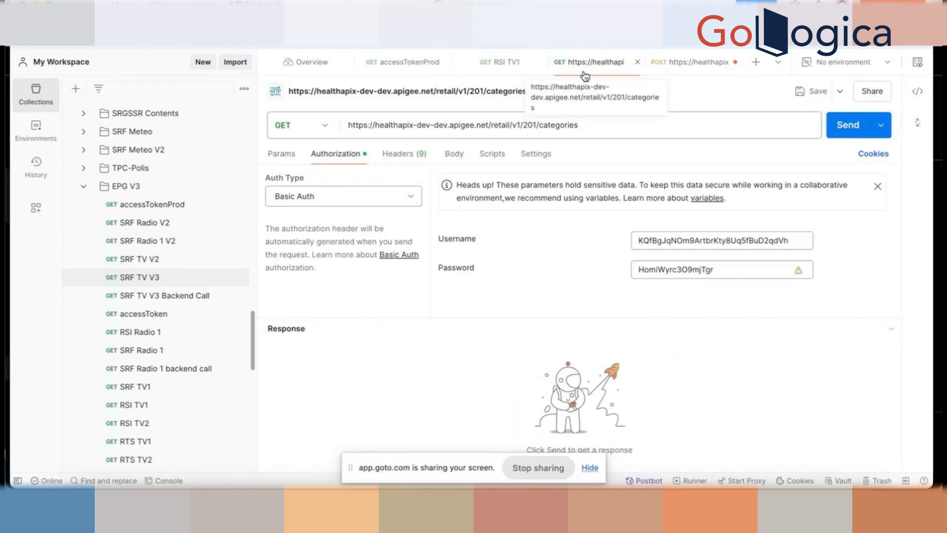
- Close the RSI TV1 and accessTokenProd tabs and switch the categories request to Bearer Token auth
click(536, 63)
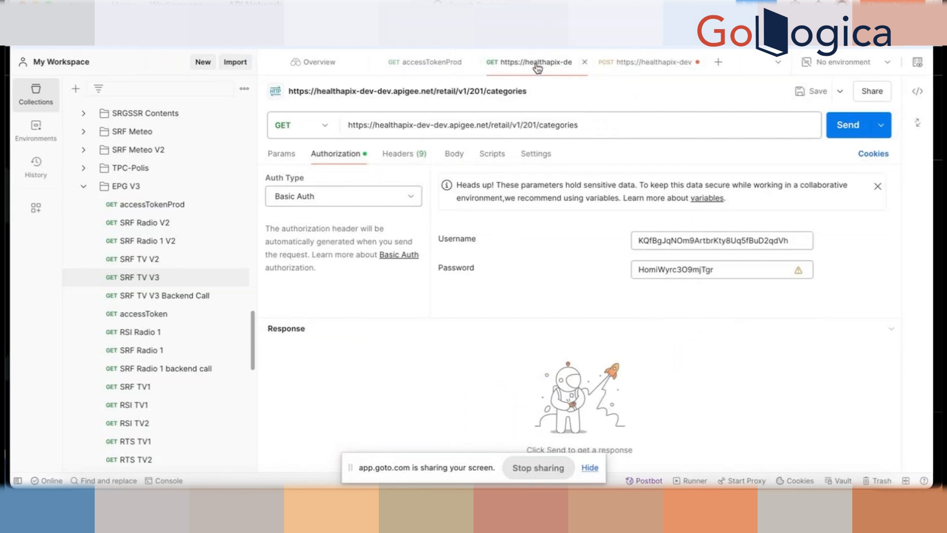
click(472, 63)
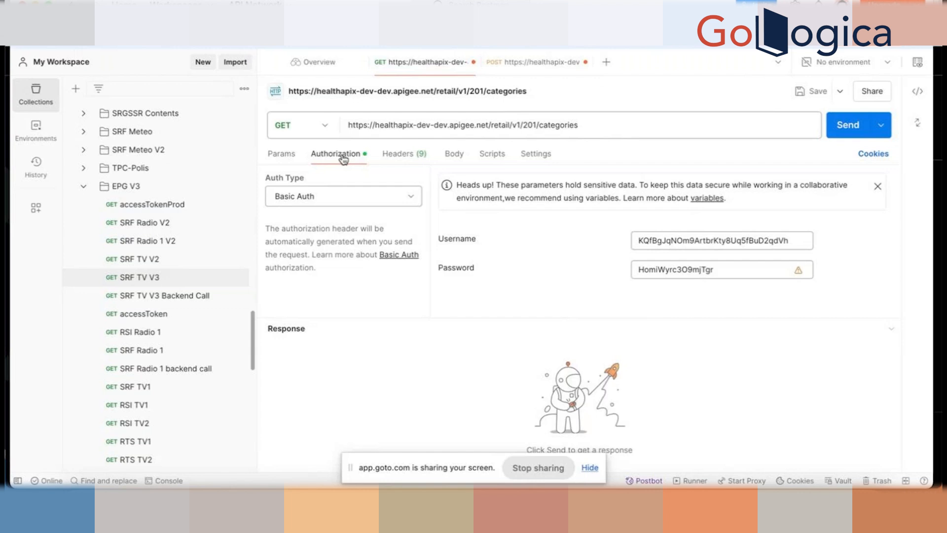
click(415, 196)
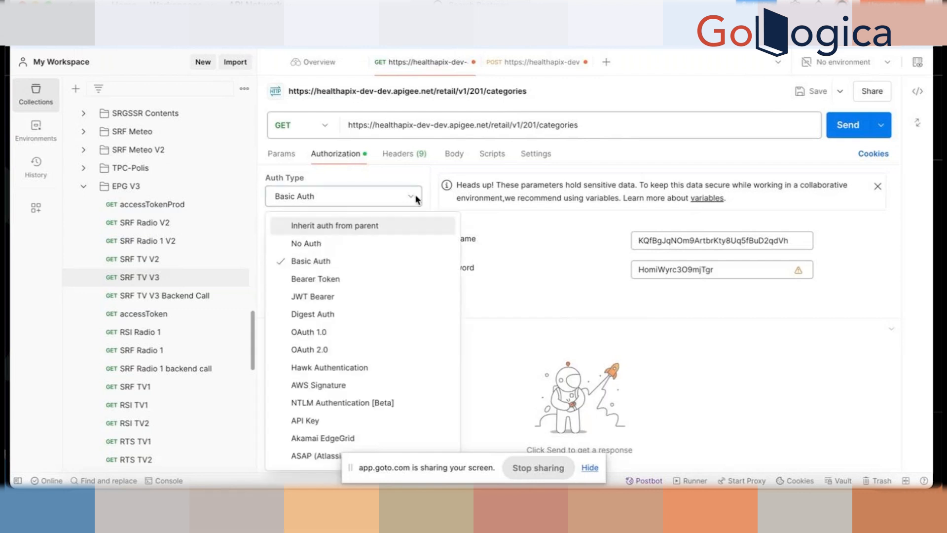
click(325, 282)
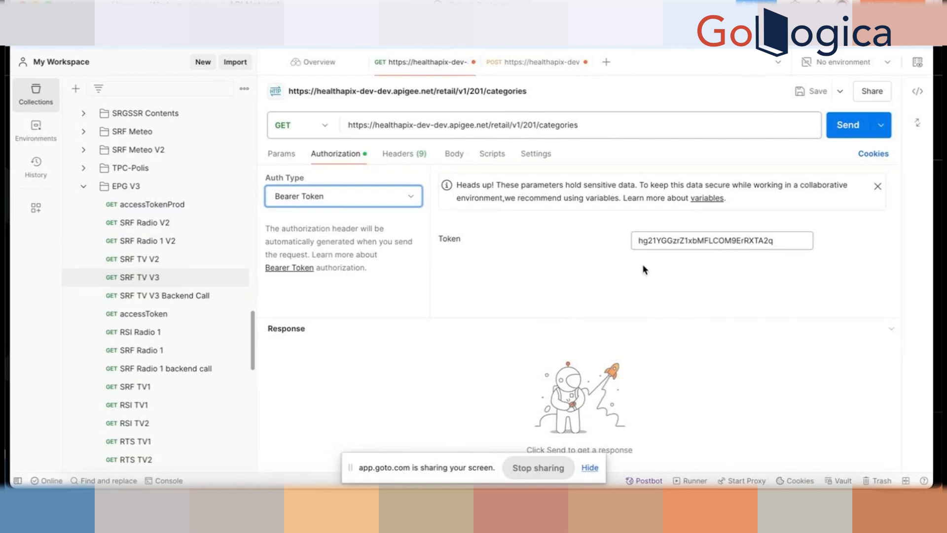
- Replace the old Token value with the newly copied access token
drag(789, 244, 704, 233)
key(super+v)
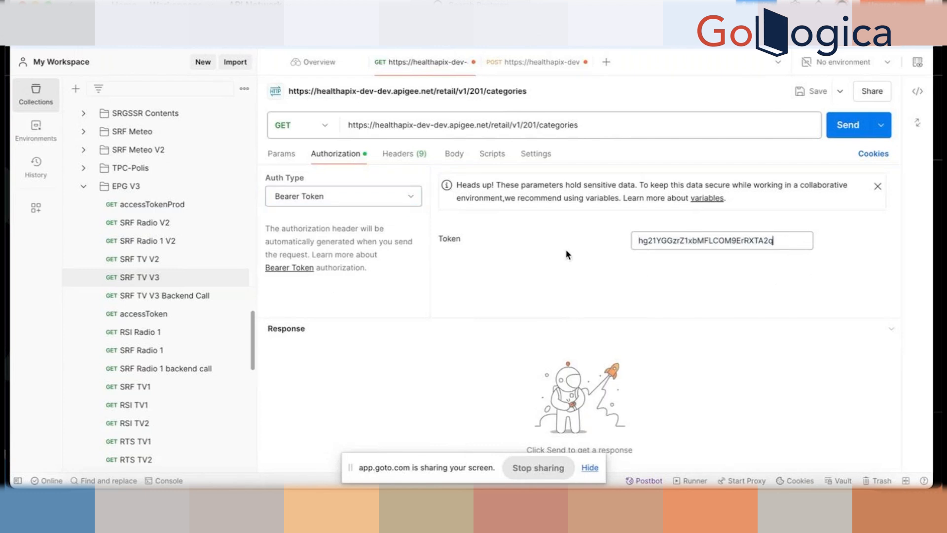
key(BackSpace)
key(BackSpace)
key(BackSpace)
key(BackSpace)
key(BackSpace)
key(BackSpace)
key(BackSpace)
key(BackSpace)
key(BackSpace)
key(BackSpace)
key(BackSpace)
key(BackSpace)
key(BackSpace)
key(BackSpace)
key(BackSpace)
key(BackSpace)
key(BackSpace)
key(BackSpace)
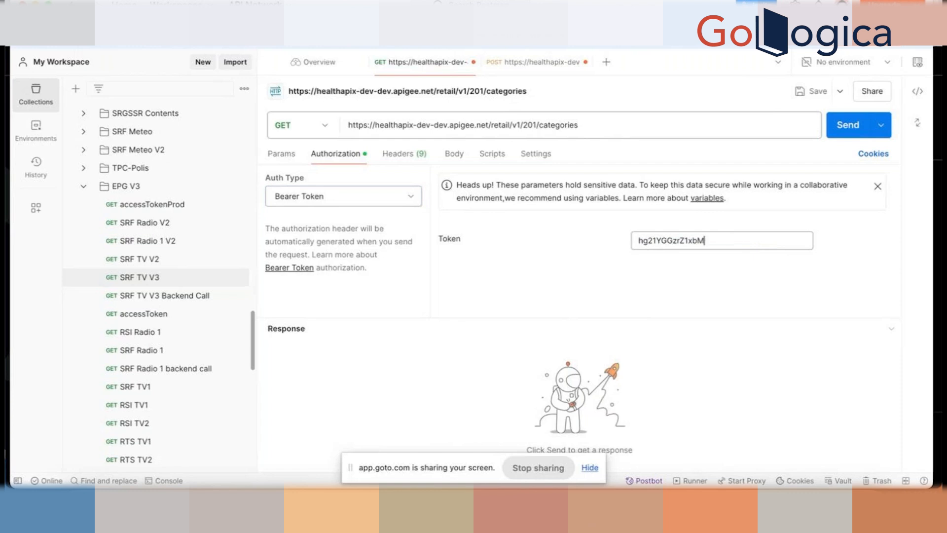
key(BackSpace)
key(BackSpace)
key(BackSpace)
key(BackSpace)
key(BackSpace)
key(BackSpace)
key(BackSpace)
key(BackSpace)
key(BackSpace)
key(BackSpace)
key(super+v)
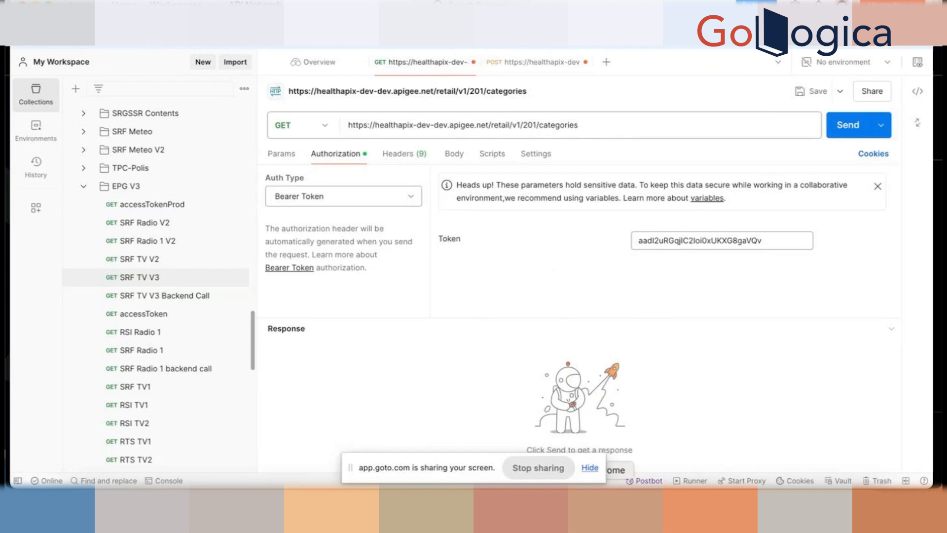
click(593, 507)
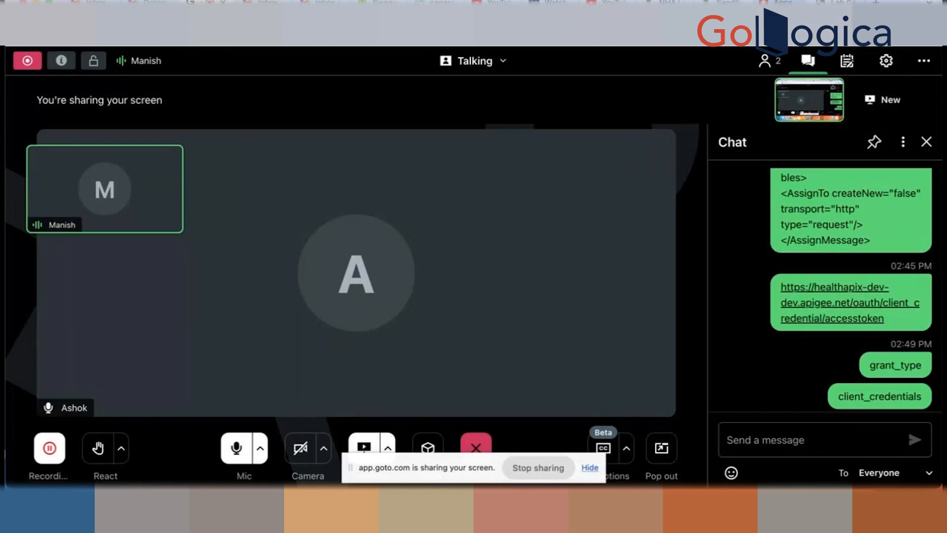
- Go to Develop > API Proxies, open retail-v1-201, and show its TRACE tab
click(780, 3)
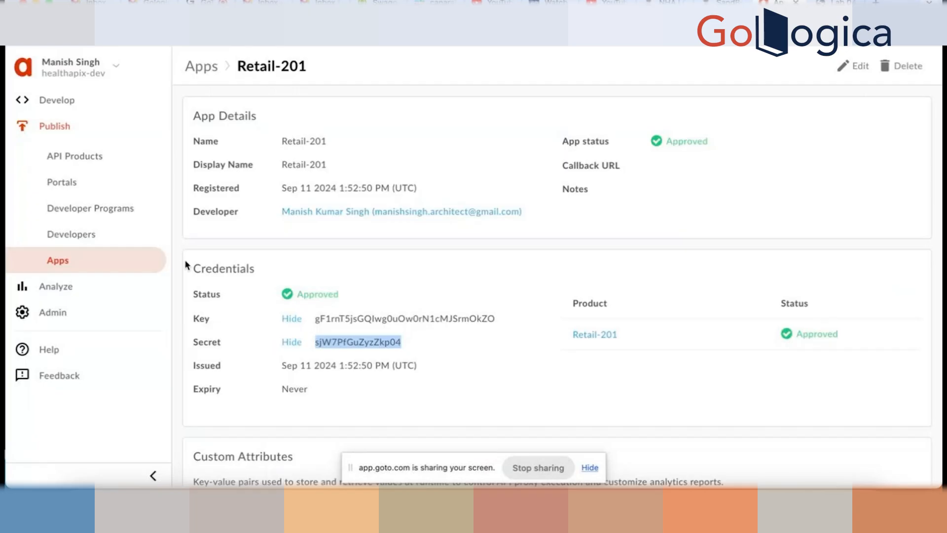
click(60, 104)
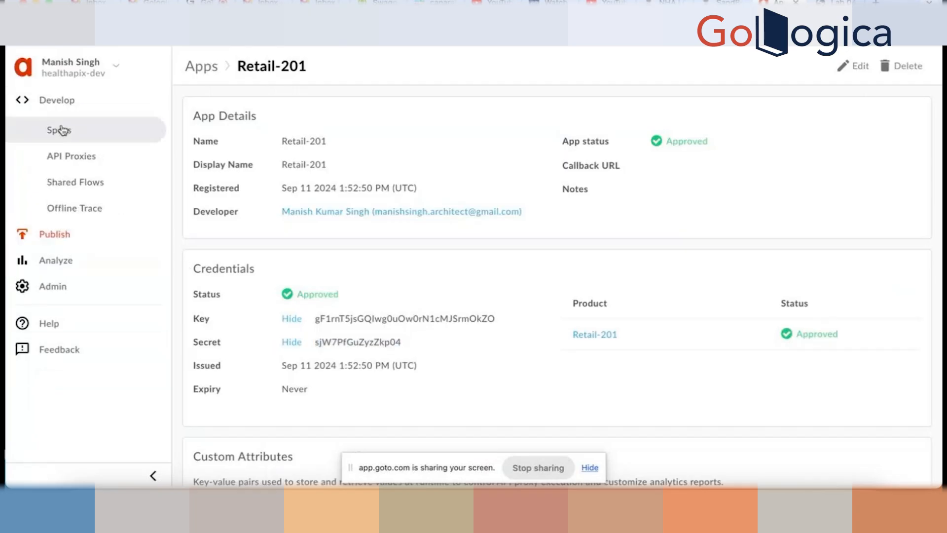
click(52, 157)
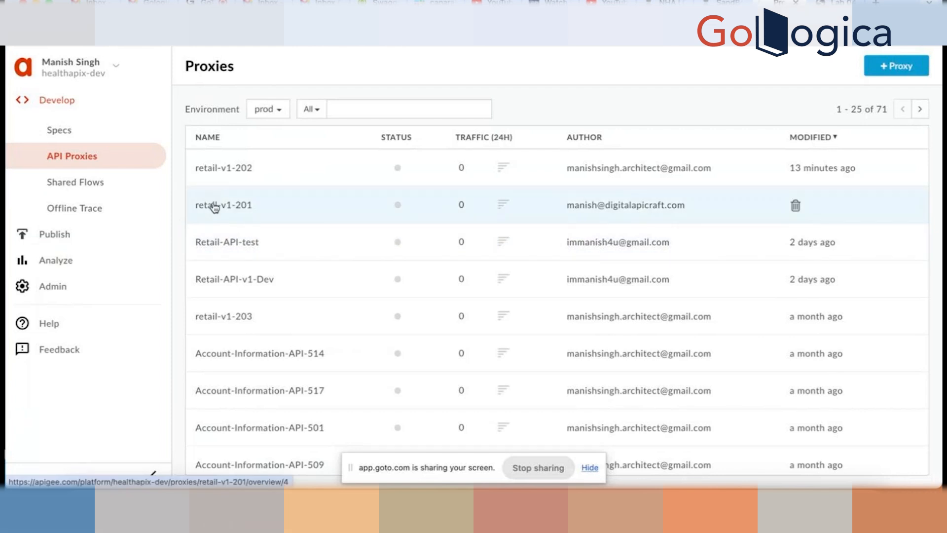
click(215, 208)
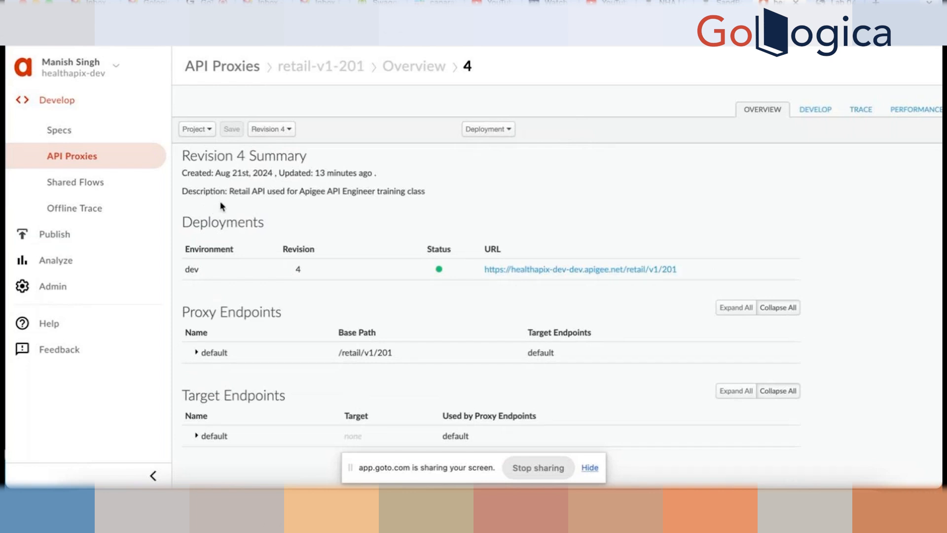
click(861, 109)
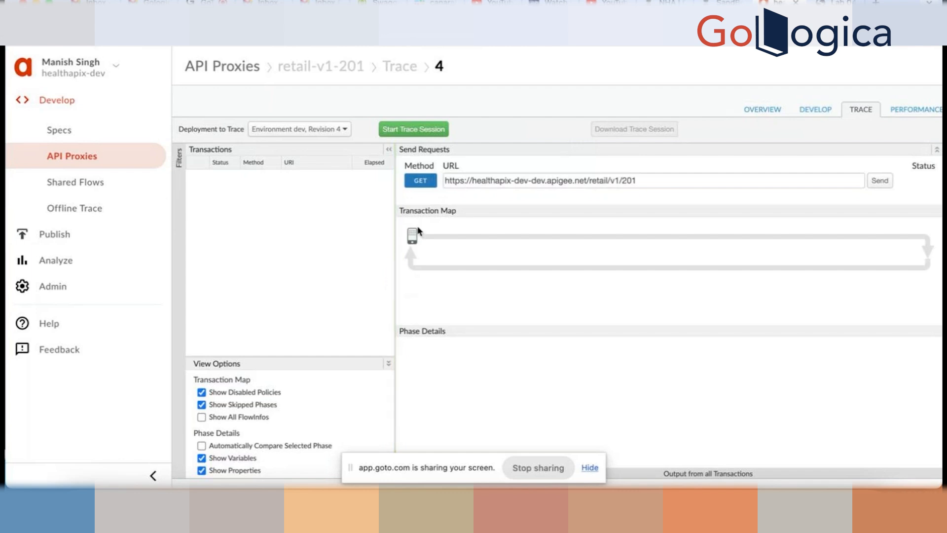
- Start the retail-v1-201 trace session on dev, revision 4, then return to Postman
click(411, 129)
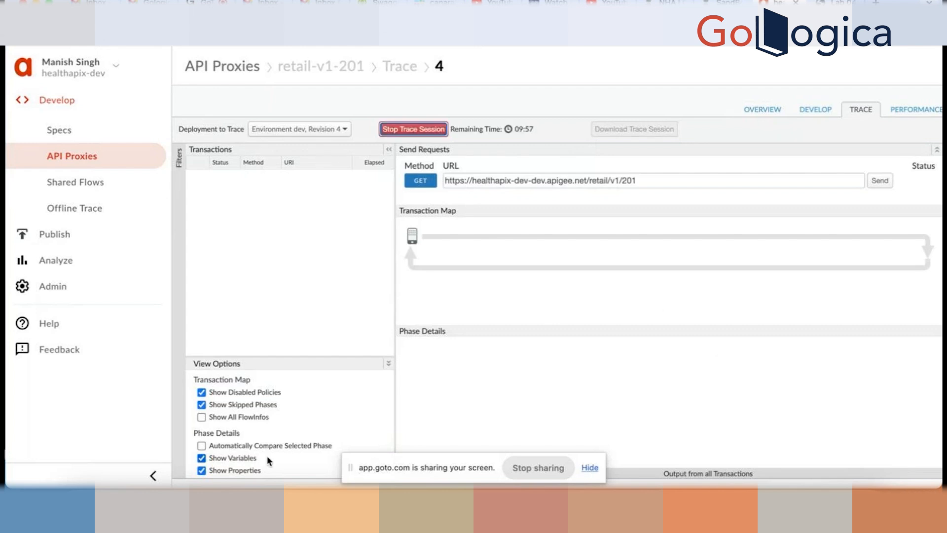
scroll(269, 459, down, 1)
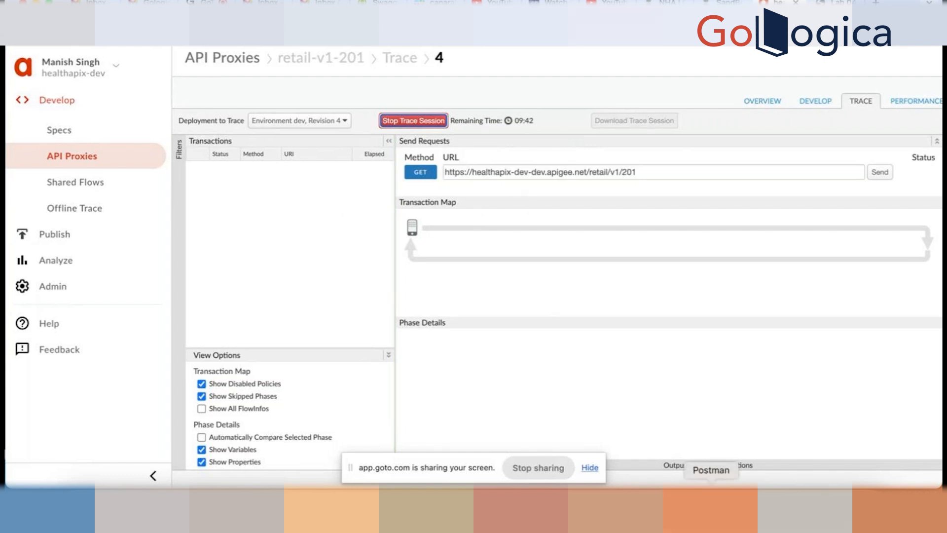
click(711, 498)
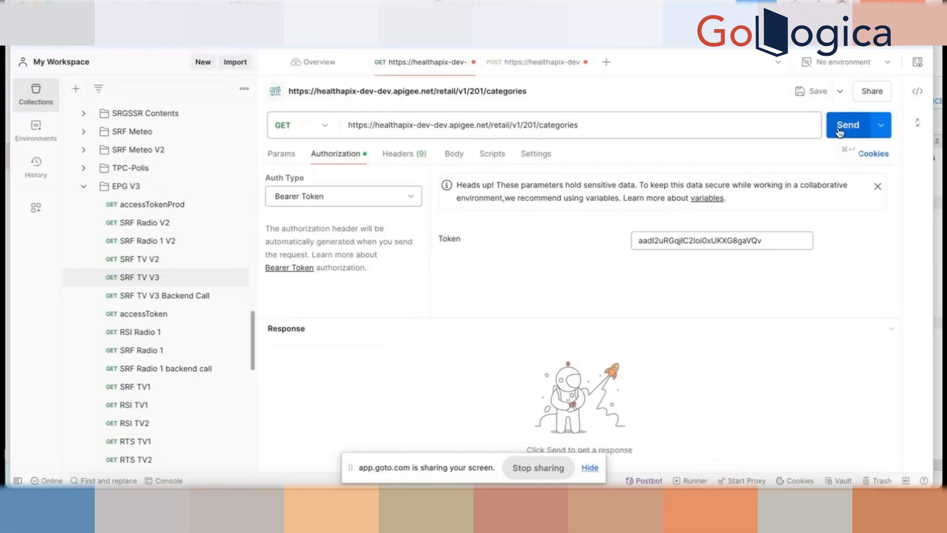
- Send the Bearer-token categories request and review the 200 OK list of categories like Appliances and Automotive
click(840, 131)
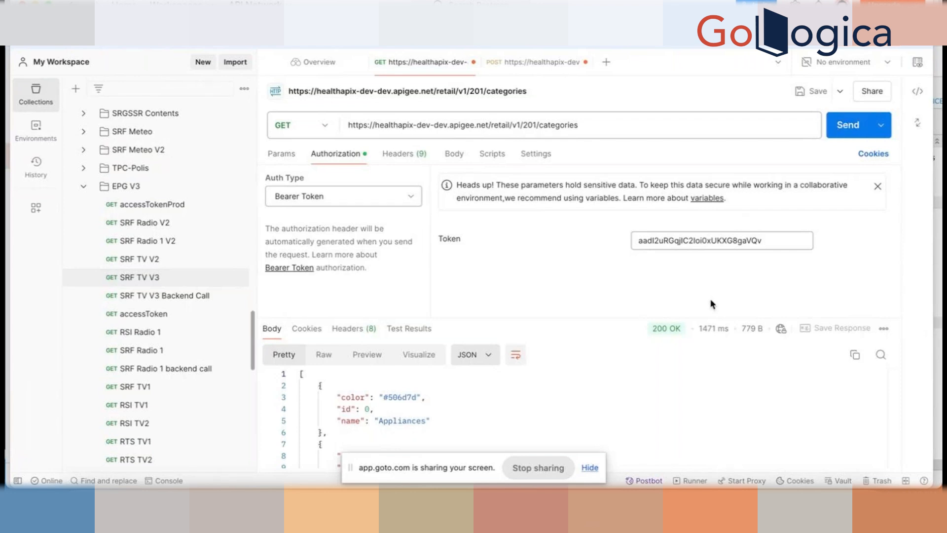
scroll(594, 382, down, 1)
scroll(595, 382, down, 3)
scroll(594, 382, up, 2)
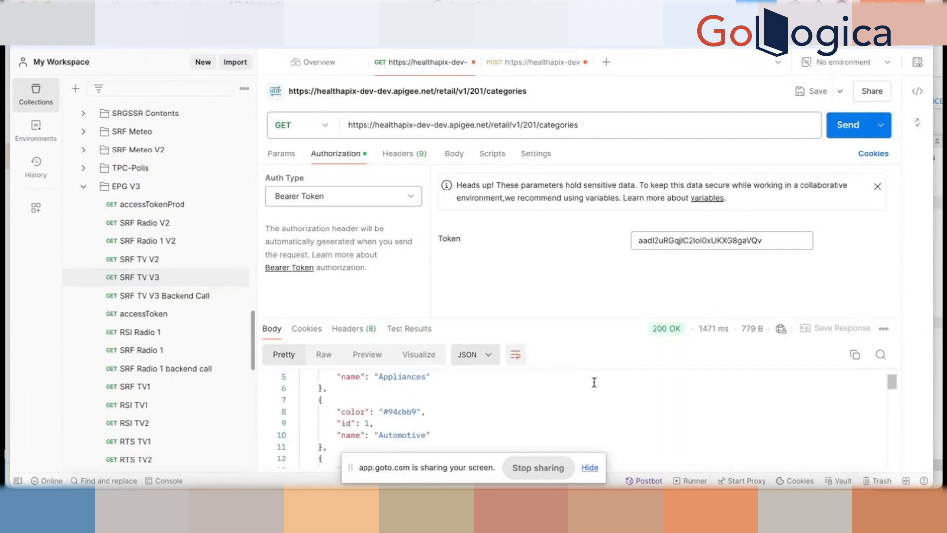
scroll(436, 387, down, 1)
scroll(436, 388, down, 5)
scroll(429, 390, up, 10)
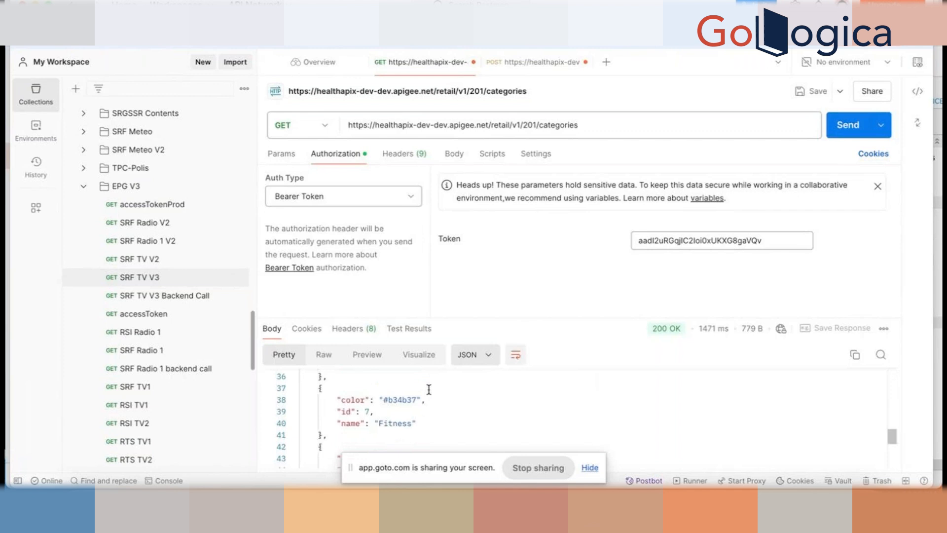
scroll(385, 392, down, 2)
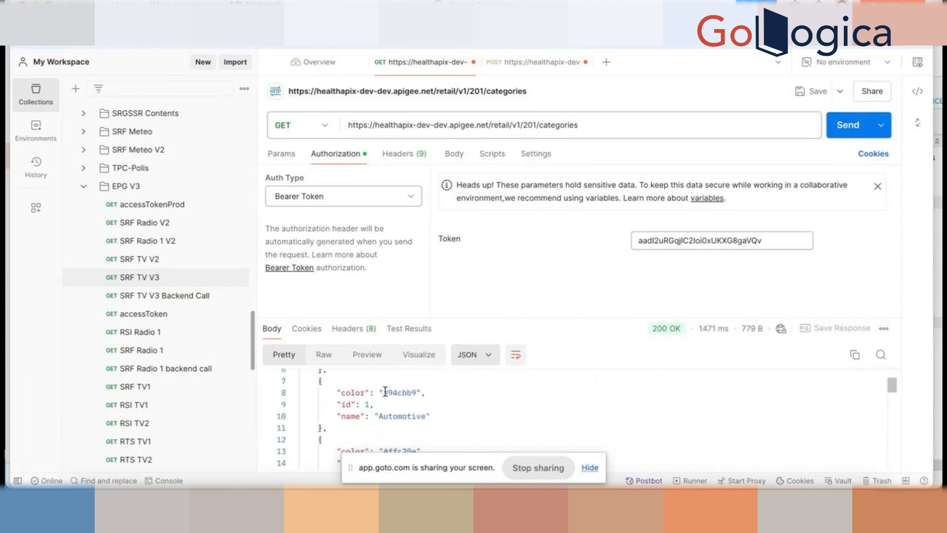
scroll(385, 392, down, 1)
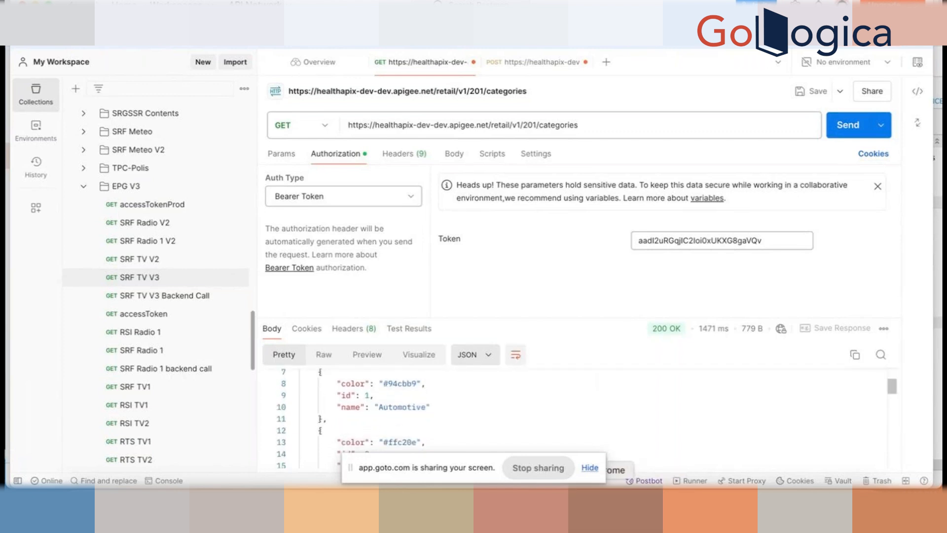
click(588, 503)
- Inspect the 'Request Received from Client' node's headers, including the masked Authorization value
mouse_move(495, 237)
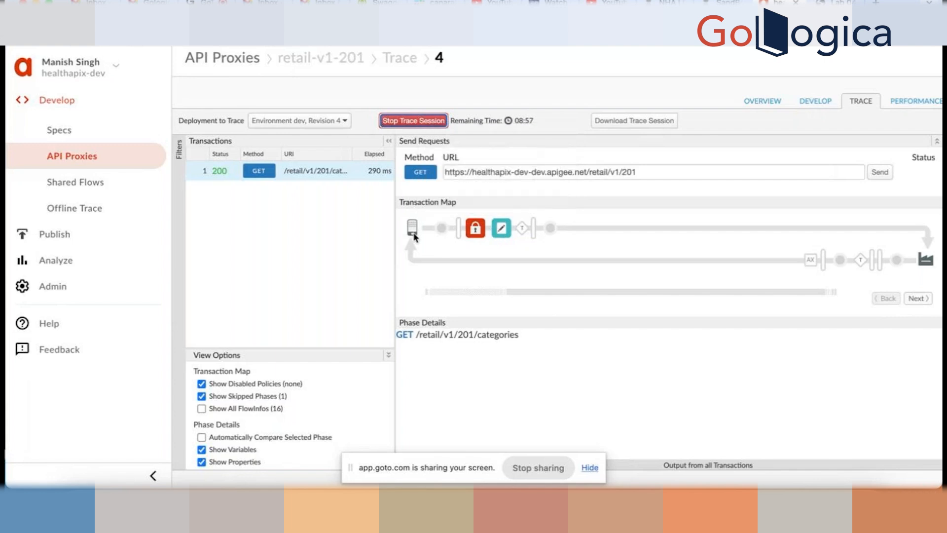
mouse_move(440, 231)
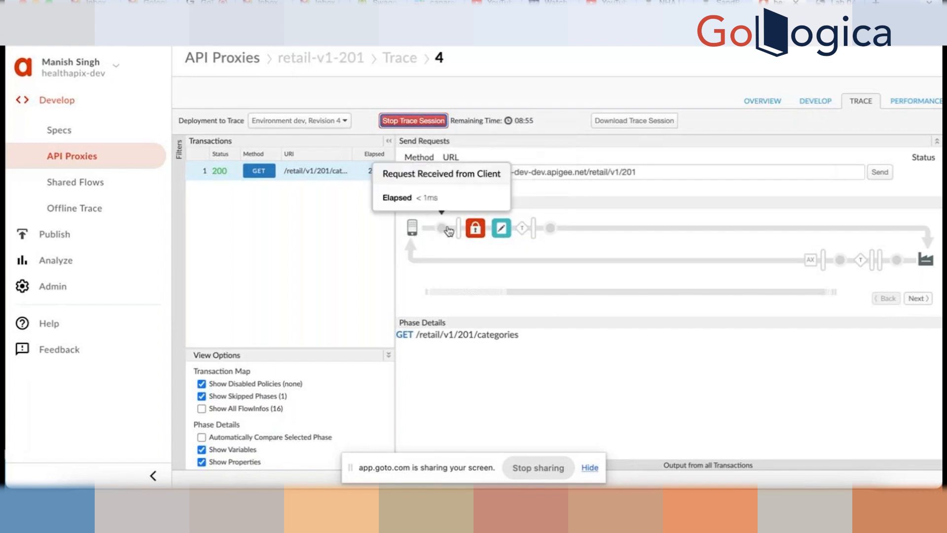
click(444, 230)
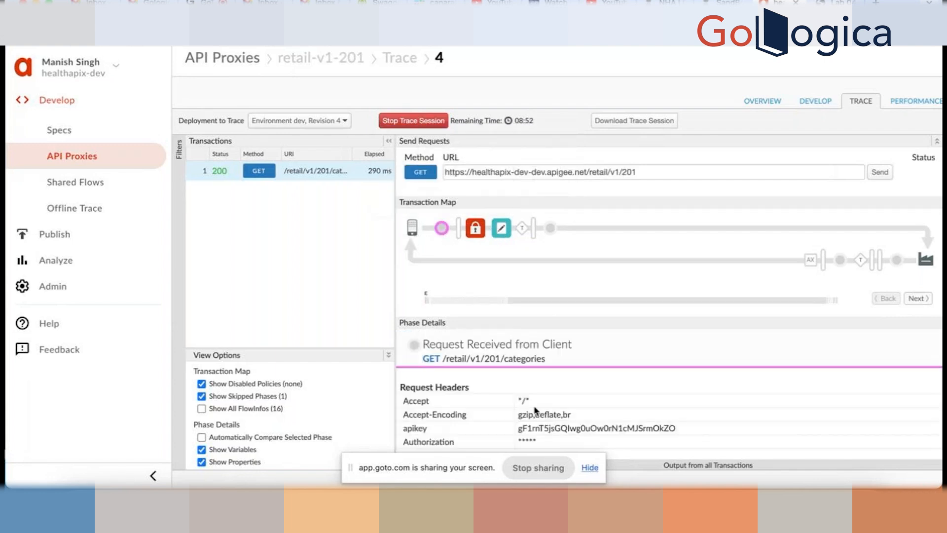
scroll(503, 421, down, 3)
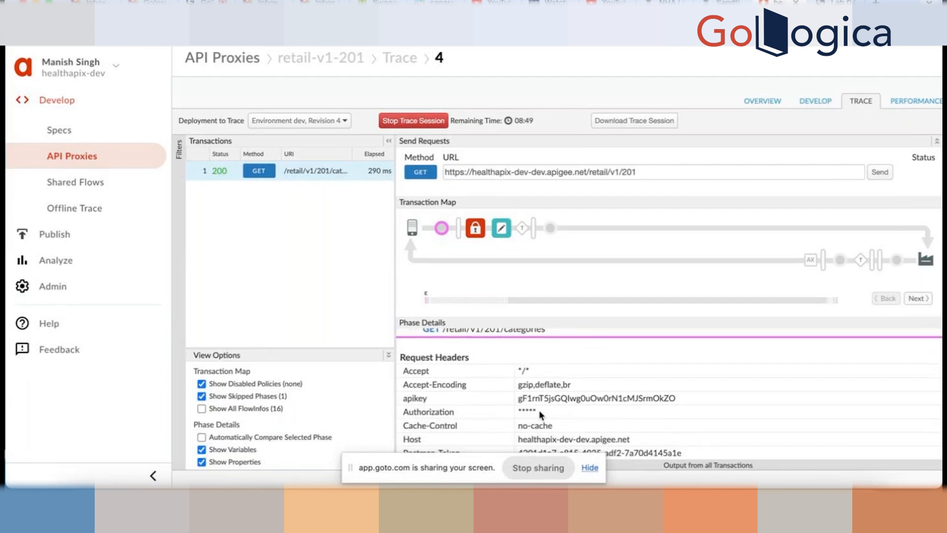
drag(542, 414, 422, 409)
scroll(667, 416, down, 5)
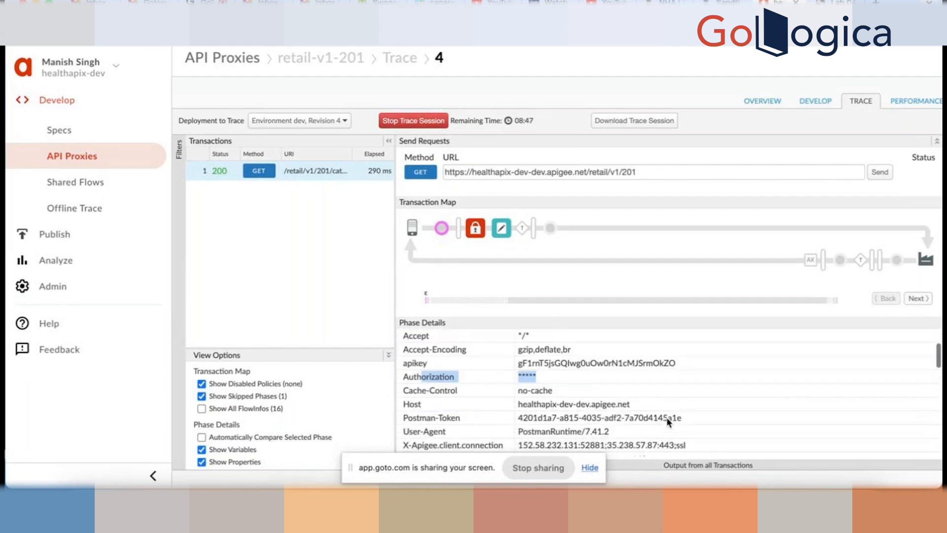
scroll(667, 423, down, 1)
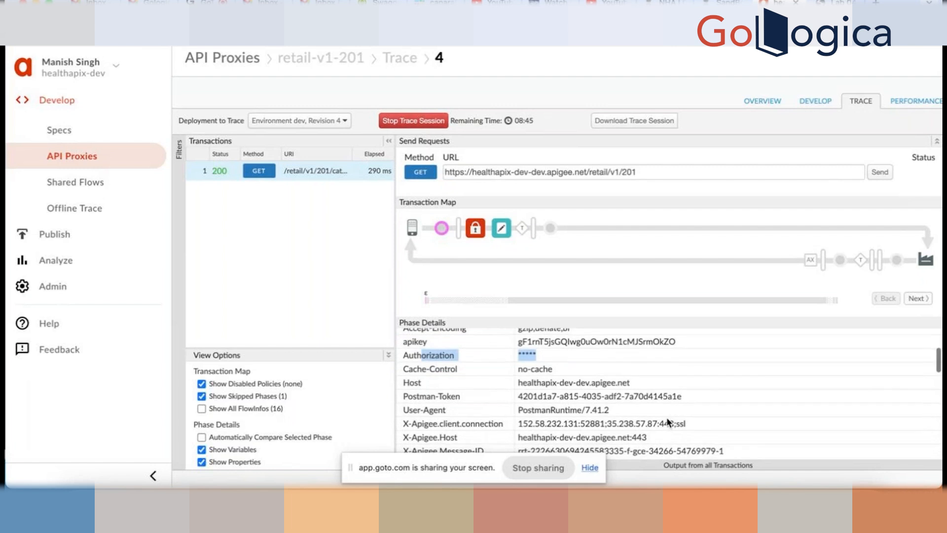
scroll(667, 421, up, 1)
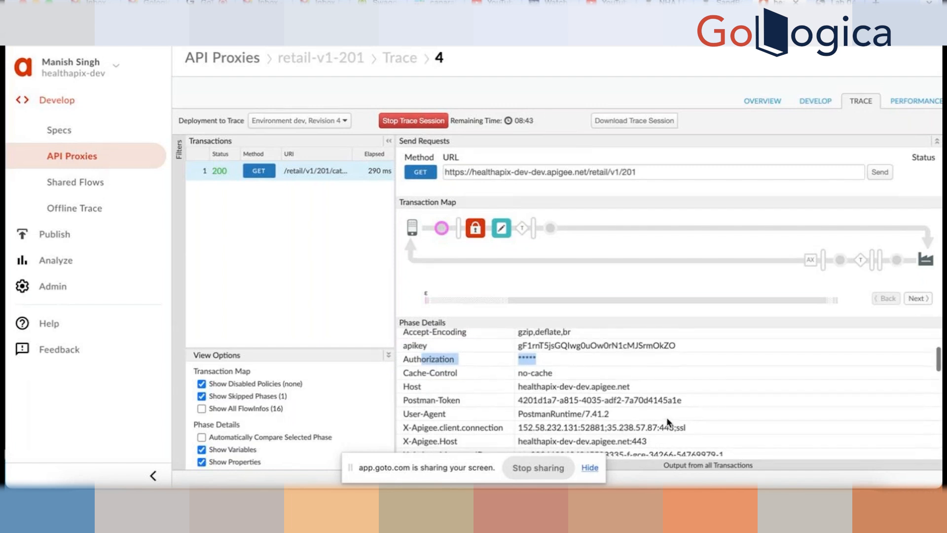
scroll(667, 419, down, 2)
scroll(667, 418, down, 4)
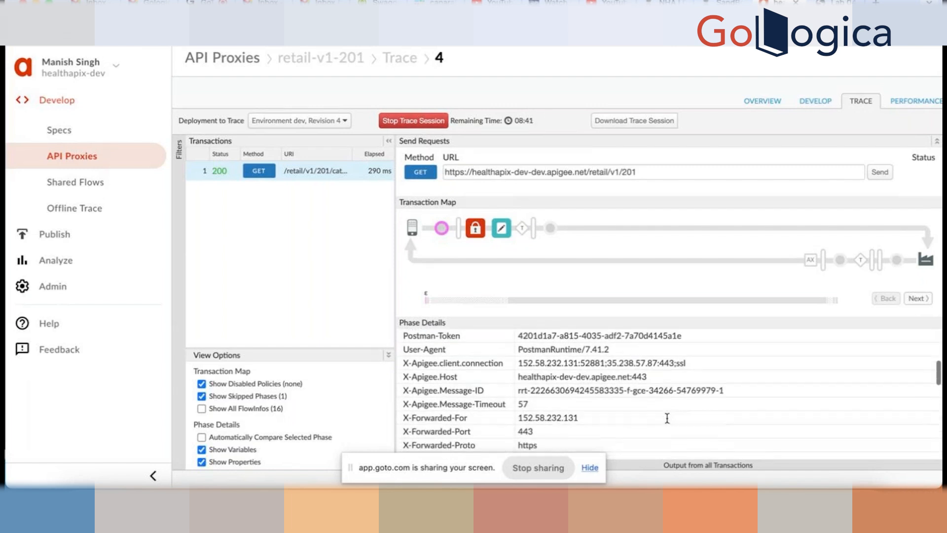
scroll(667, 418, down, 5)
scroll(667, 417, up, 10)
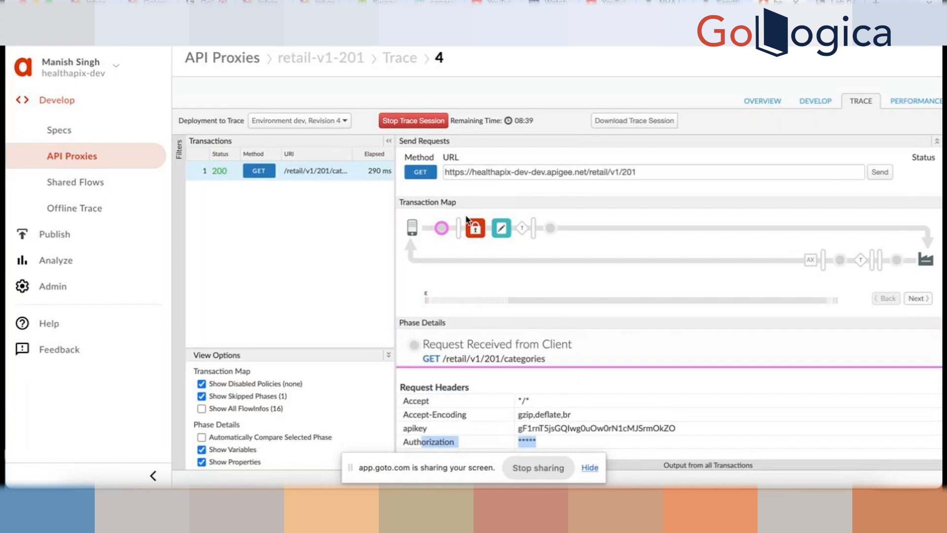
- Review O2-VerifyToken variables: an approved client_credentials token for Retail-201, expiring in 3414
click(475, 228)
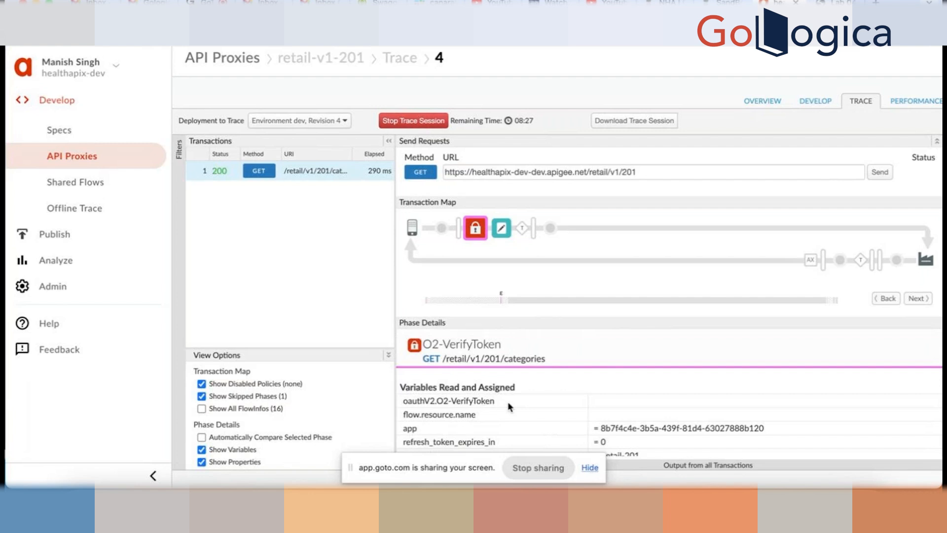
scroll(510, 407, down, 2)
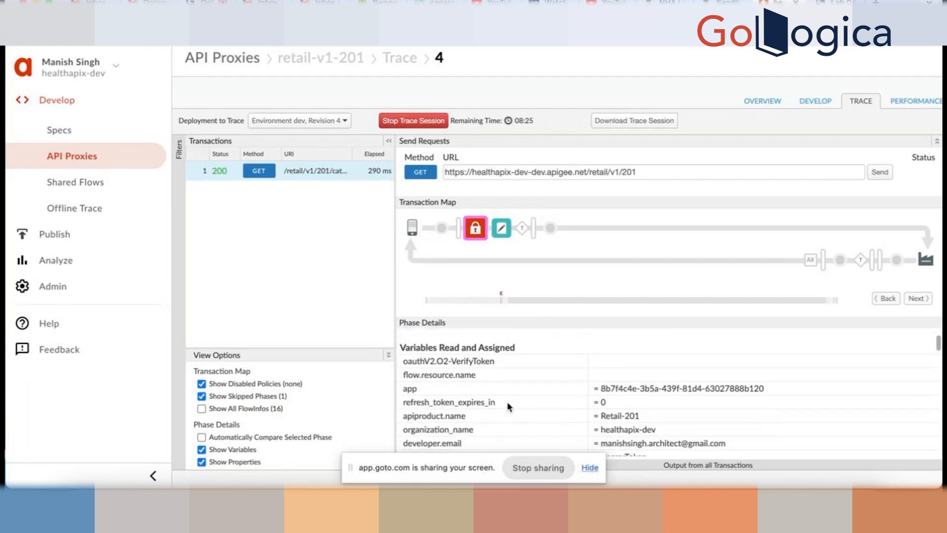
scroll(501, 366, down, 1)
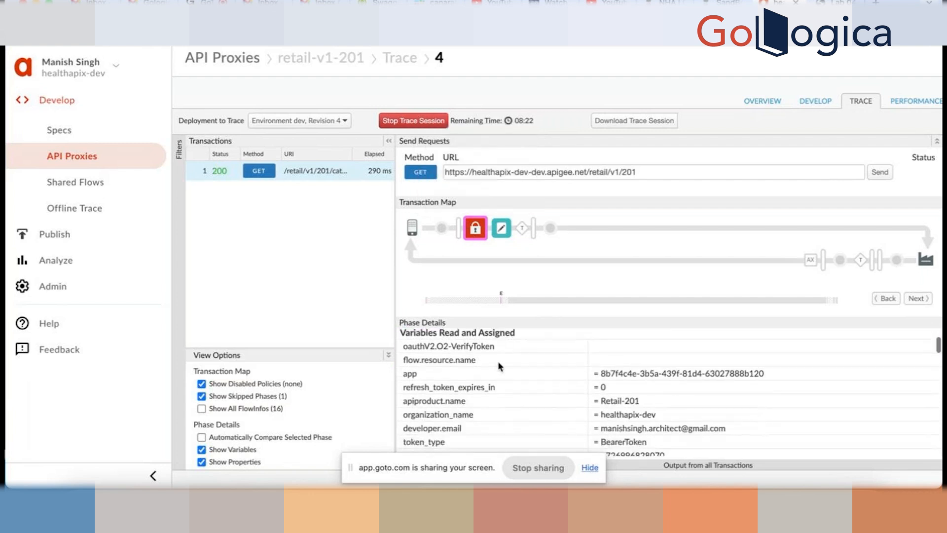
scroll(508, 395, up, 1)
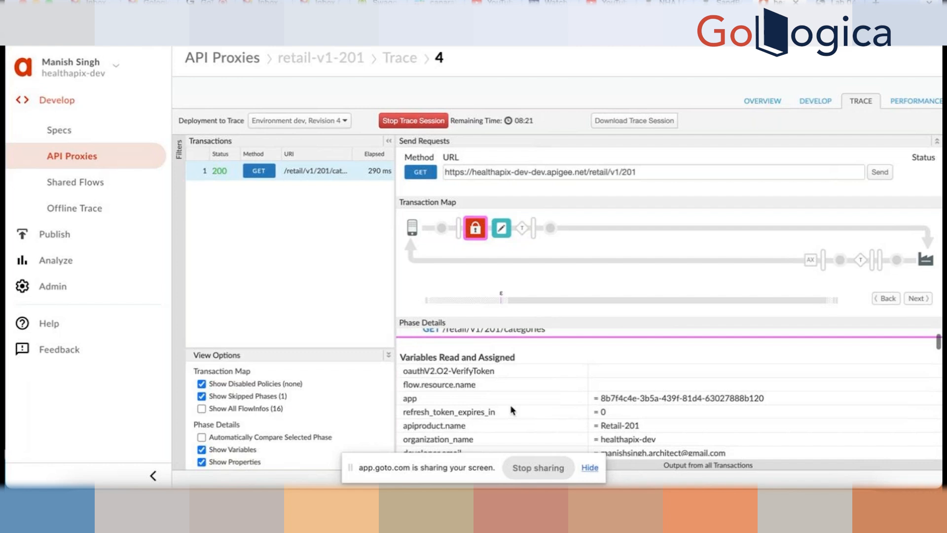
scroll(511, 409, down, 3)
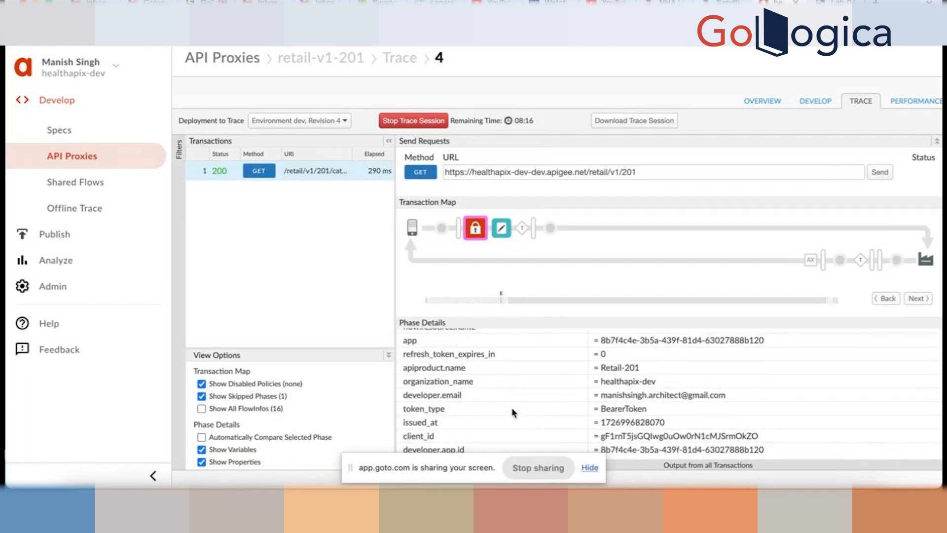
scroll(514, 412, down, 2)
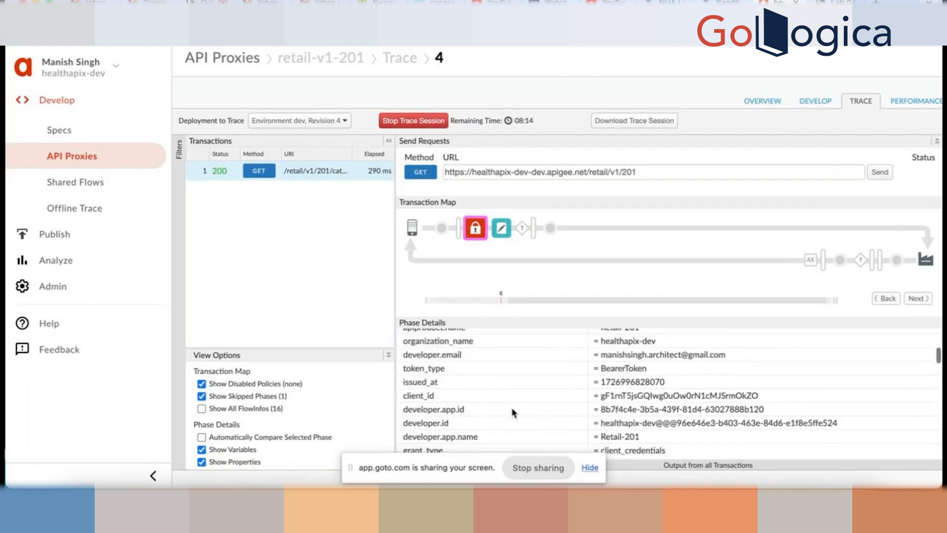
scroll(513, 413, down, 6)
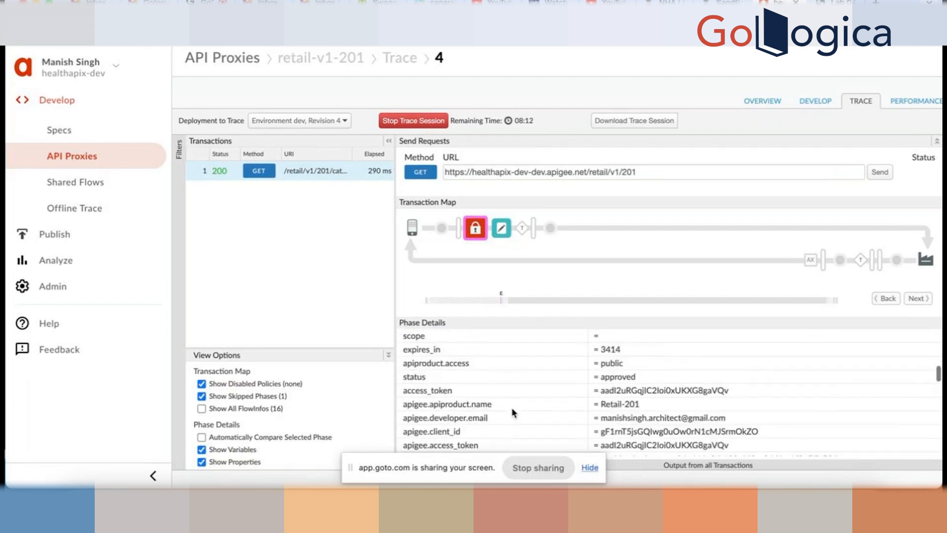
scroll(513, 413, down, 5)
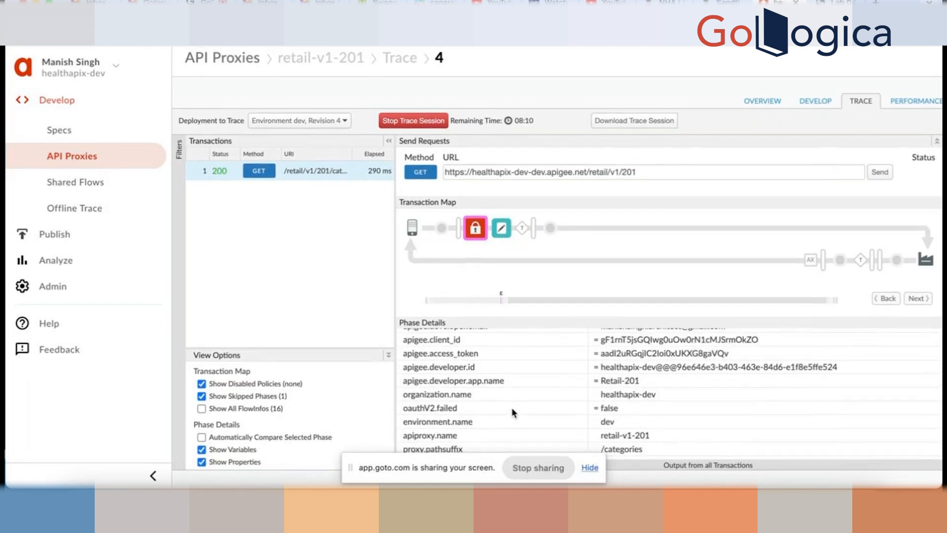
scroll(511, 389, down, 4)
scroll(511, 390, up, 8)
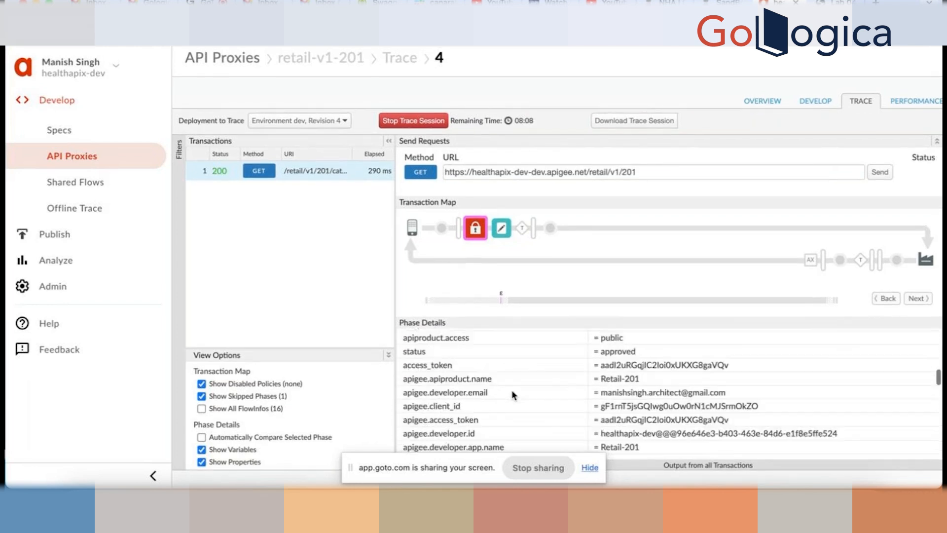
scroll(512, 393, up, 3)
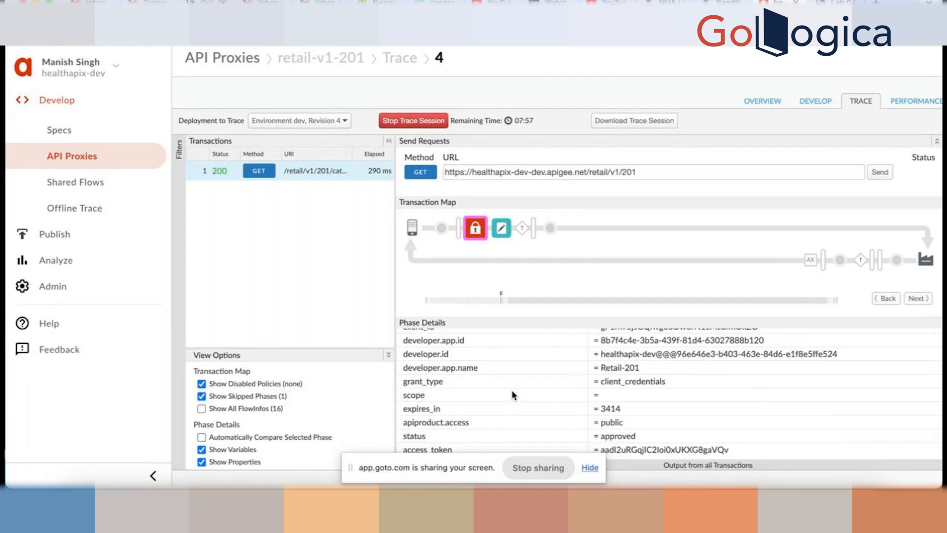
scroll(516, 388, up, 5)
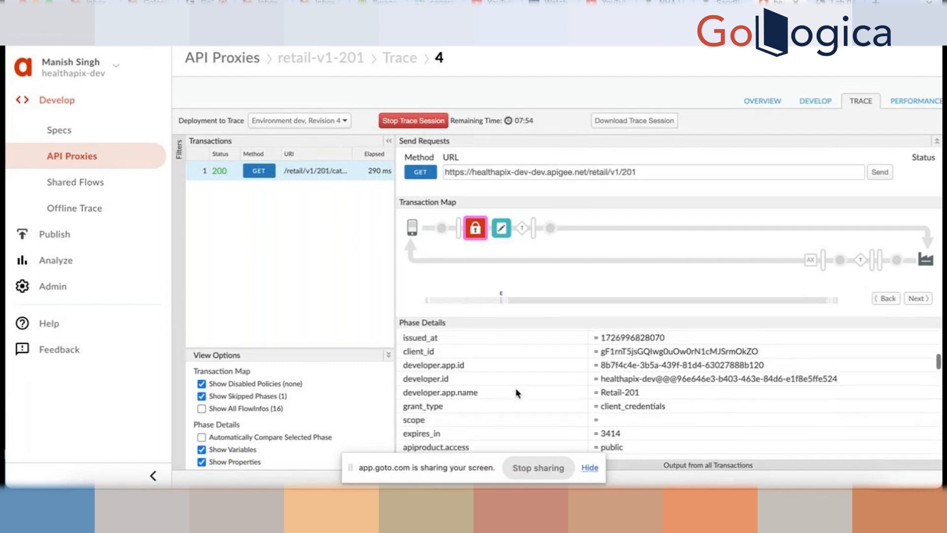
- Inspect the AM-RemoveAuthHeader step's details in Phase Details
click(502, 229)
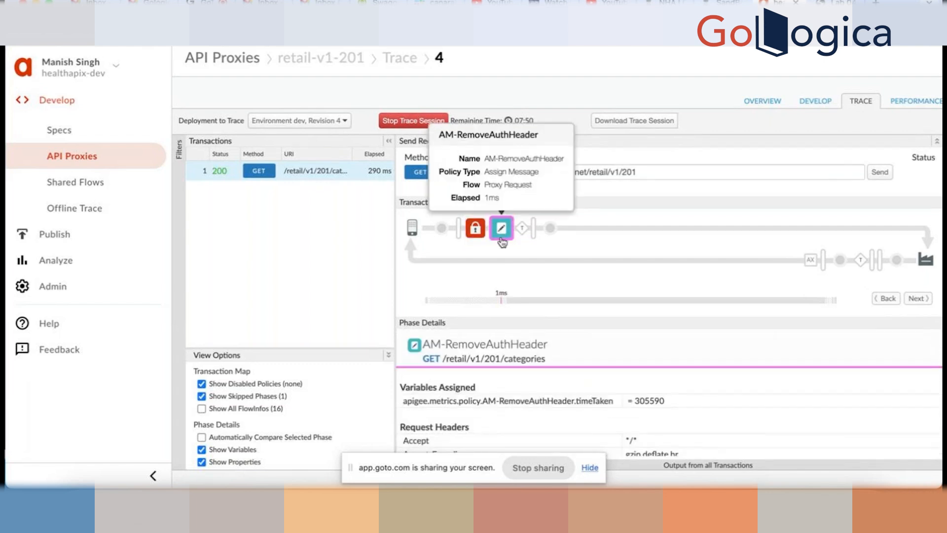
scroll(536, 430, down, 1)
scroll(535, 430, down, 3)
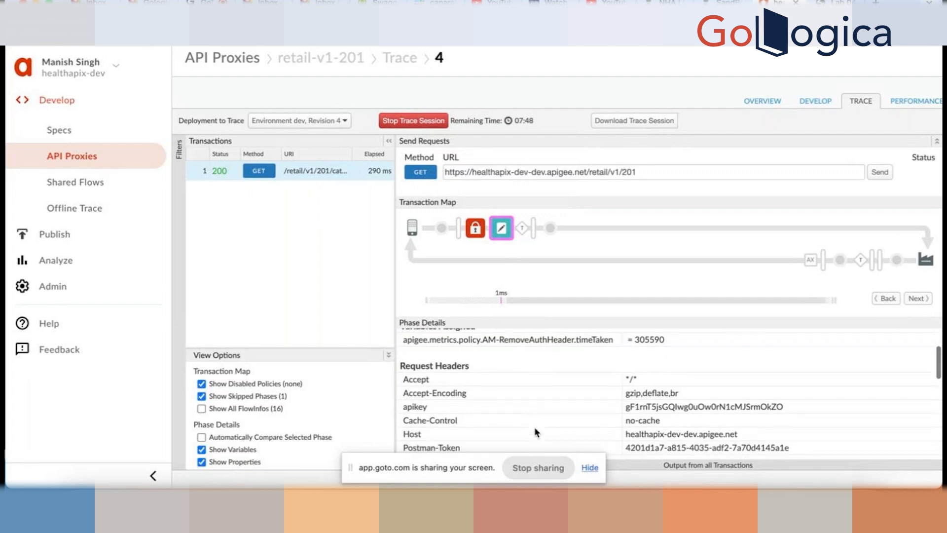
scroll(637, 411, down, 1)
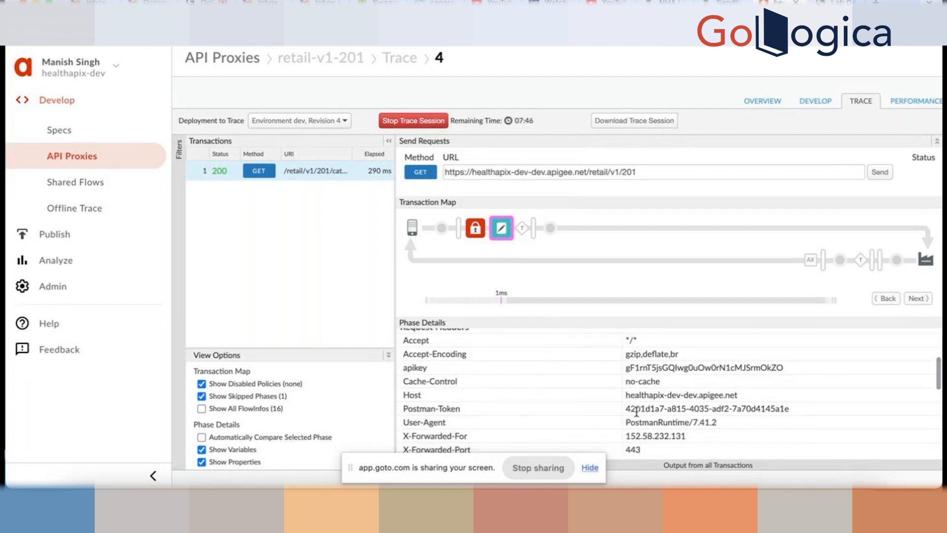
scroll(699, 388, down, 1)
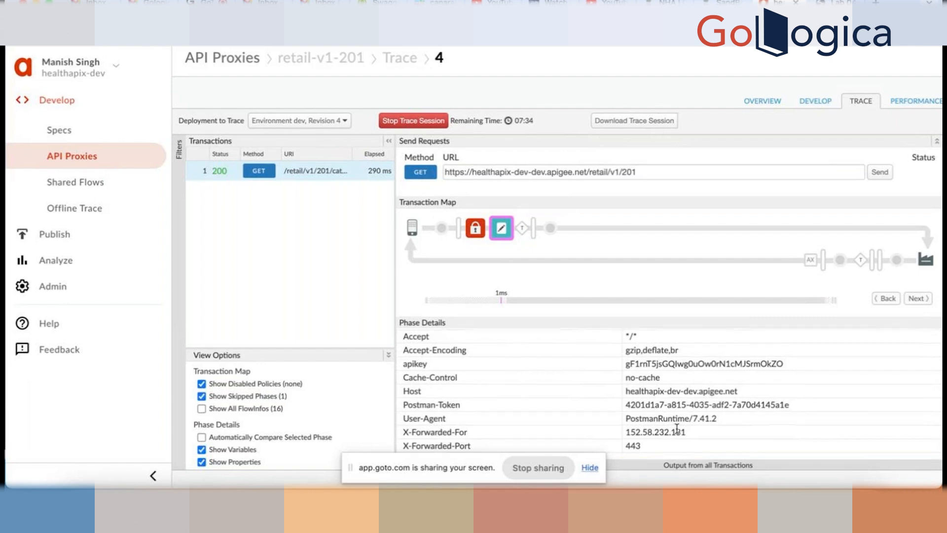
scroll(677, 429, down, 1)
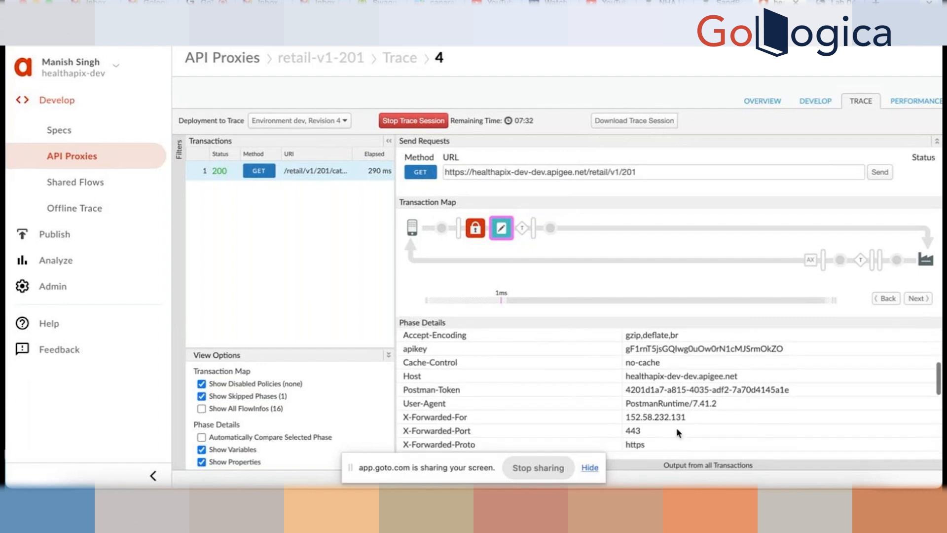
scroll(677, 428, up, 2)
- View the target request and the backend response body listing categories Appliances through Home
click(551, 228)
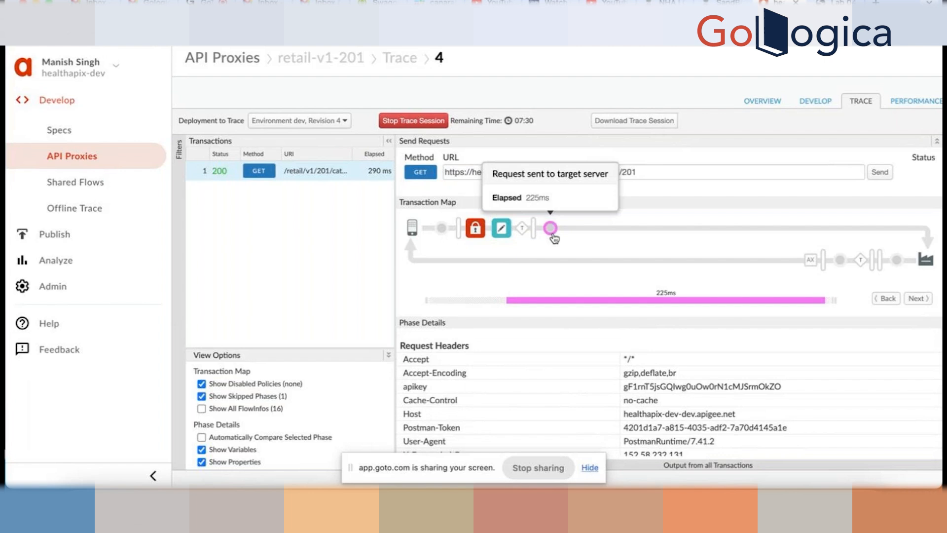
click(897, 261)
scroll(664, 447, down, 5)
scroll(664, 447, up, 2)
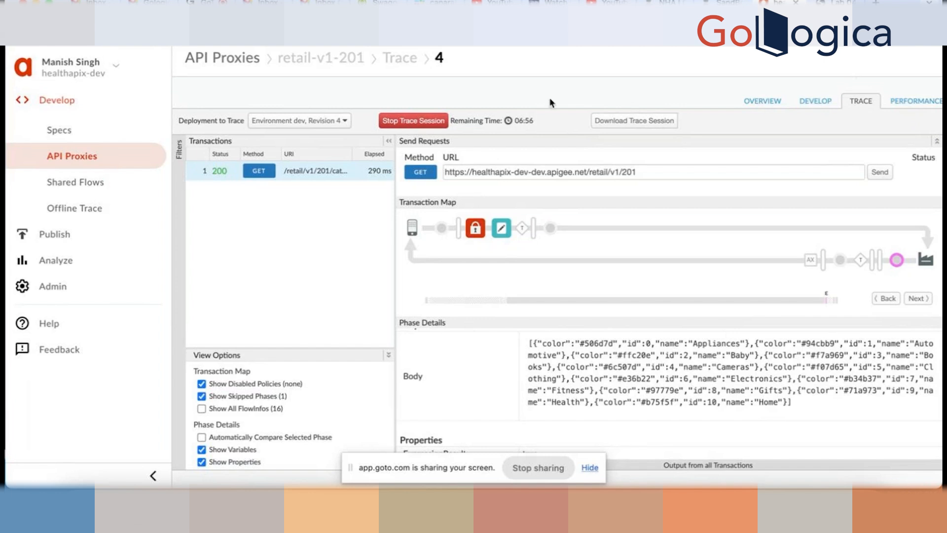
- Stop the retail-v1-201 trace session and view the proxy's PreFlow with O2-VerifyToken and AM-RemoveAuthHeader
click(402, 122)
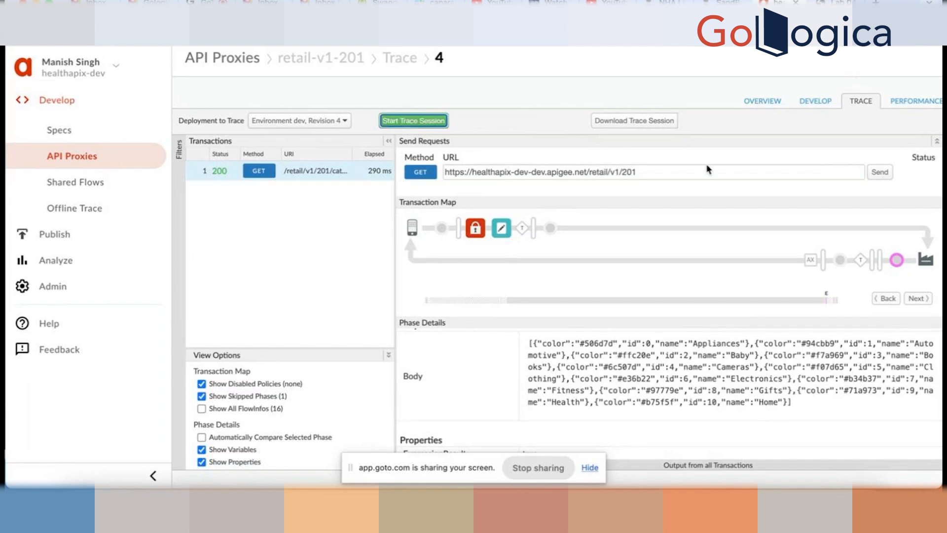
click(807, 102)
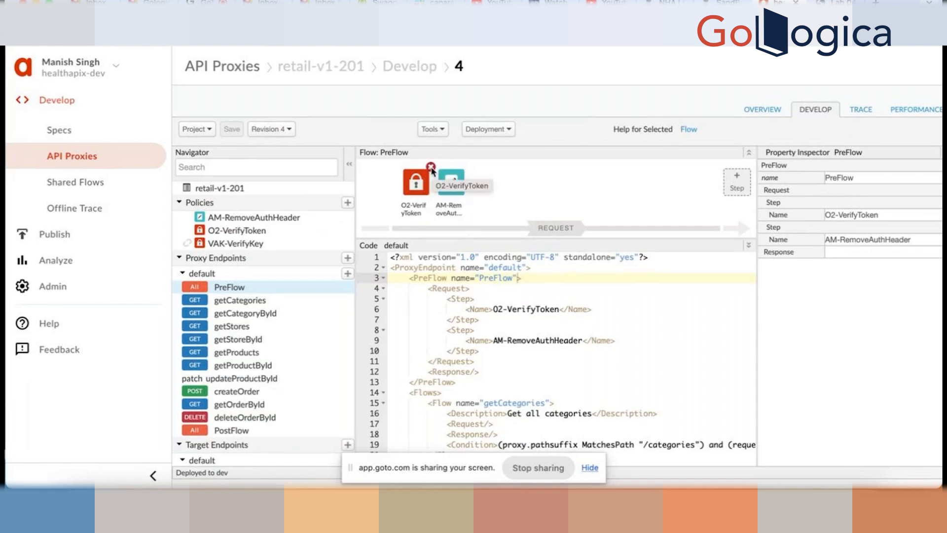
- Replace the PreFlow's O2-VerifyToken and AM-RemoveAuthHeader steps with VAK-VerifyKey and save revision 4
click(431, 167)
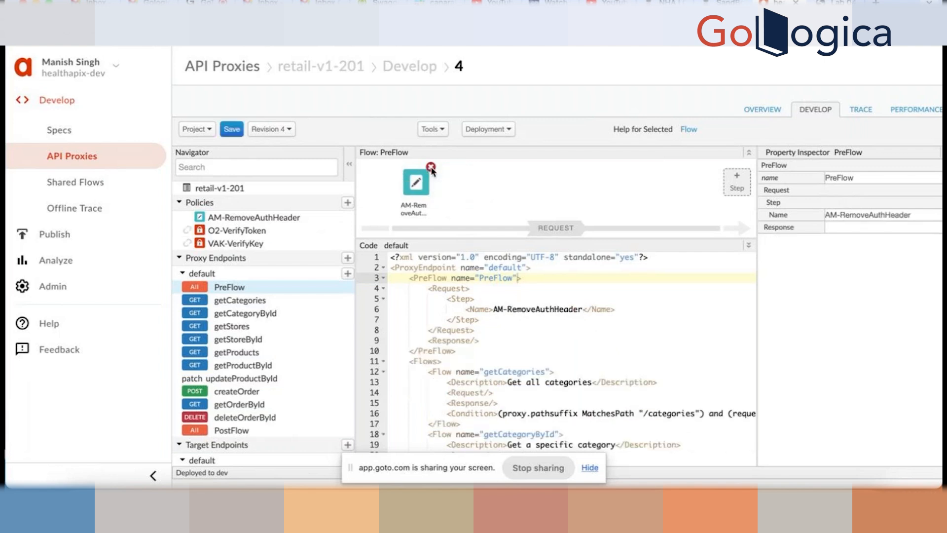
click(431, 167)
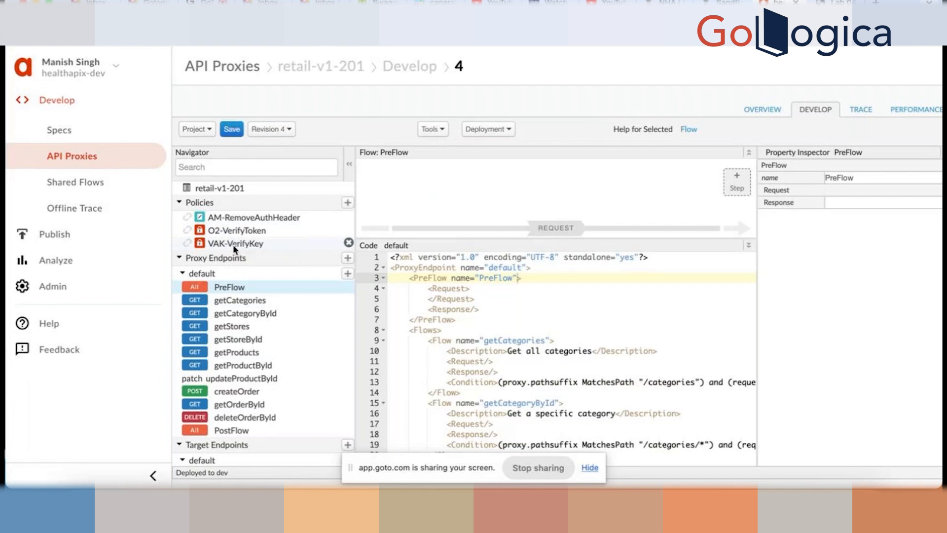
drag(234, 249, 404, 194)
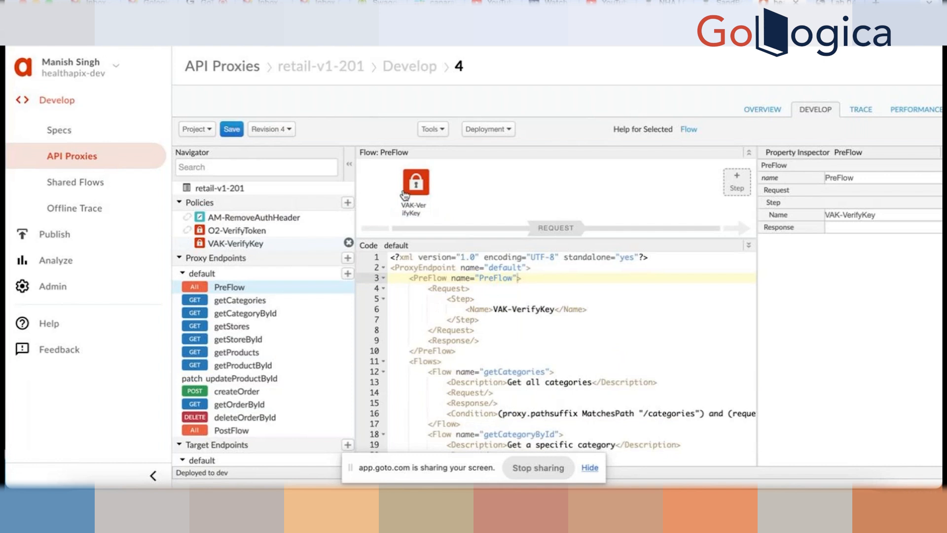
click(231, 130)
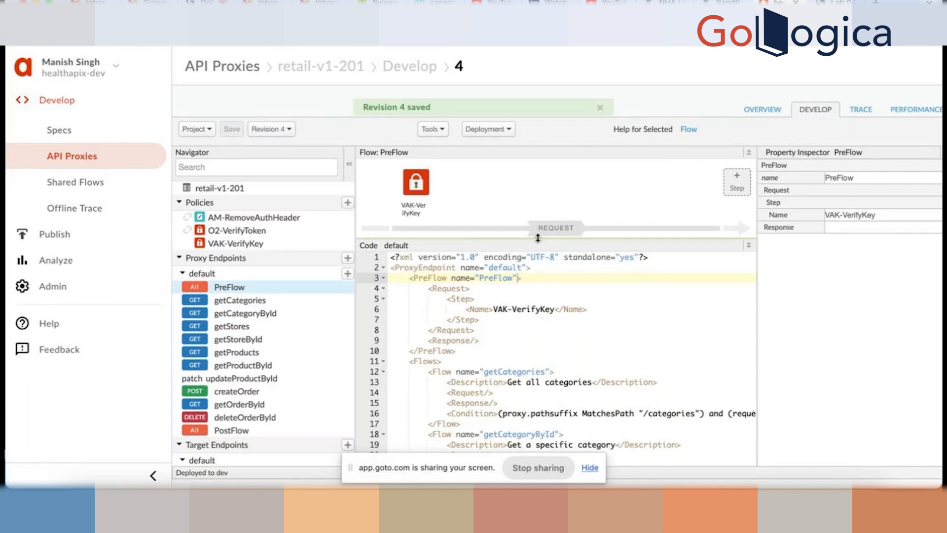
- Check which environments revision 4 is deployed to, then move over to Postman
click(603, 110)
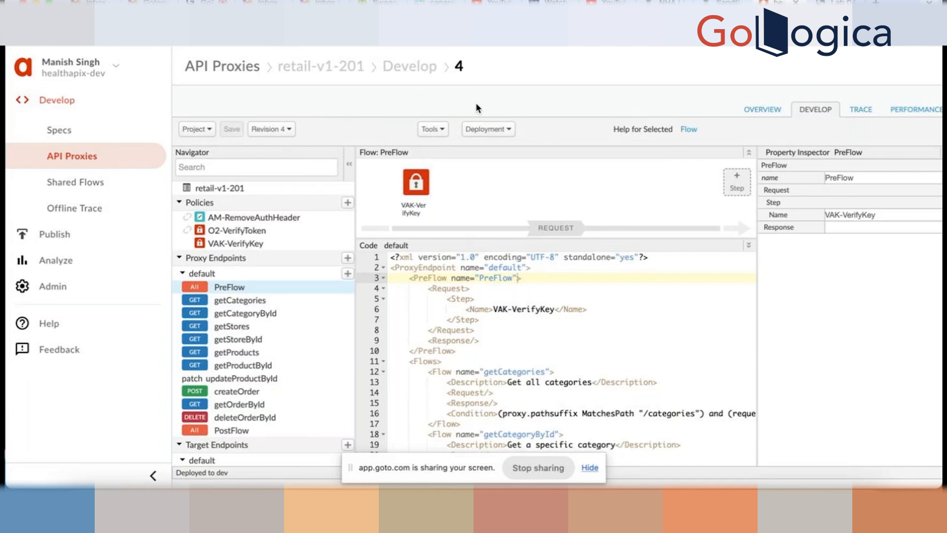
click(508, 130)
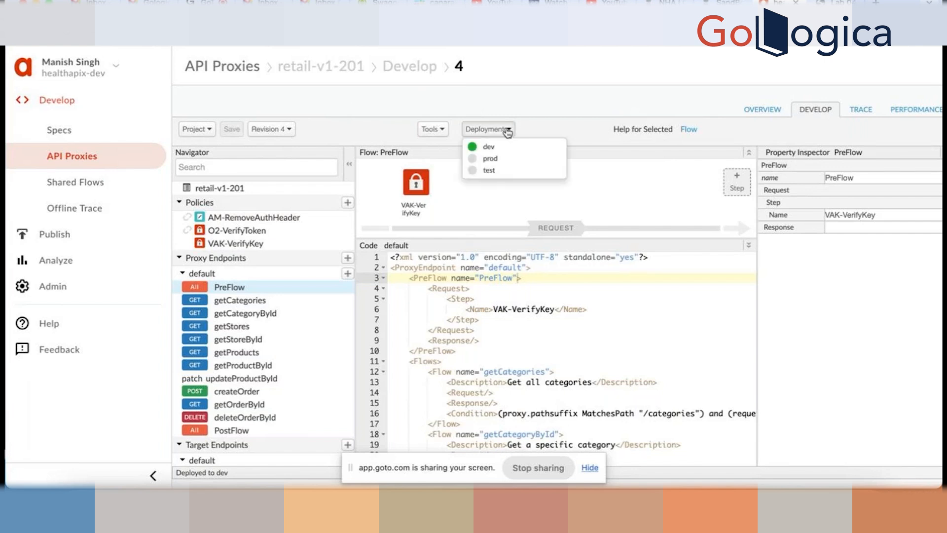
click(555, 94)
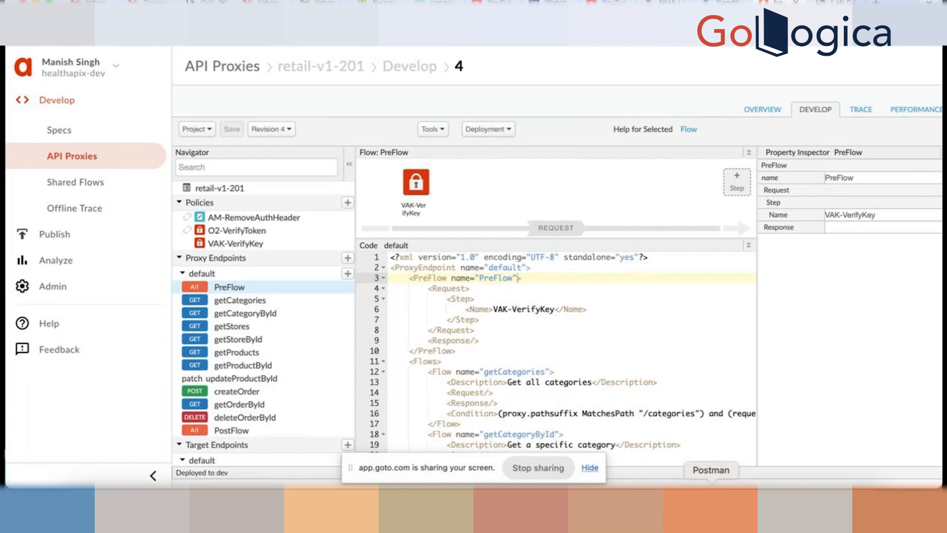
click(711, 496)
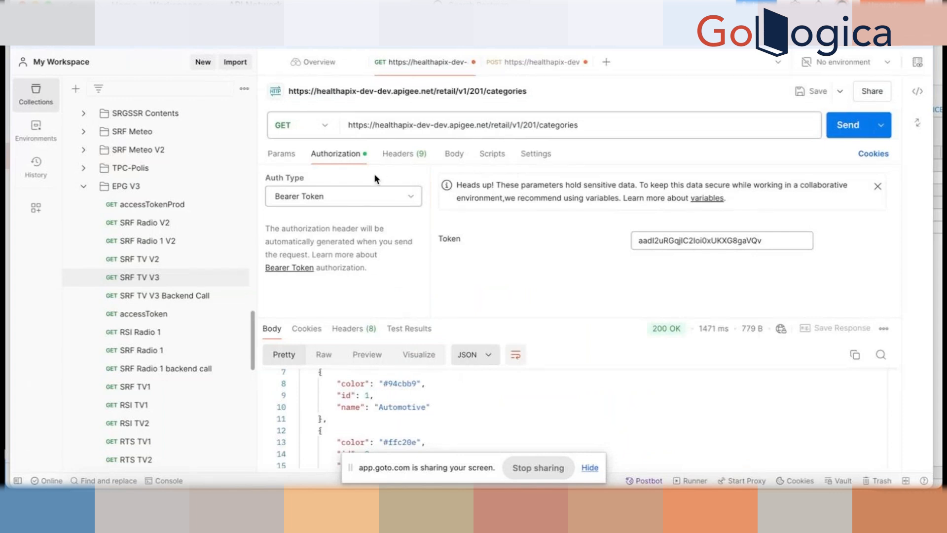
- Set the categories GET request's Auth Type to No Auth and show its headers, including apikey
click(402, 195)
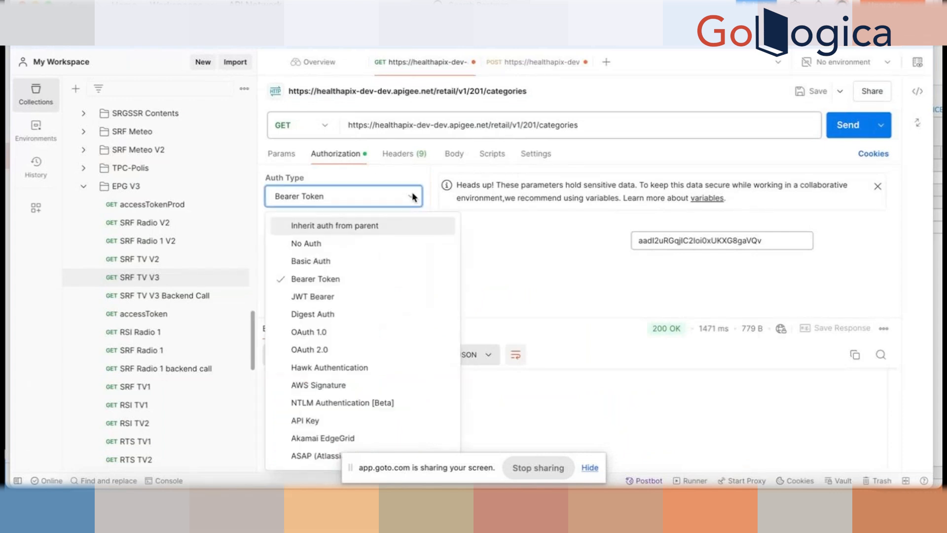
click(318, 243)
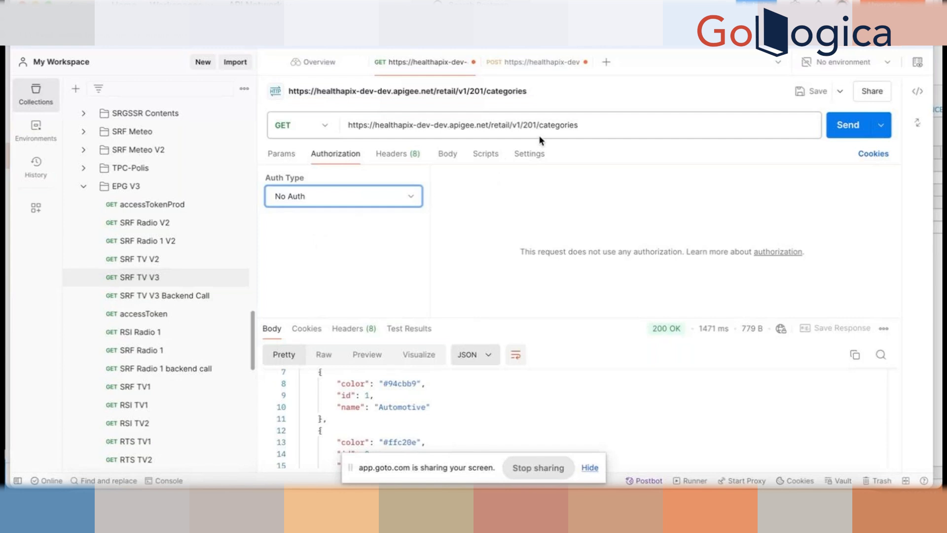
click(414, 195)
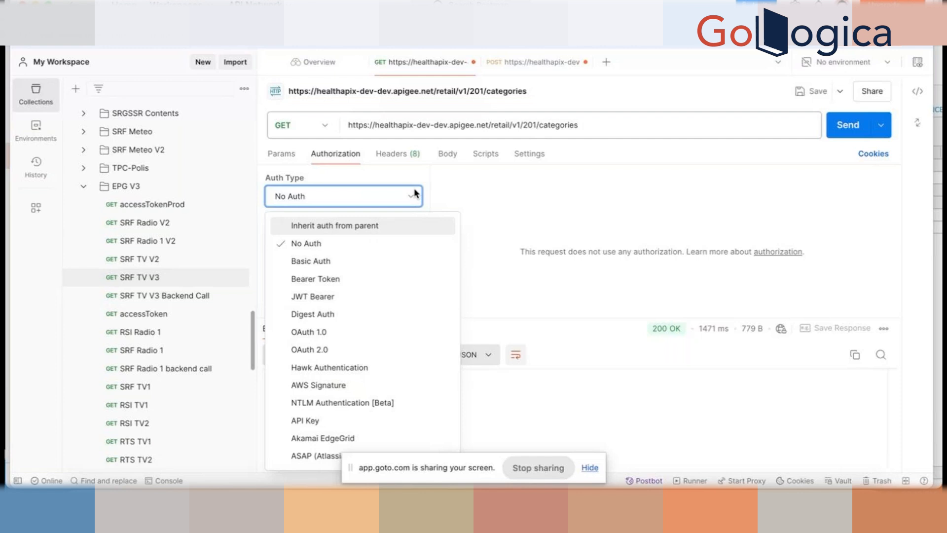
click(469, 192)
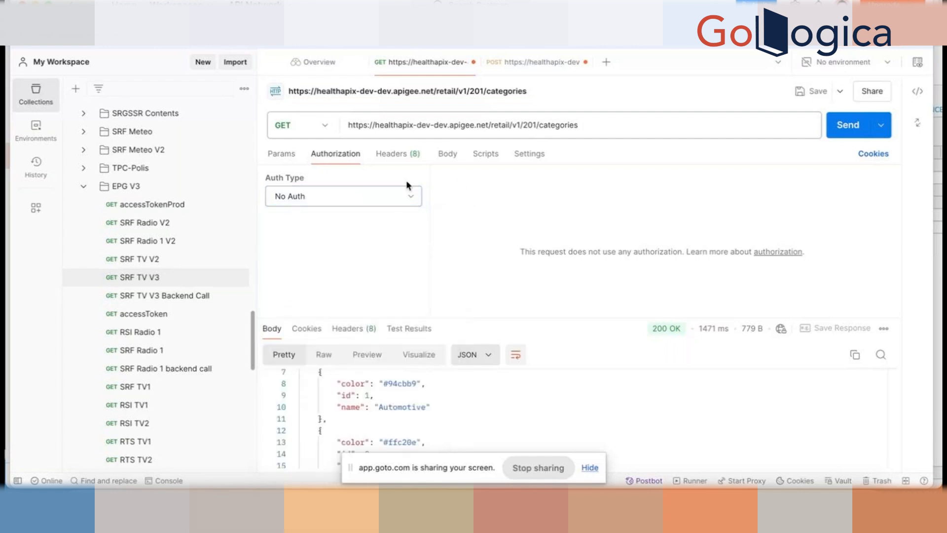
click(406, 156)
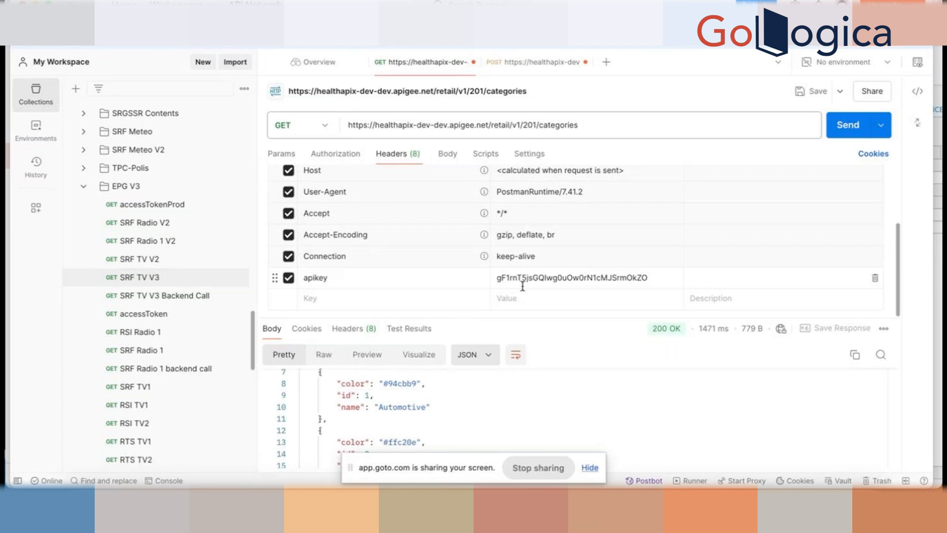
- Send the categories request with the apikey header and check the 200 OK JSON listing Appliances and Automotive
scroll(364, 226, up, 4)
scroll(363, 226, down, 4)
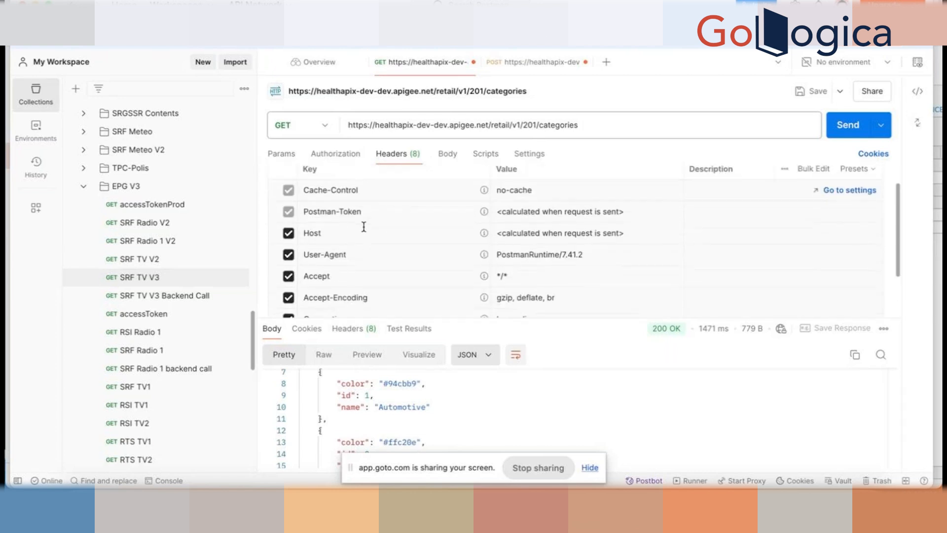
scroll(378, 285, up, 4)
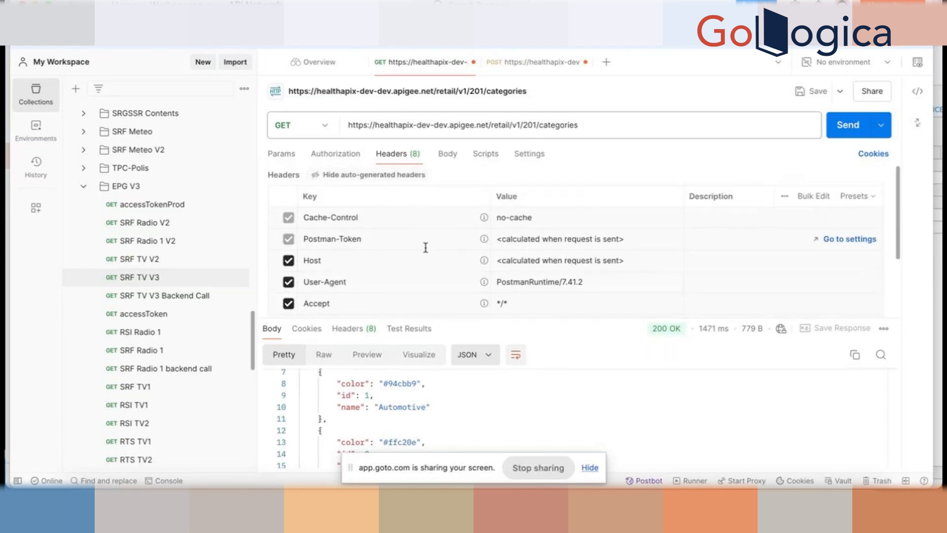
scroll(426, 256, down, 4)
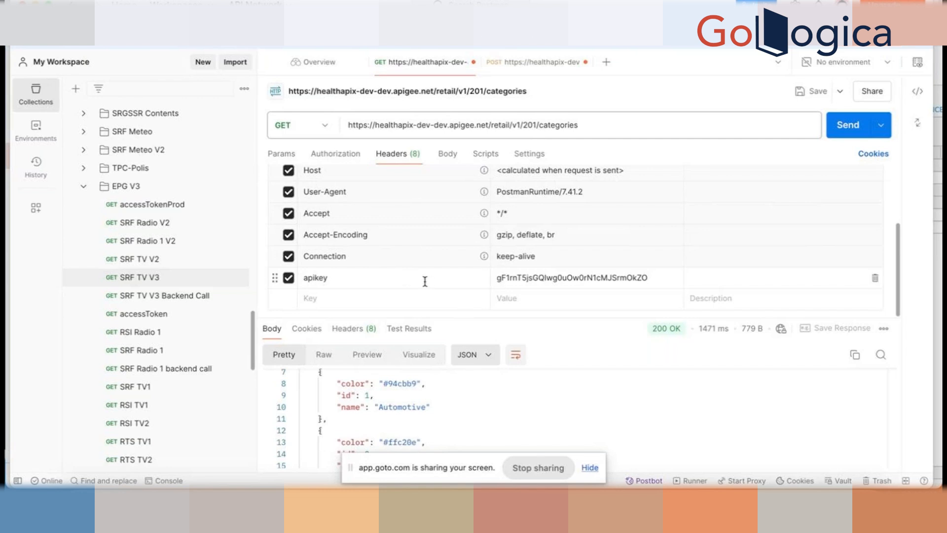
click(845, 127)
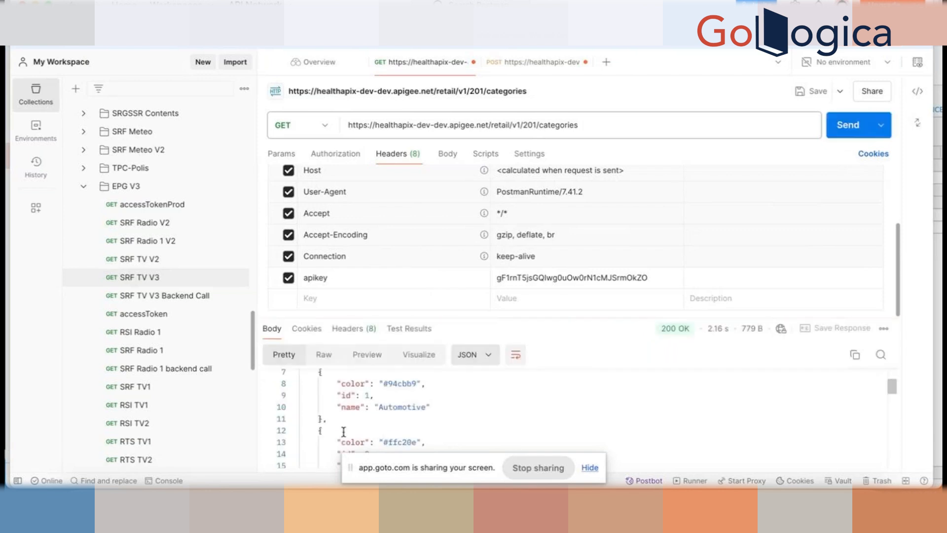
scroll(344, 431, down, 5)
scroll(427, 424, up, 8)
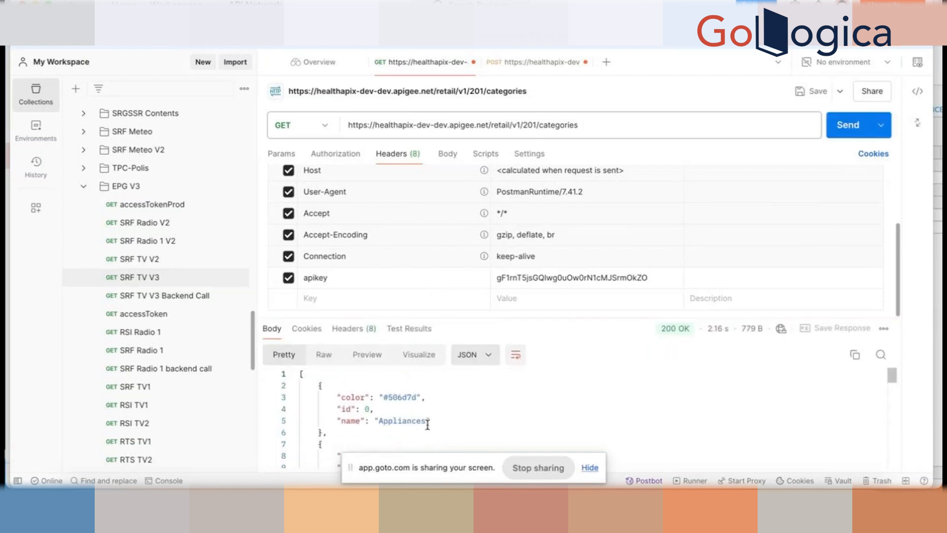